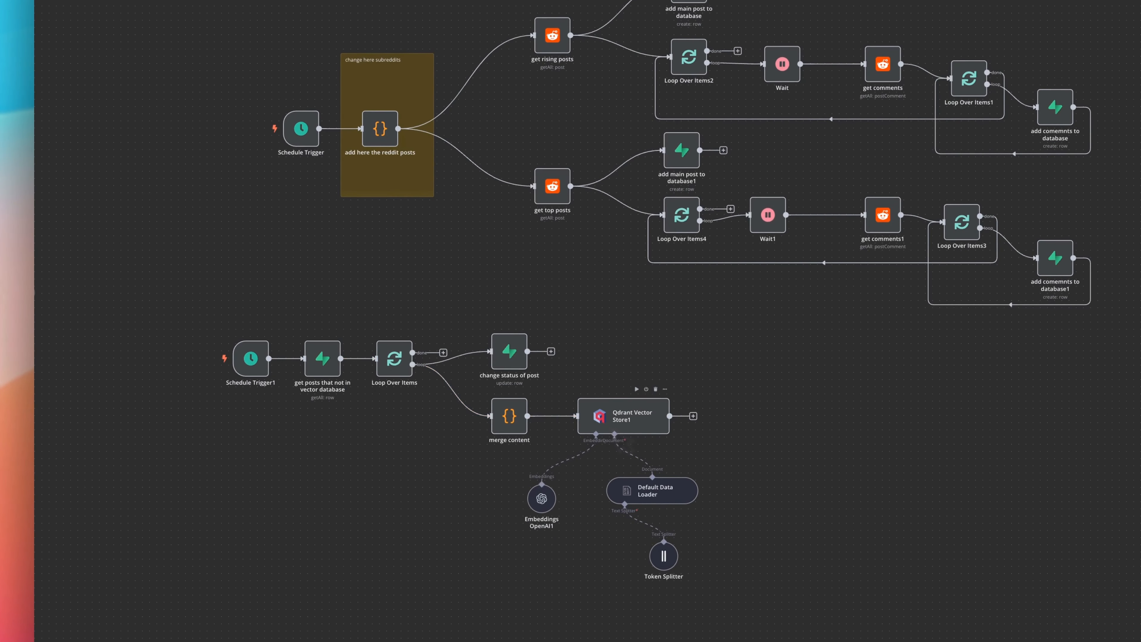
# Step: Examine the workflow's vector store branch and the AI Agent branch with its chat model, vector store tool and embeddings
pyautogui.scroll(8, 611, 427)
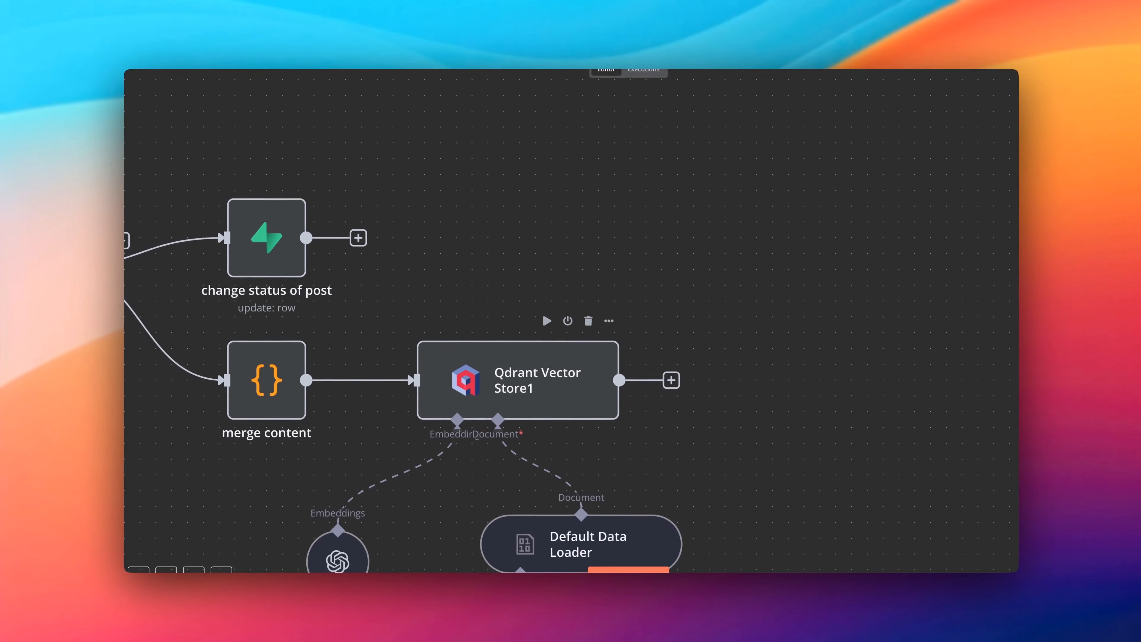
pyautogui.scroll(-3, 610, 427)
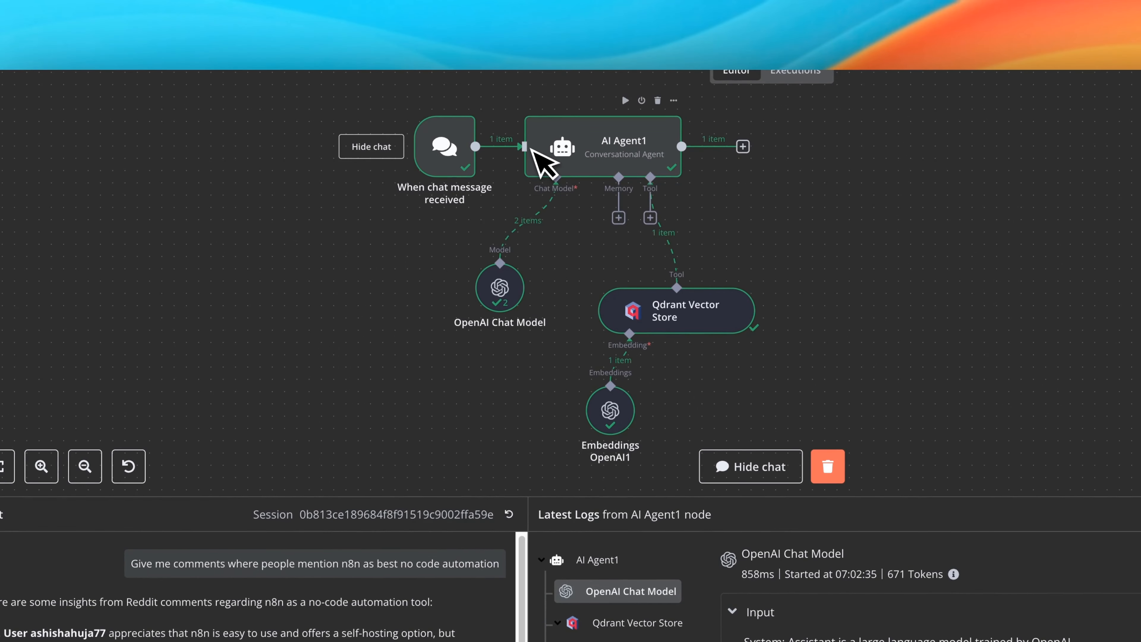
pyautogui.scroll(-2, 533, 154)
pyautogui.scroll(6, 534, 154)
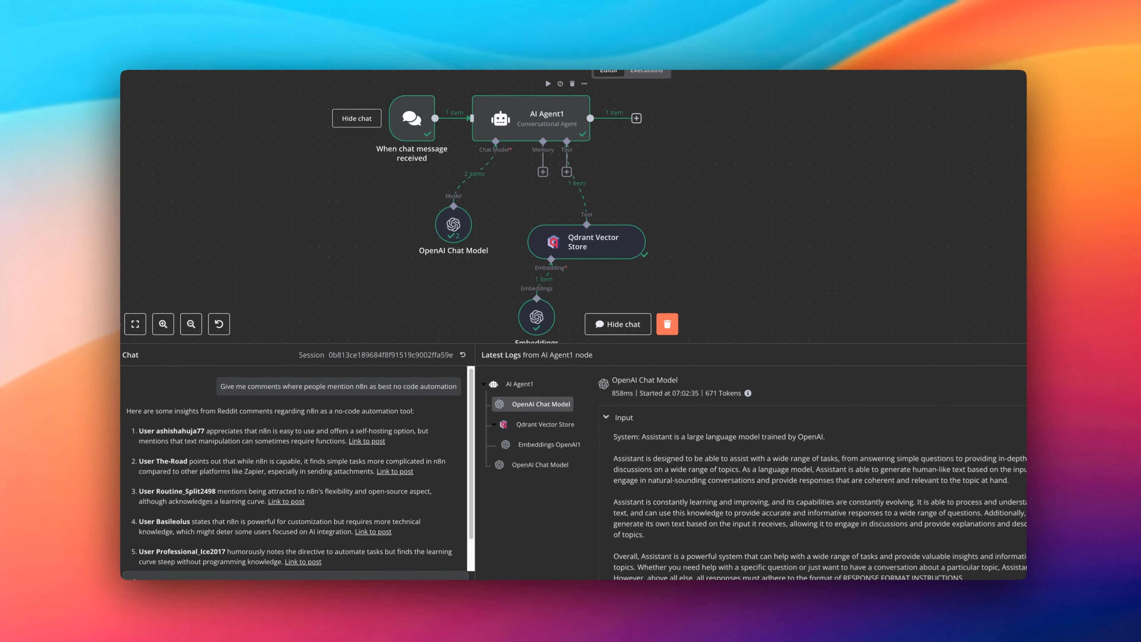
pyautogui.scroll(-2, 517, 139)
pyautogui.hscroll(3, 517, 139)
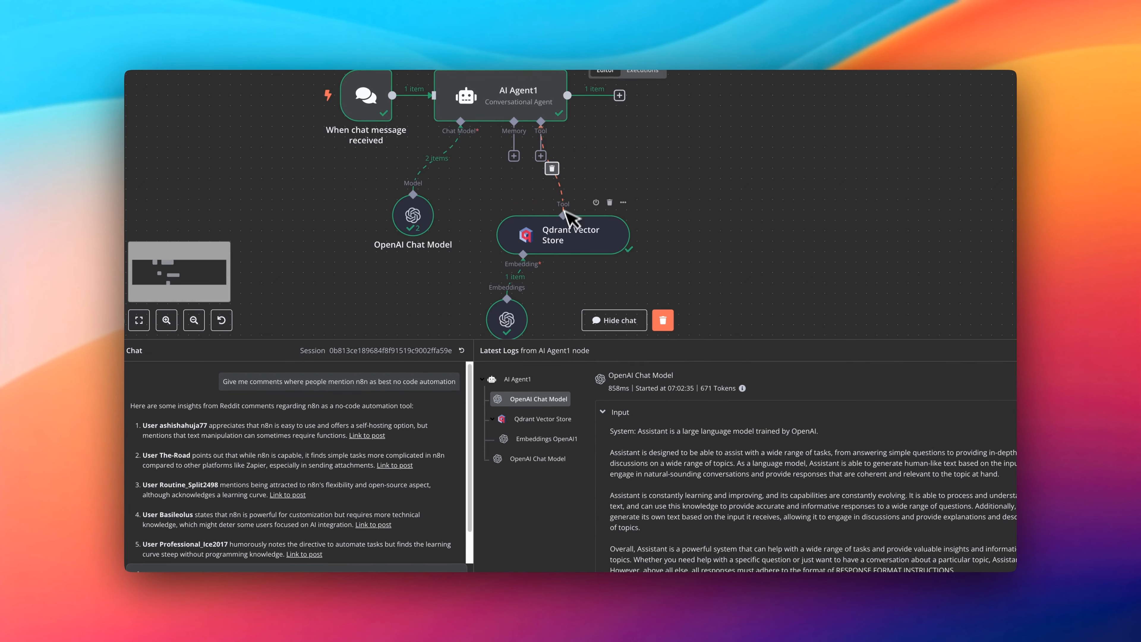
pyautogui.scroll(2, 565, 247)
pyautogui.scroll(-3, 567, 245)
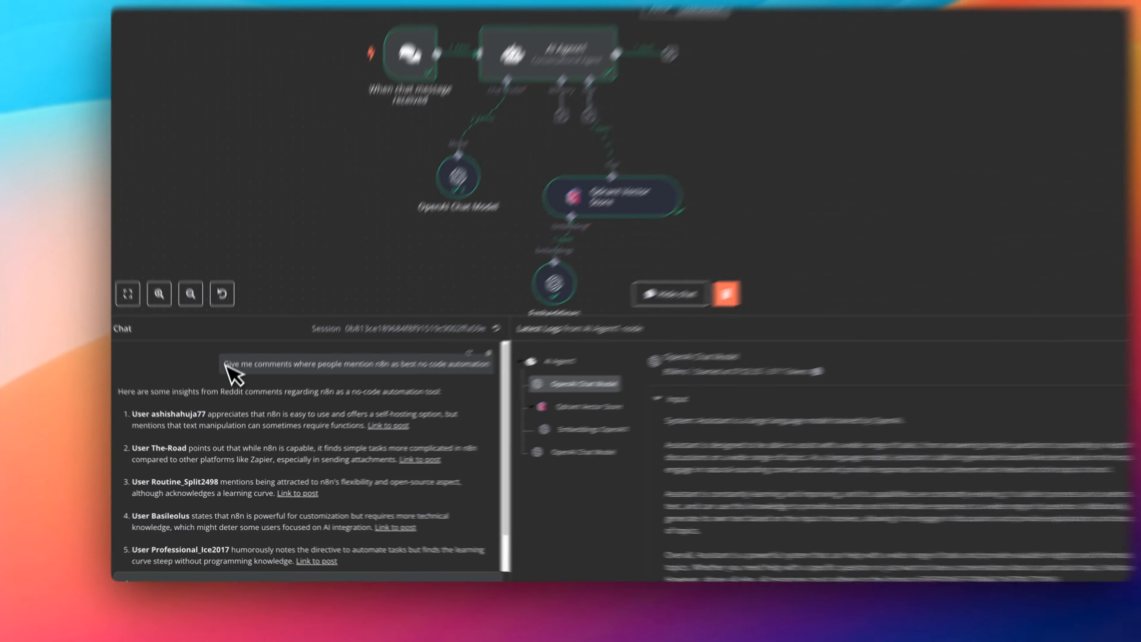
# Step: Review the chat question asking for comments that mention n8n as best no-code automation, and the listed answers
pyautogui.moveTo(224, 382); pyautogui.dragTo(320, 385)
pyautogui.moveTo(380, 313); pyautogui.dragTo(557, 313)
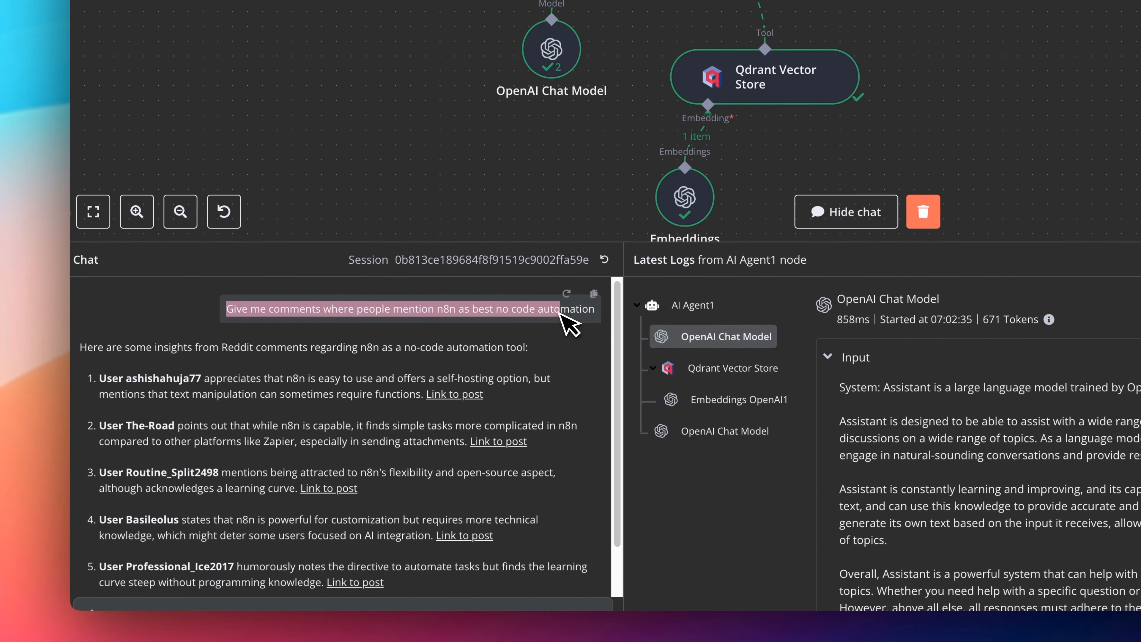
pyautogui.scroll(-2, 494, 355)
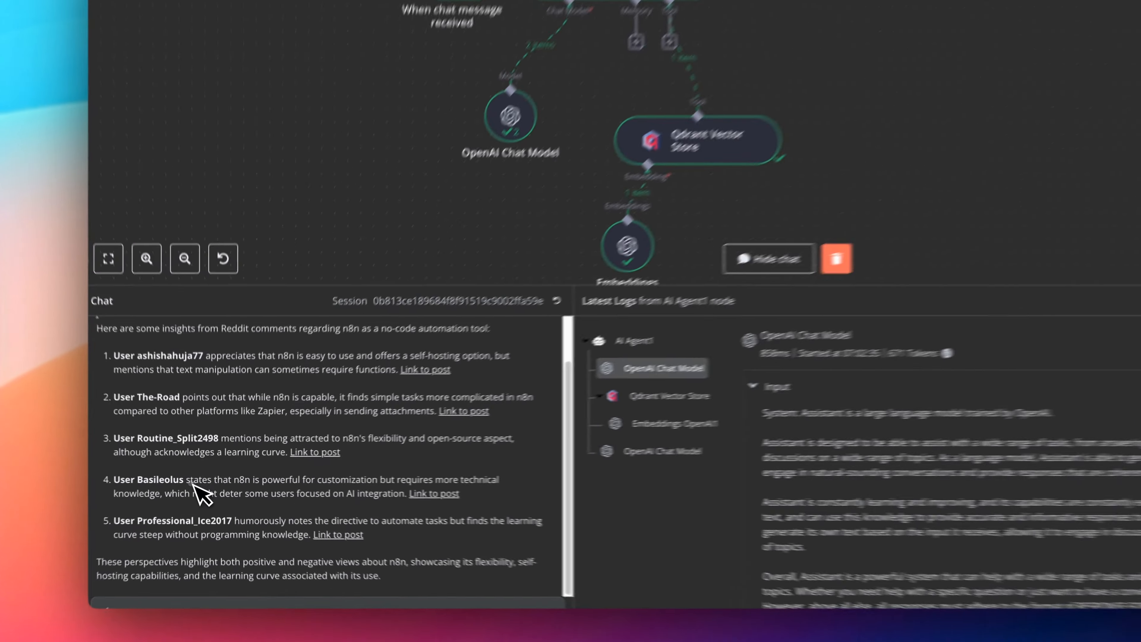
# Step: Compare the fourth chat answer, about n8n being powerful for customization, with the original comment in its linked Reddit post
pyautogui.moveTo(194, 479); pyautogui.dragTo(400, 480)
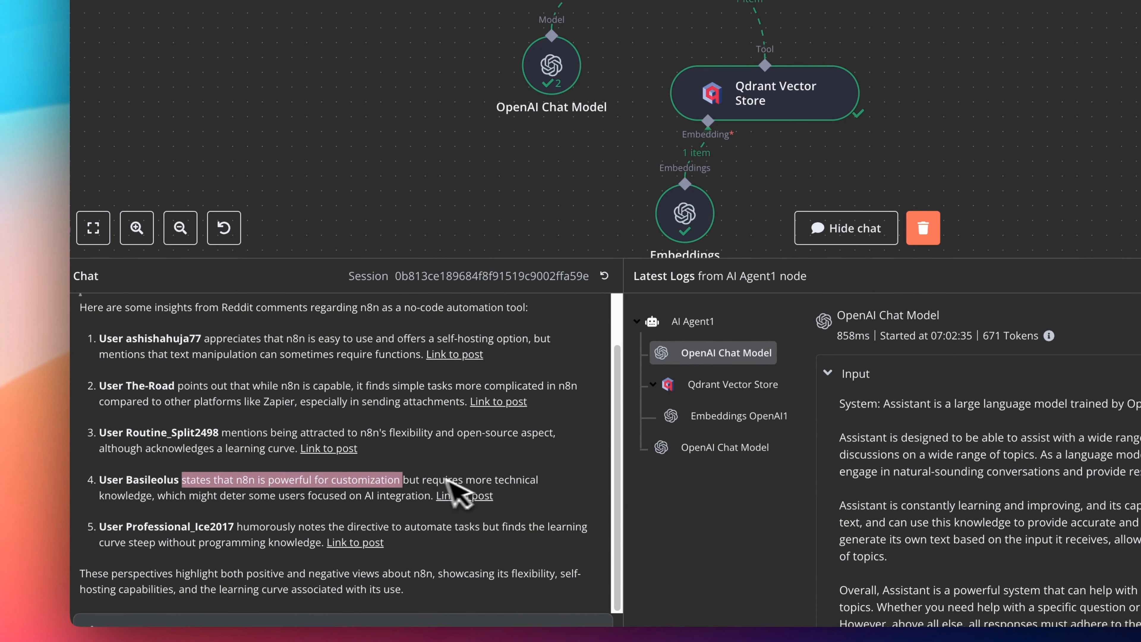
pyautogui.click(212, 494)
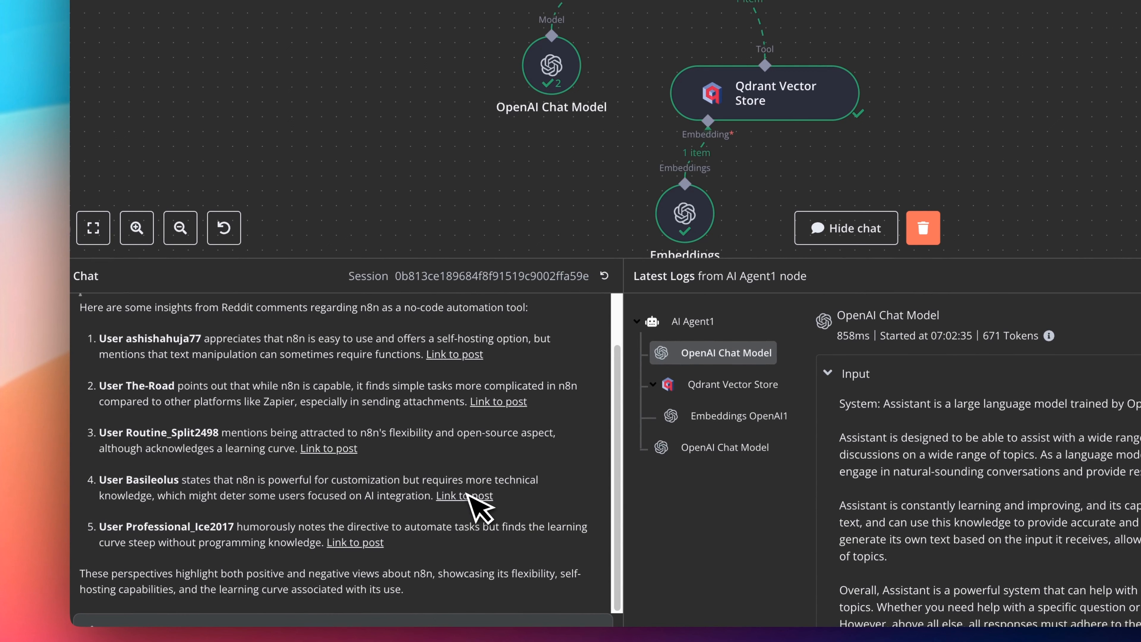
pyautogui.doubleClick(131, 479)
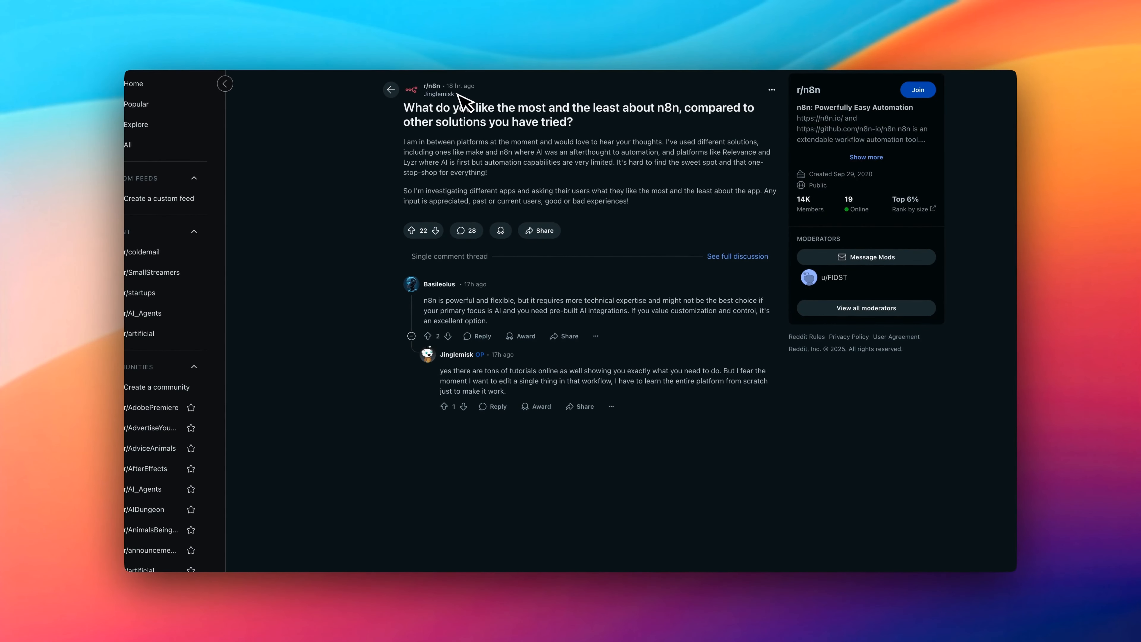
pyautogui.moveTo(650, 311); pyautogui.dragTo(501, 310)
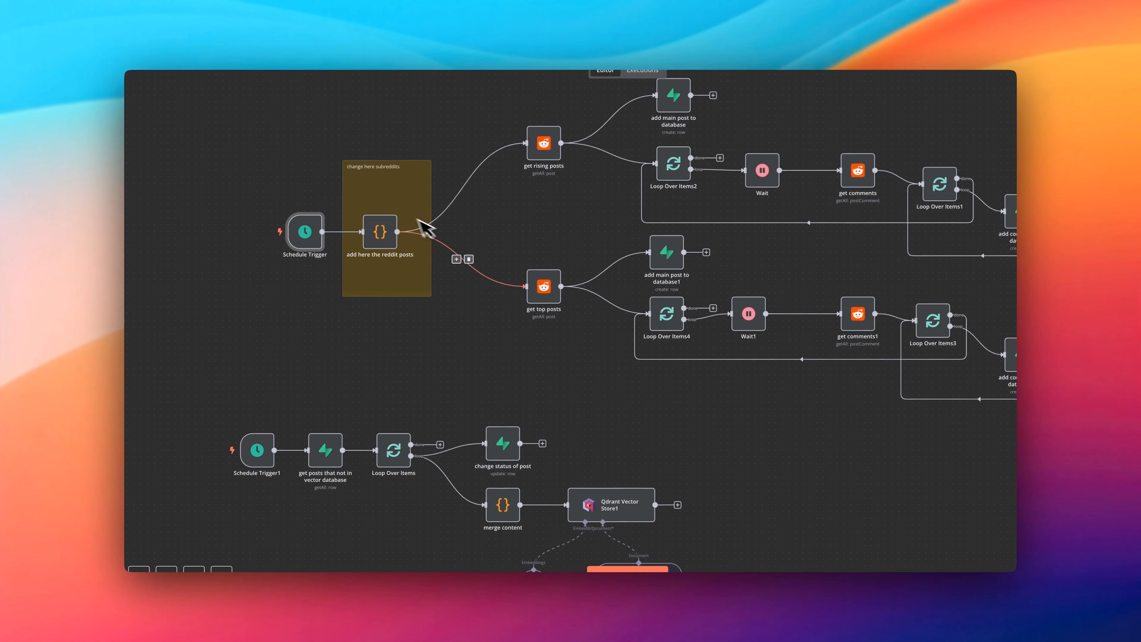
# Step: Open the Schedule Trigger node that starts the Reddit scraping branch and check its minutes between triggers
pyautogui.hscroll(1, 627, 297)
pyautogui.scroll(1, 627, 296)
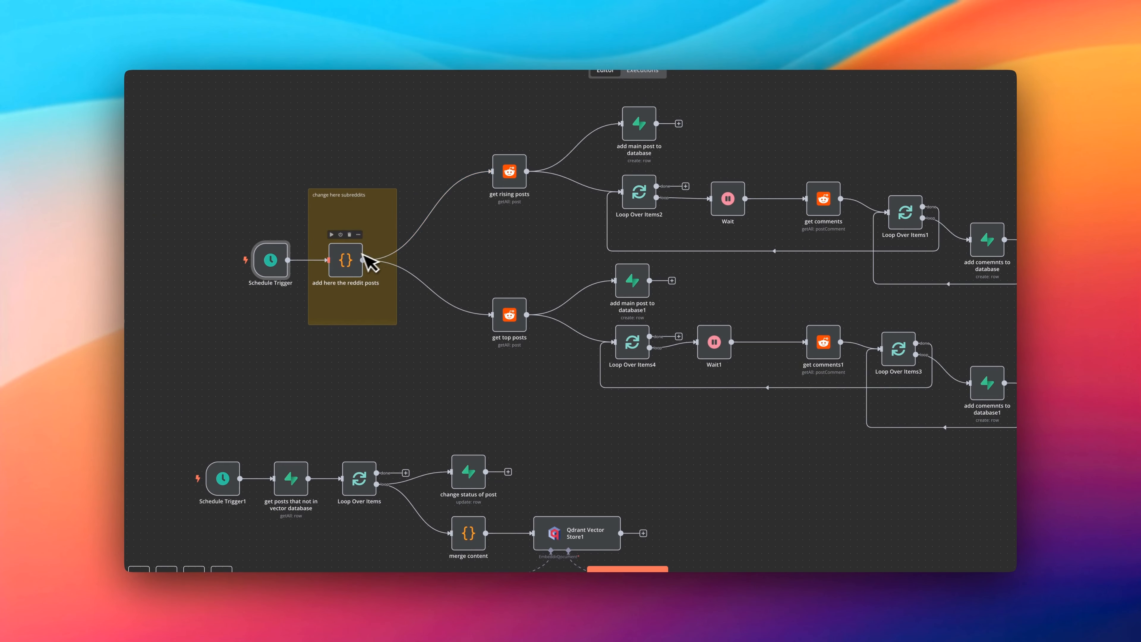
pyautogui.rightClick(271, 261)
pyautogui.click(274, 271)
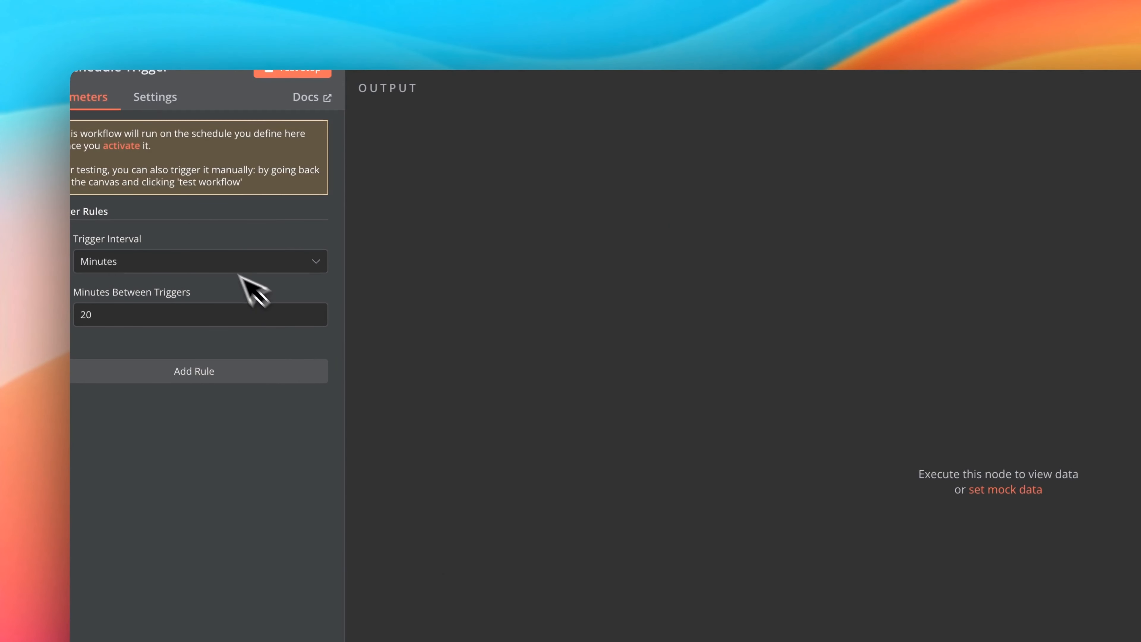
pyautogui.doubleClick(87, 314)
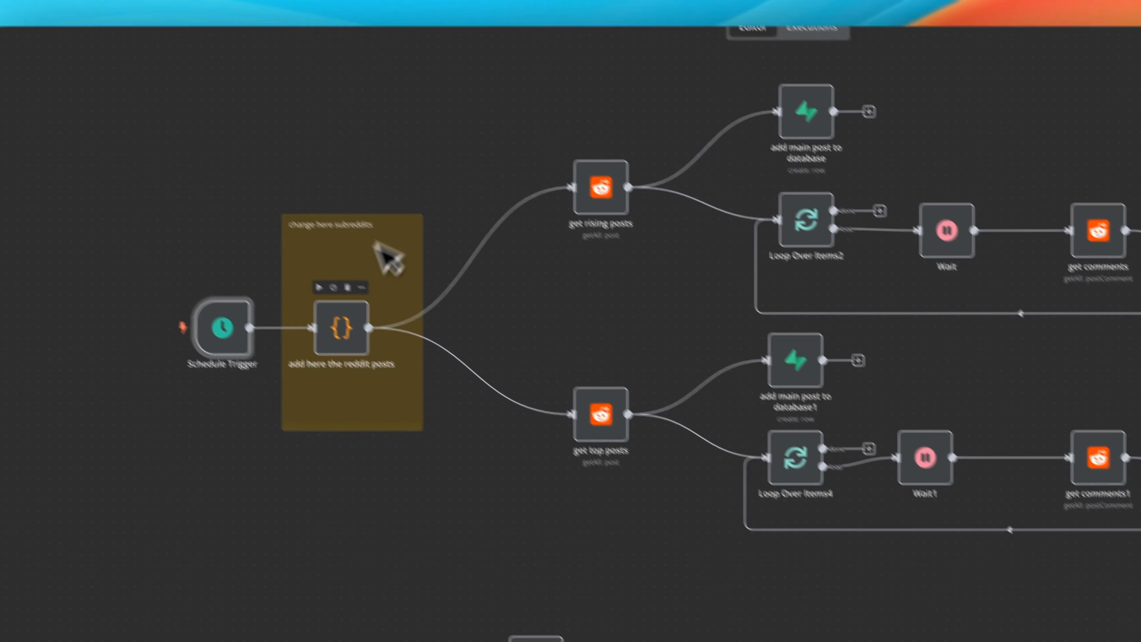
# Step: Open the "add here the reddit posts" code node and look through its full keywords array of subreddits
pyautogui.rightClick(309, 312)
pyautogui.click(324, 326)
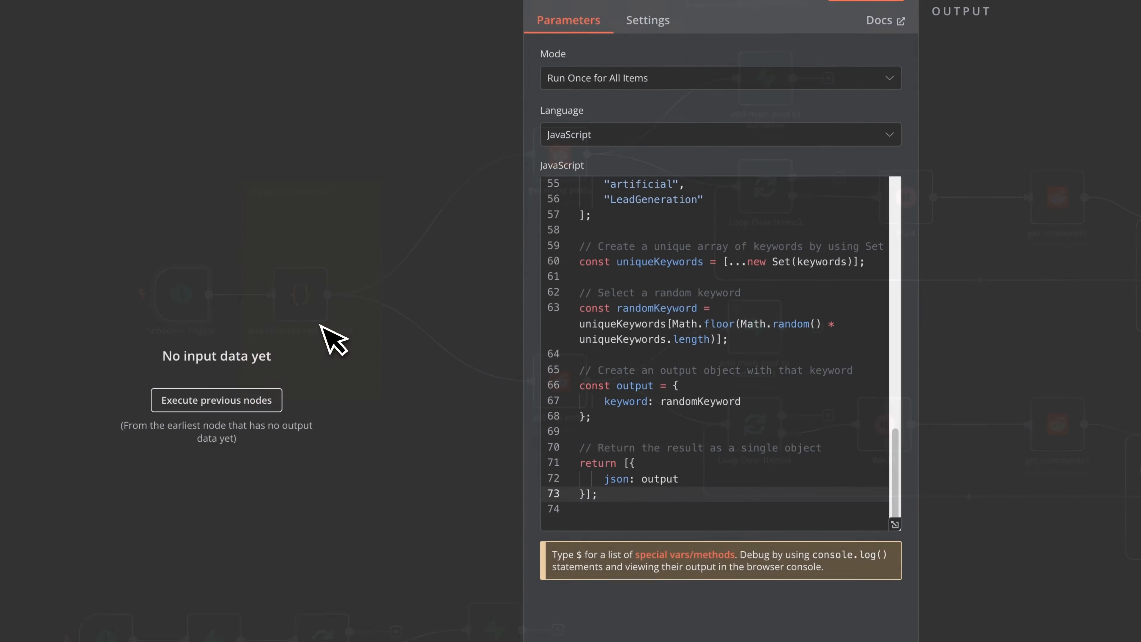
pyautogui.scroll(3, 710, 283)
pyautogui.click(718, 291)
pyautogui.scroll(15, 622, 298)
pyautogui.scroll(-12, 611, 290)
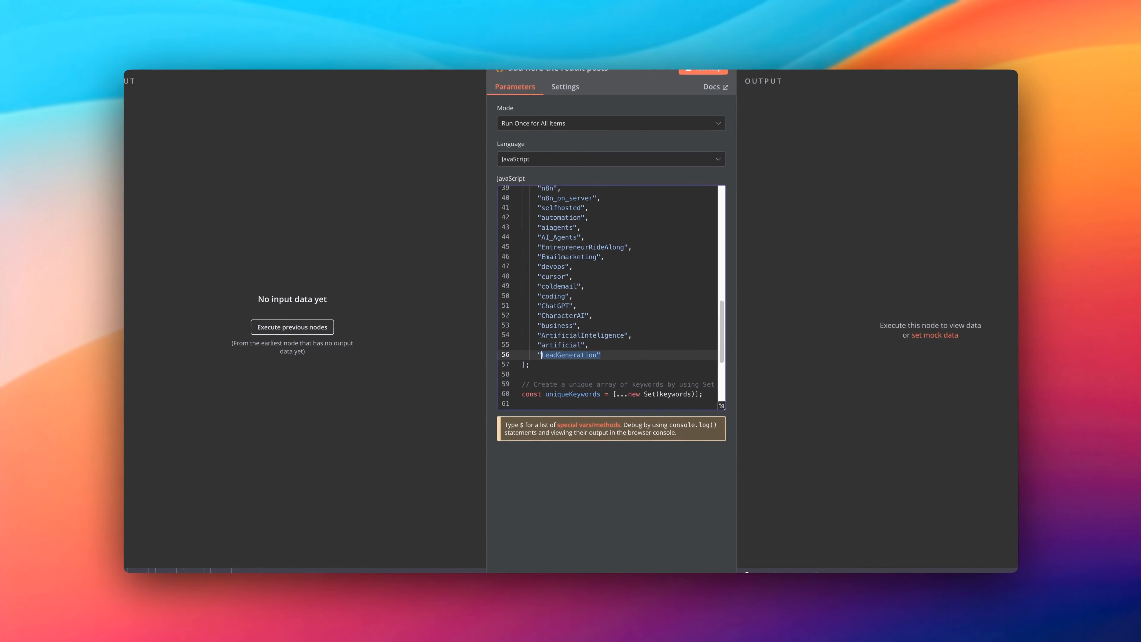
pyautogui.scroll(-1, 611, 297)
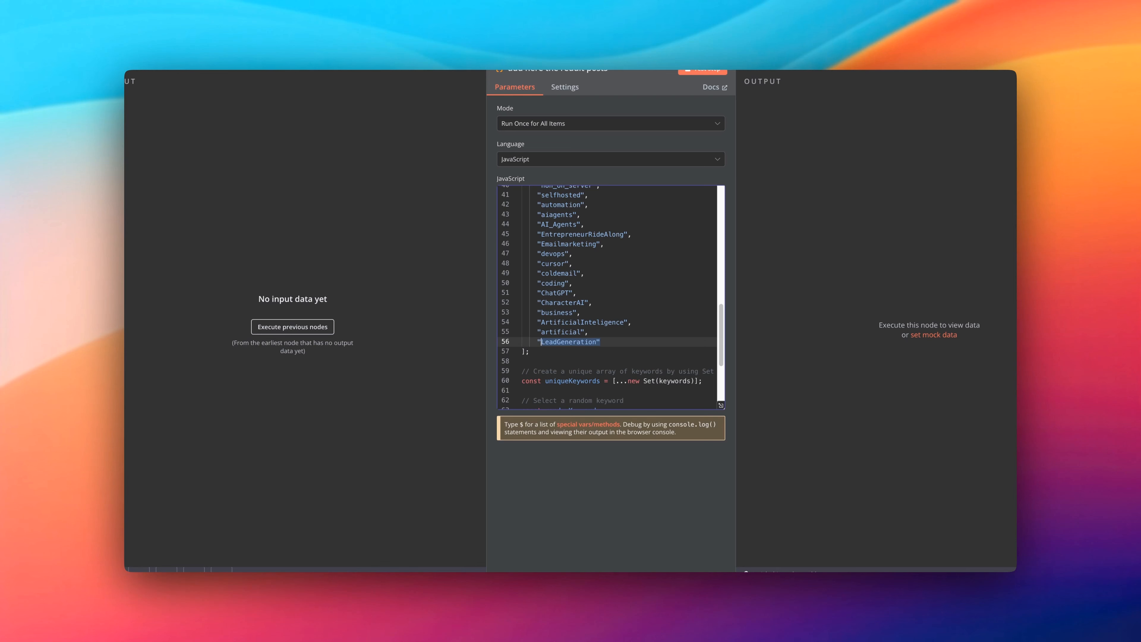
pyautogui.scroll(10, 589, 291)
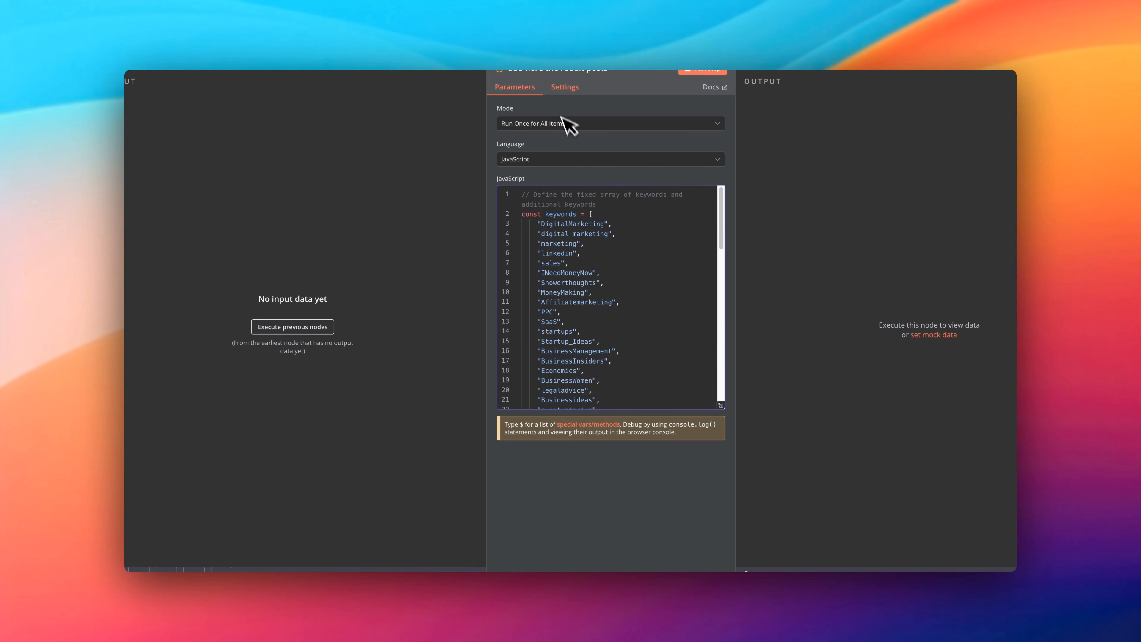
pyautogui.scroll(-6, 558, 263)
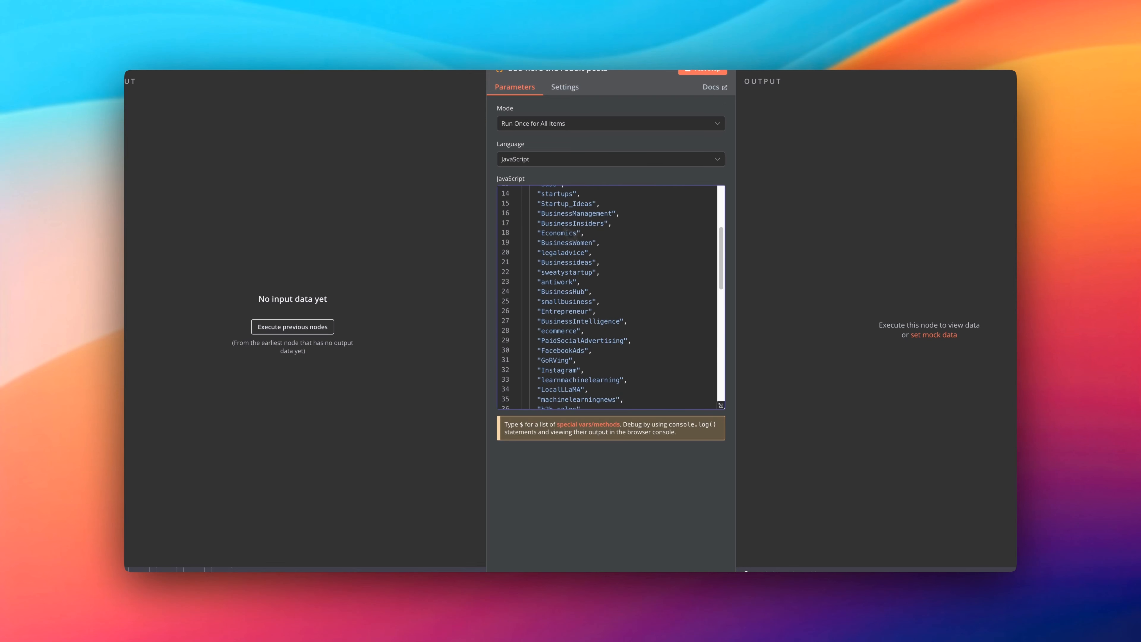
pyautogui.scroll(-9, 606, 294)
# Step: Inspect the last entries of the keywords array, from "business" to "LeadGeneration", and how they are formatted
pyautogui.doubleClick(570, 327)
pyautogui.click(584, 298)
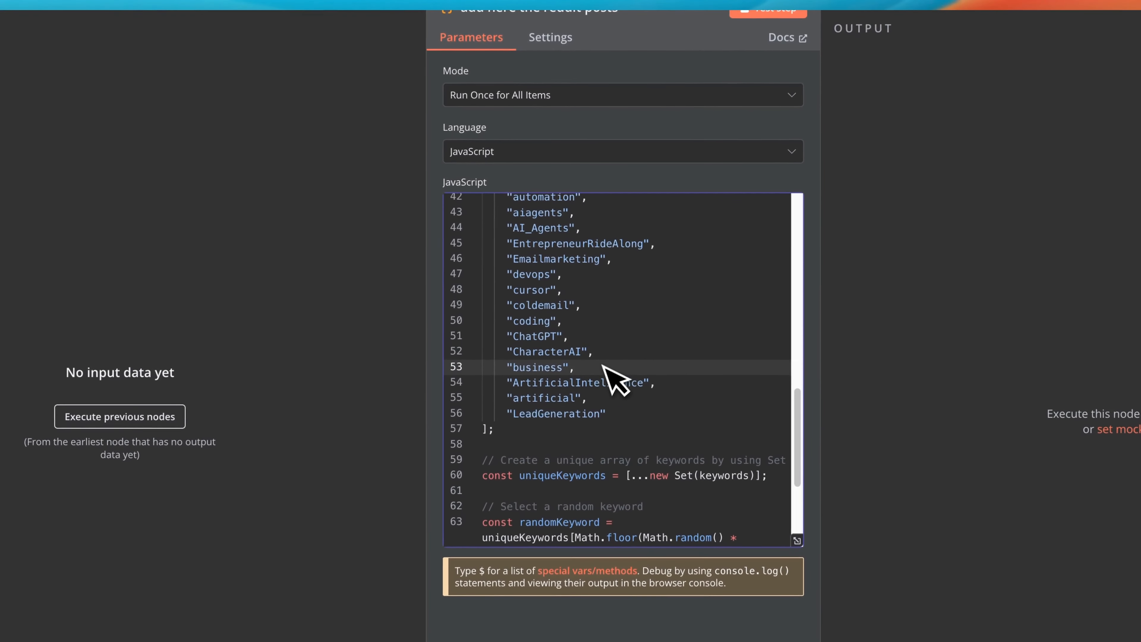
pyautogui.moveTo(608, 414); pyautogui.dragTo(512, 412)
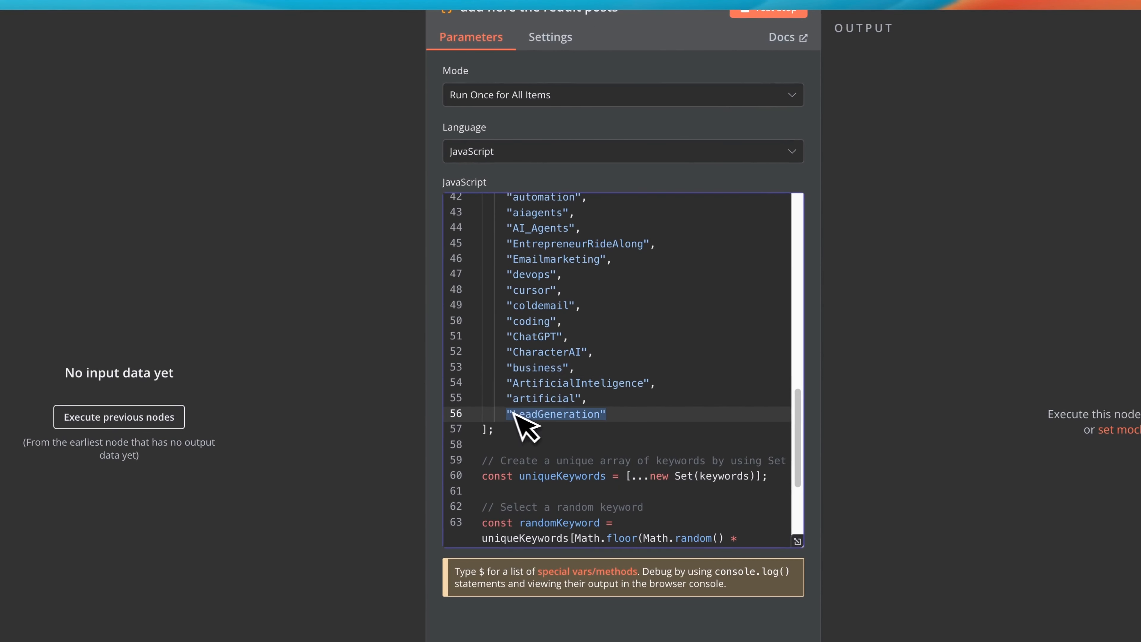
pyautogui.moveTo(606, 414); pyautogui.dragTo(494, 414)
pyautogui.click(622, 414)
pyautogui.moveTo(588, 399); pyautogui.dragTo(497, 371)
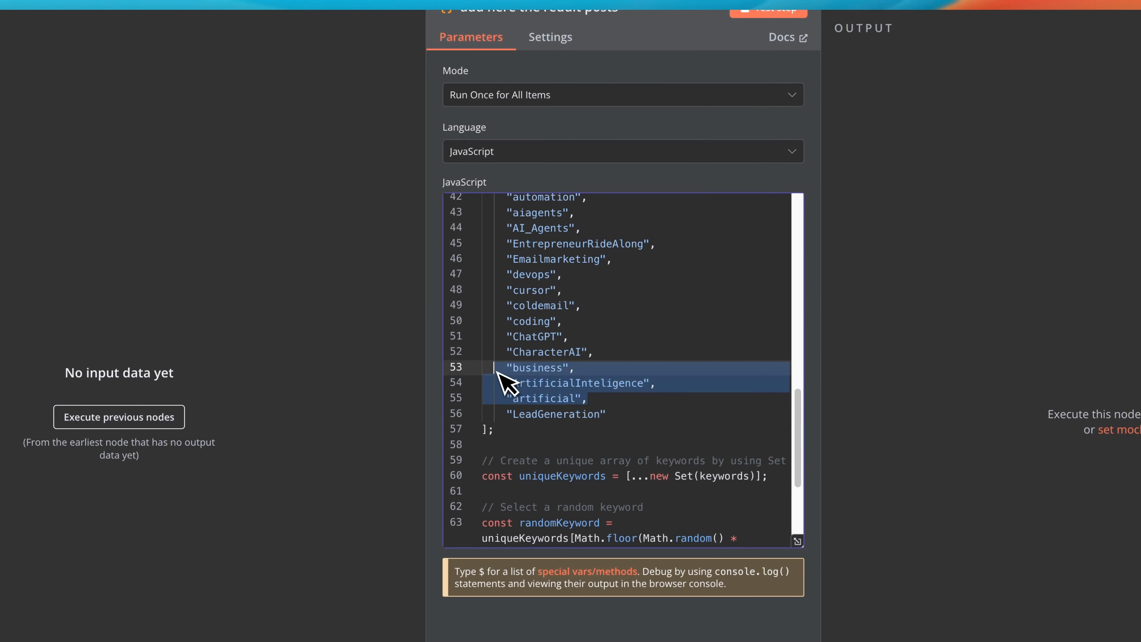
# Step: Compare the "business" entry in the keywords array with the name of the r/business community on Reddit
pyautogui.click(575, 383)
pyautogui.click(564, 369)
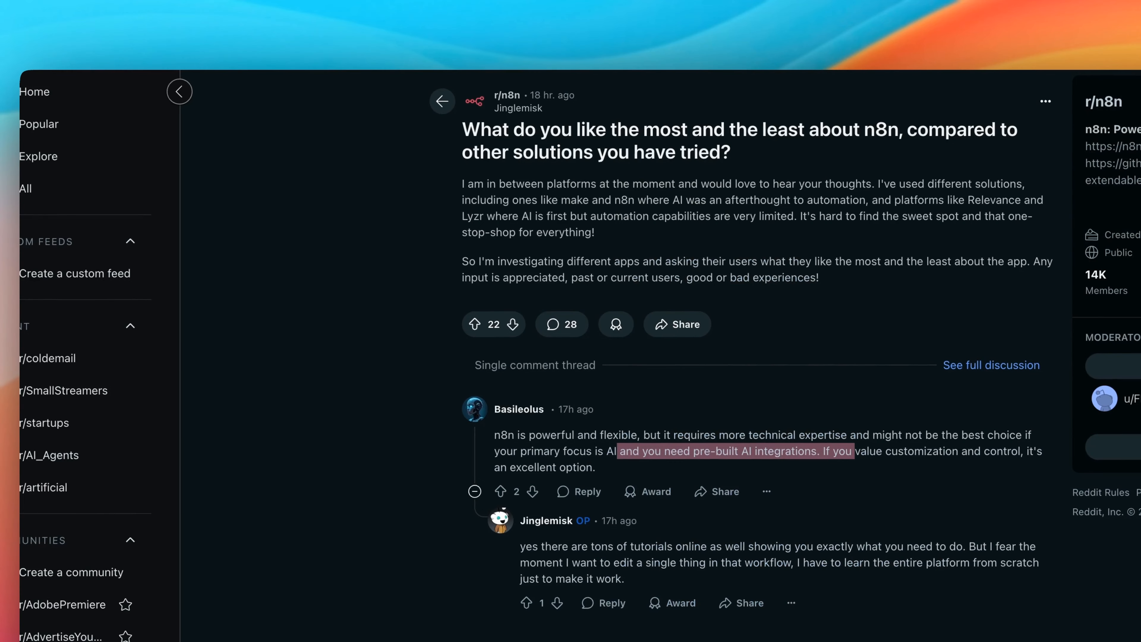
pyautogui.click(650, 20)
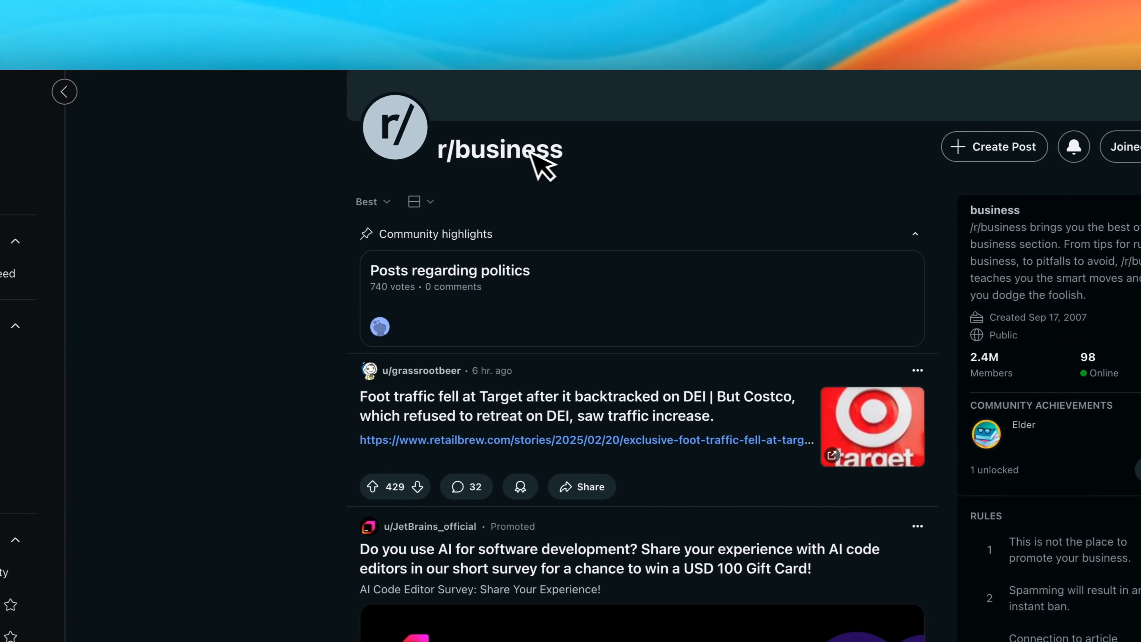
pyautogui.moveTo(562, 157); pyautogui.dragTo(453, 151)
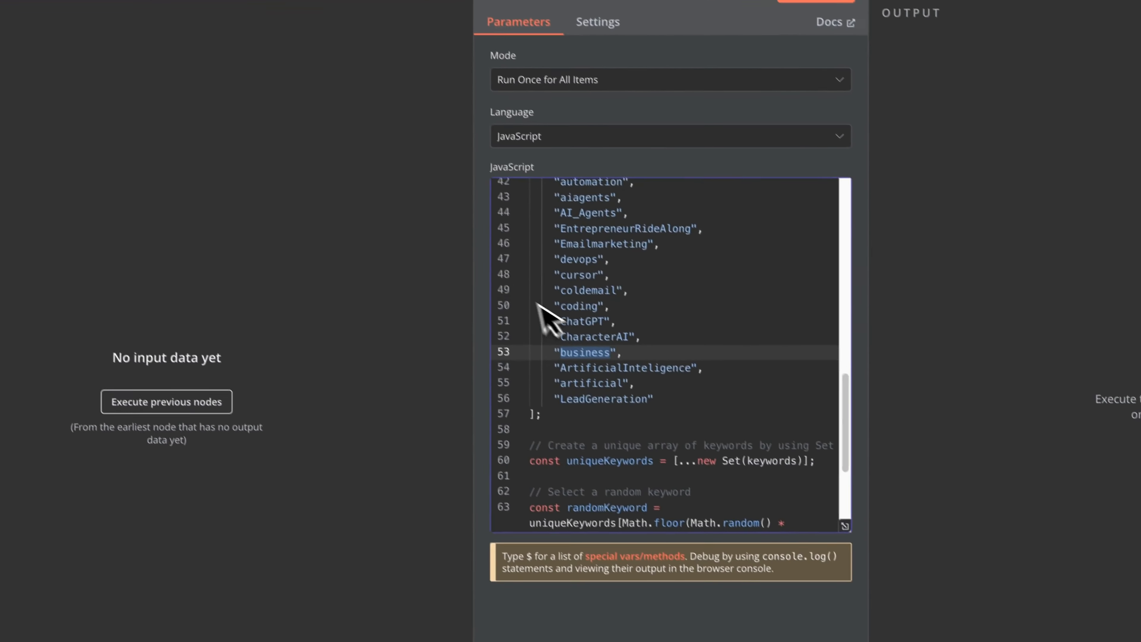
# Step: Test the code node three times, checking the randomly selected keyword in the output, and return to the workflow canvas
pyautogui.scroll(-2, 539, 306)
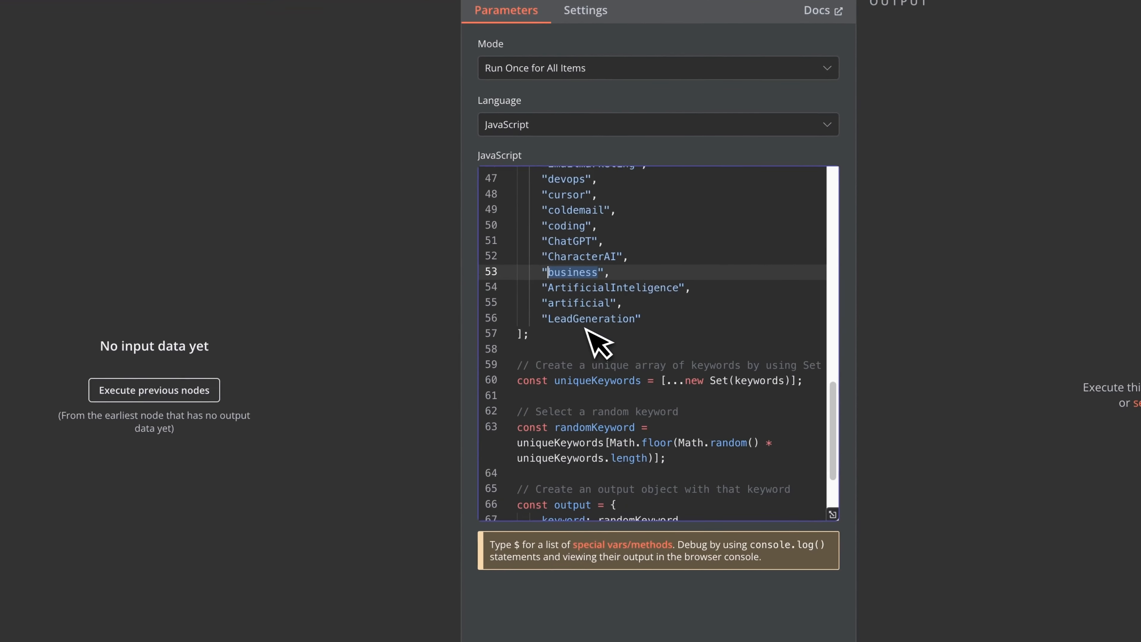
pyautogui.click(815, 1)
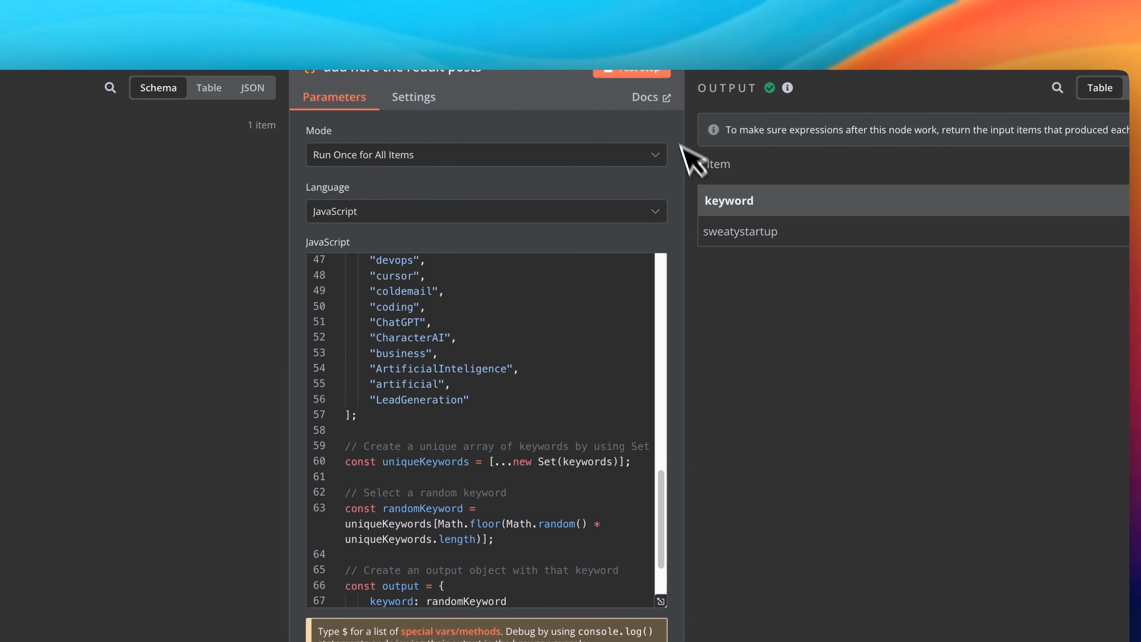
pyautogui.click(779, 227)
pyautogui.moveTo(778, 228); pyautogui.dragTo(704, 226)
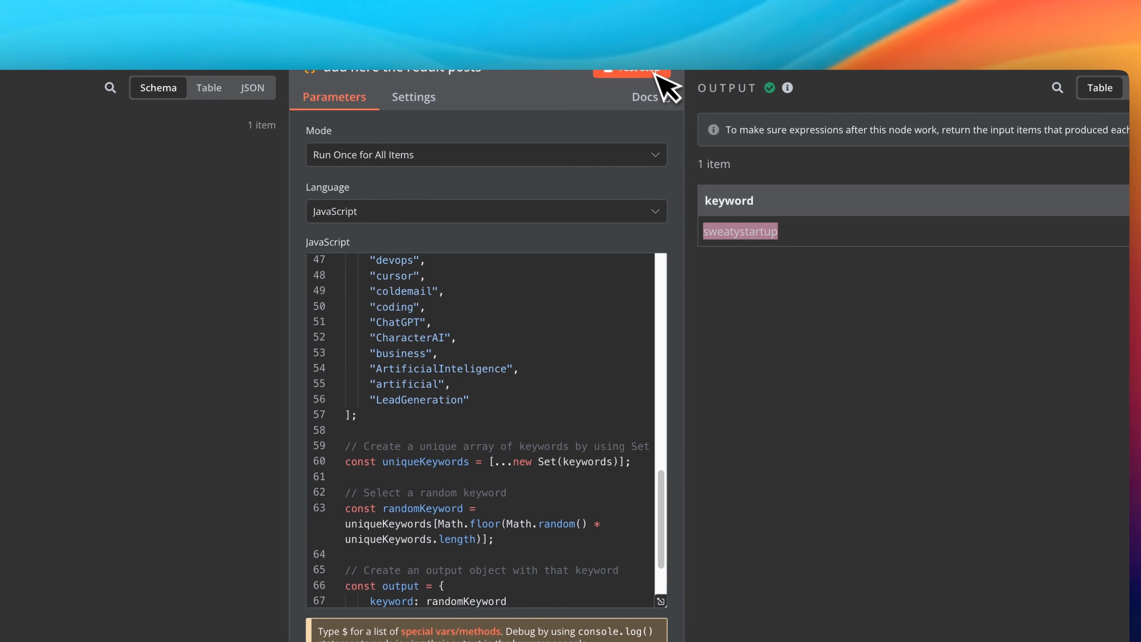
pyautogui.click(643, 73)
pyautogui.moveTo(766, 231); pyautogui.dragTo(710, 236)
pyautogui.click(651, 74)
pyautogui.scroll(-5, 581, 319)
pyautogui.scroll(6, 573, 326)
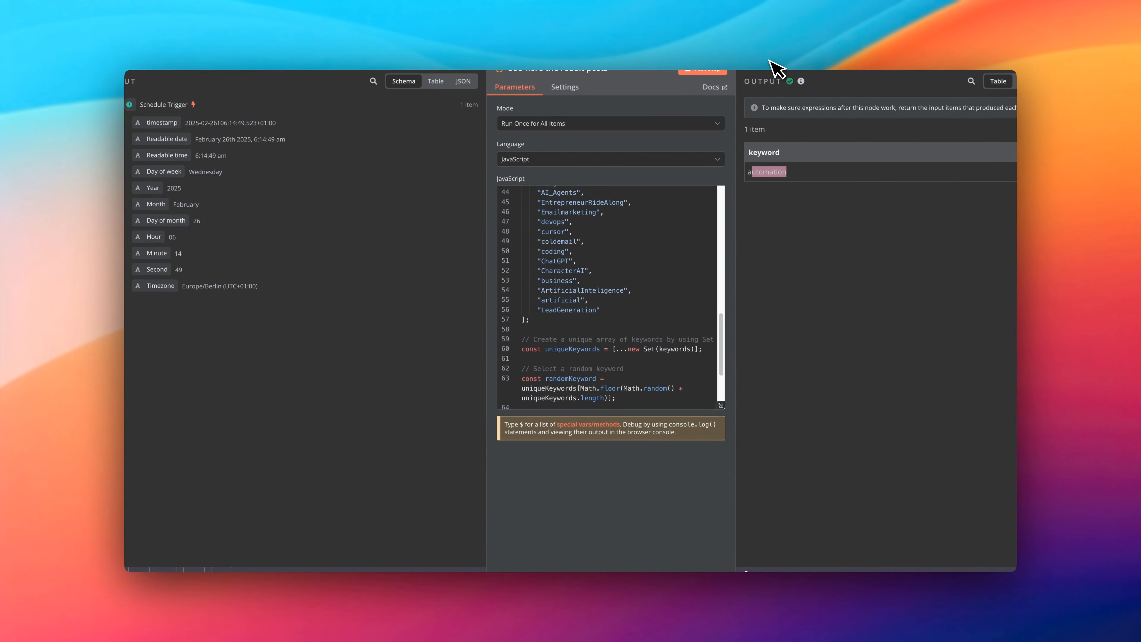
pyautogui.click(769, 59)
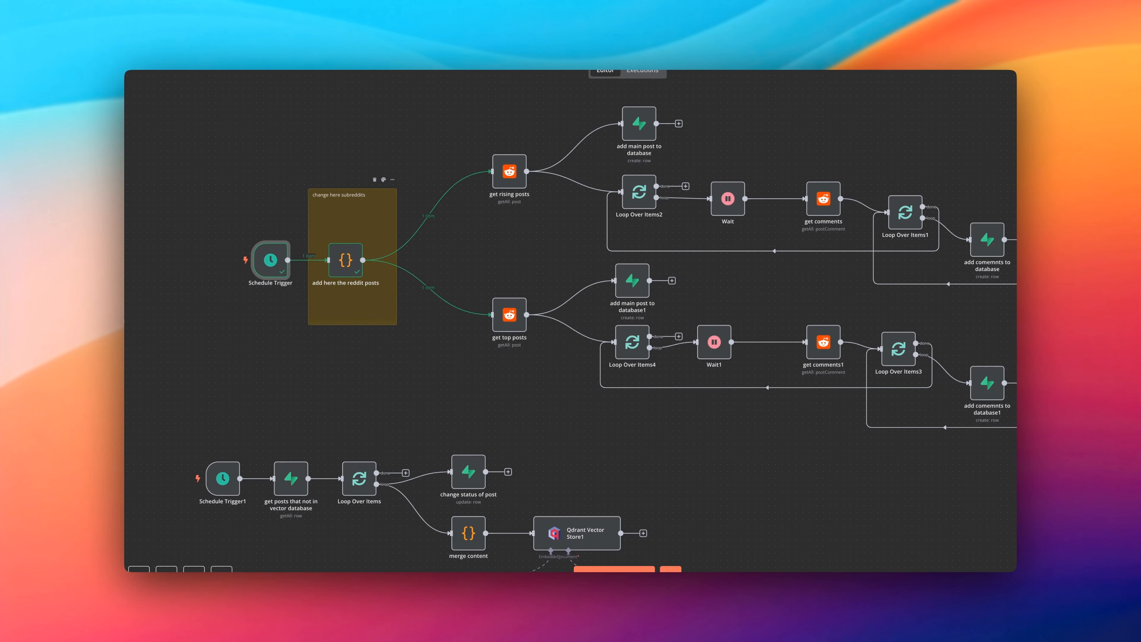
# Step: Open the "get rising posts" Reddit node and check its subreddit expression and post limit
pyautogui.hscroll(1, 476, 186)
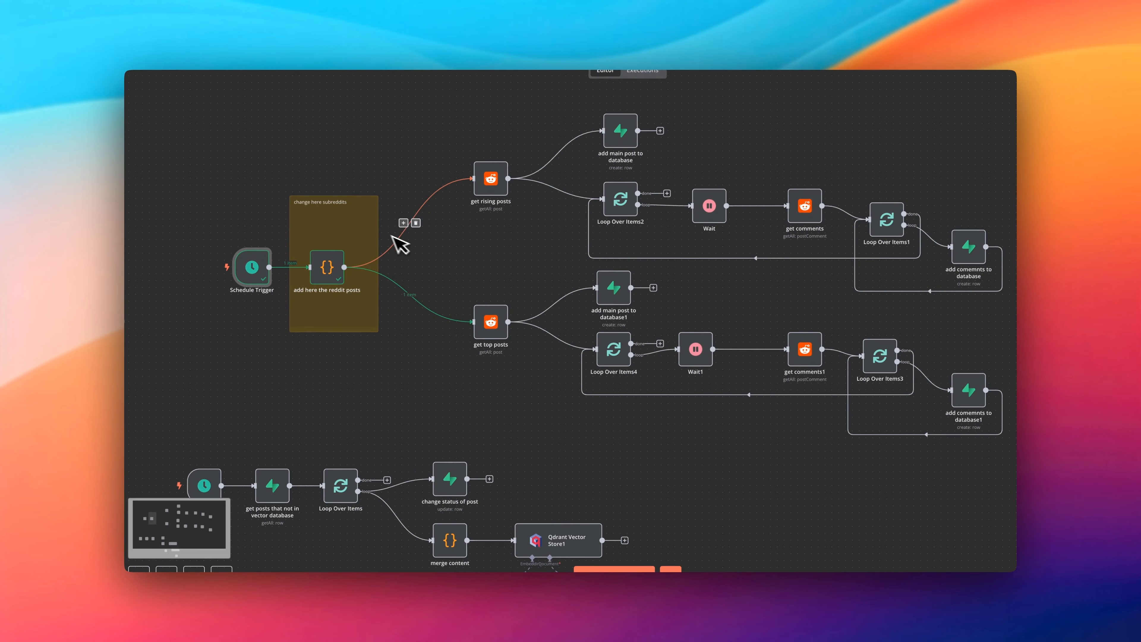
pyautogui.scroll(5, 478, 184)
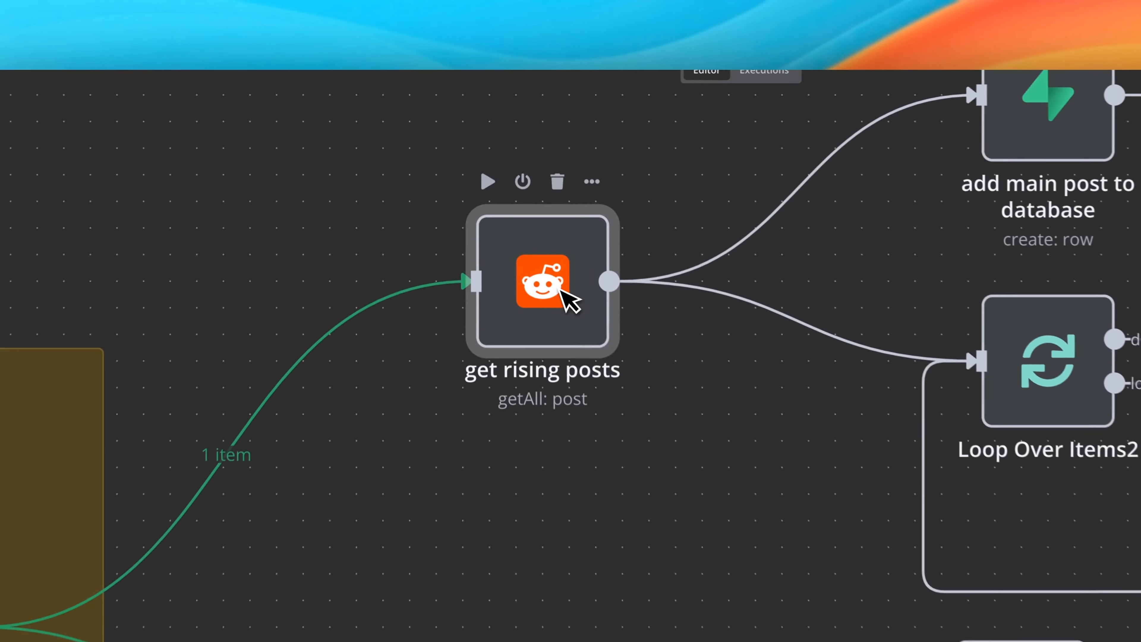
pyautogui.rightClick(570, 300)
pyautogui.click(592, 320)
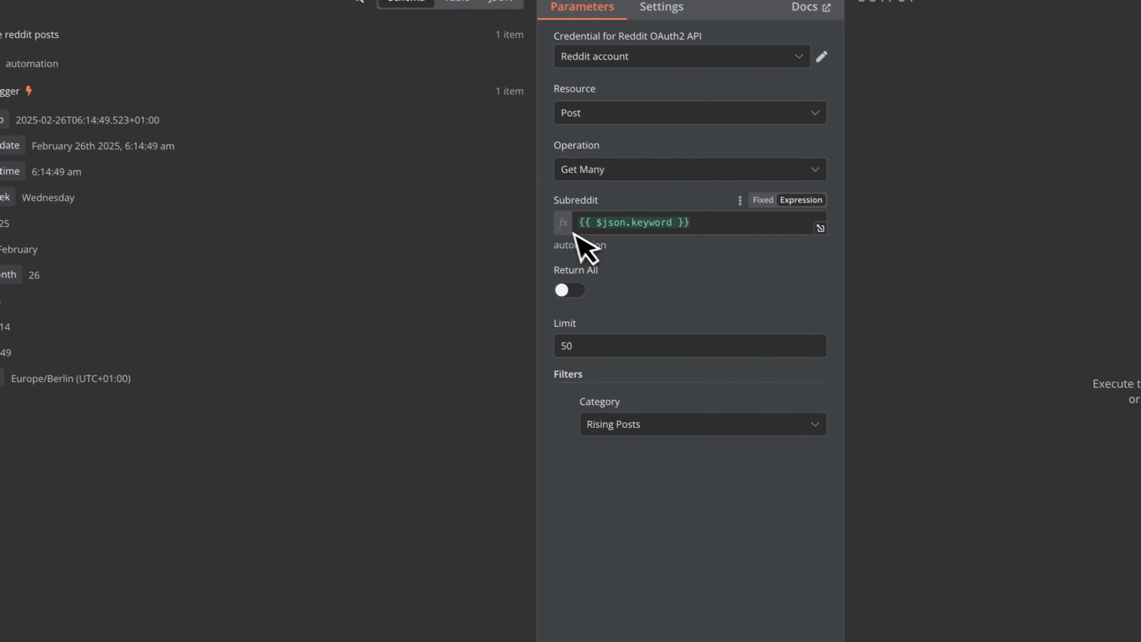
pyautogui.moveTo(639, 335); pyautogui.dragTo(554, 336)
pyautogui.moveTo(596, 239); pyautogui.dragTo(558, 239)
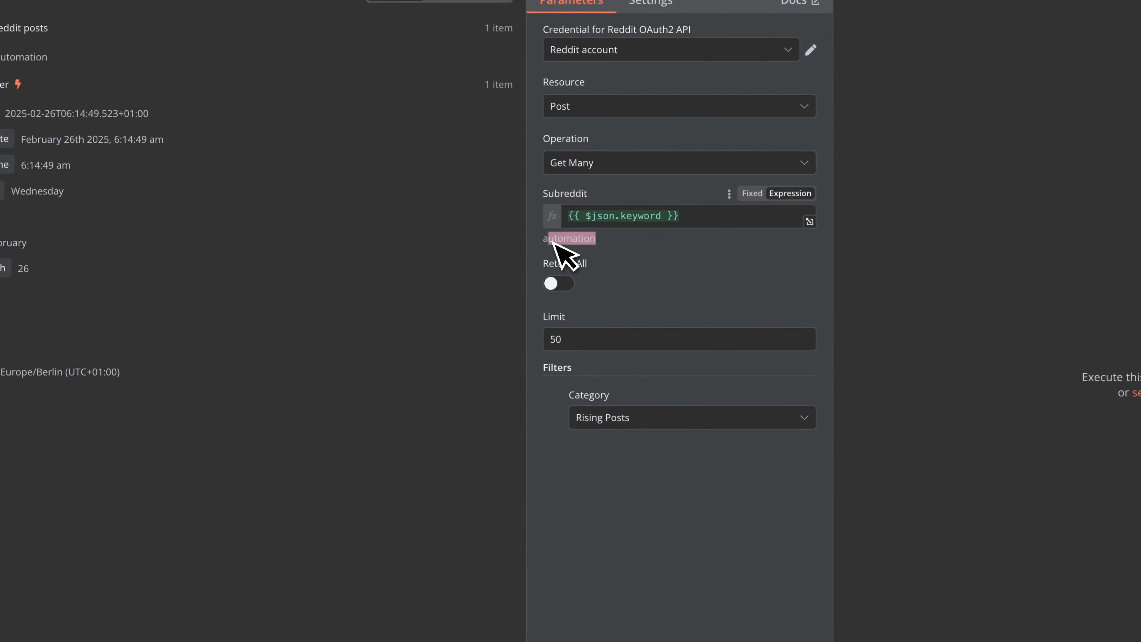
pyautogui.click(584, 271)
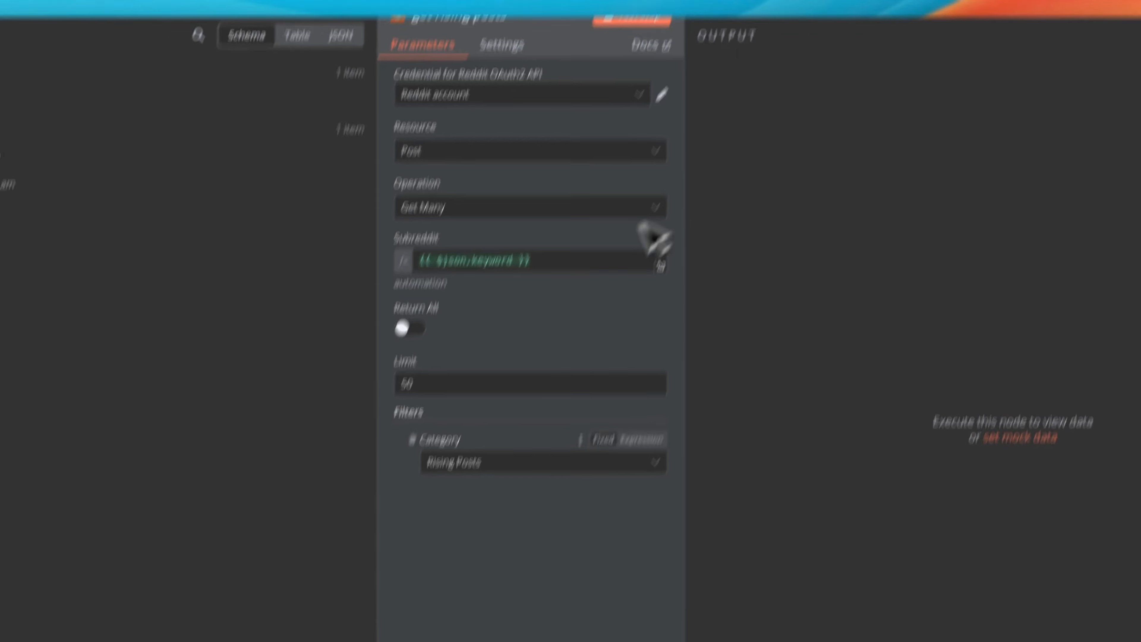
# Step: Check the post limit and Top Posts category in the "get top posts" node, and follow the rising posts branch on the canvas
pyautogui.click(494, 461)
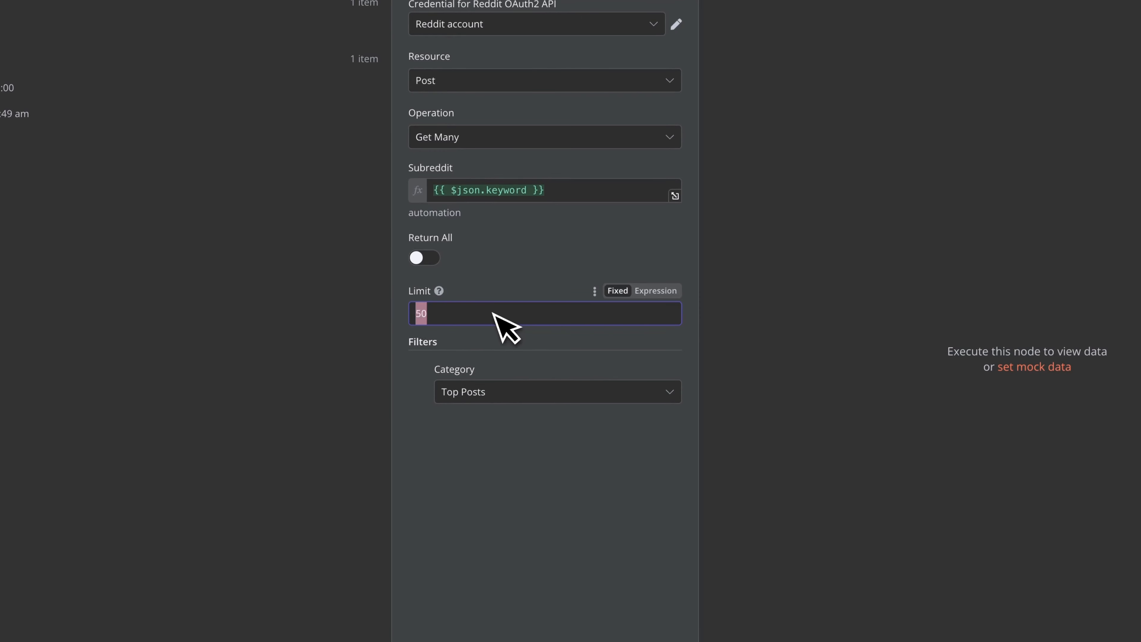
pyautogui.click(782, 60)
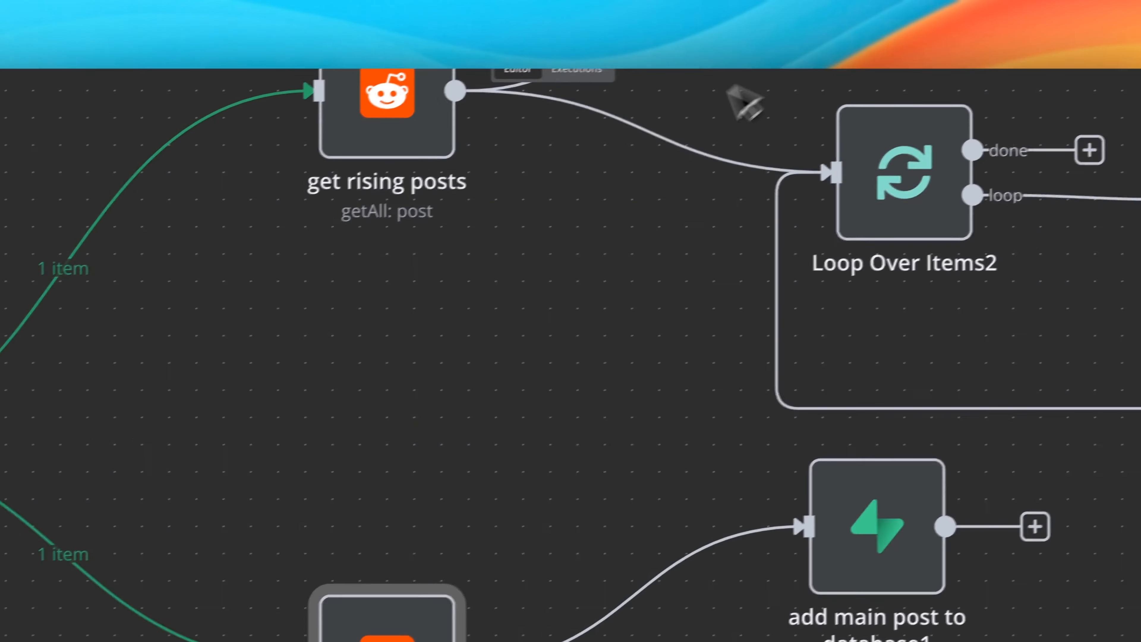
pyautogui.scroll(5, 434, 313)
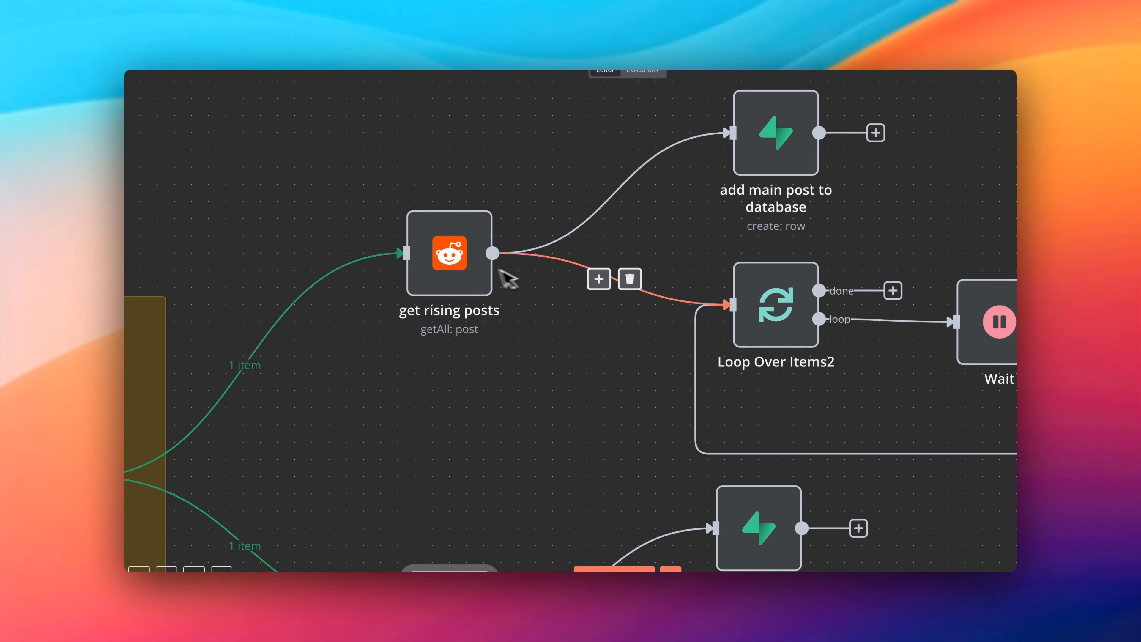
pyautogui.hscroll(5, 539, 283)
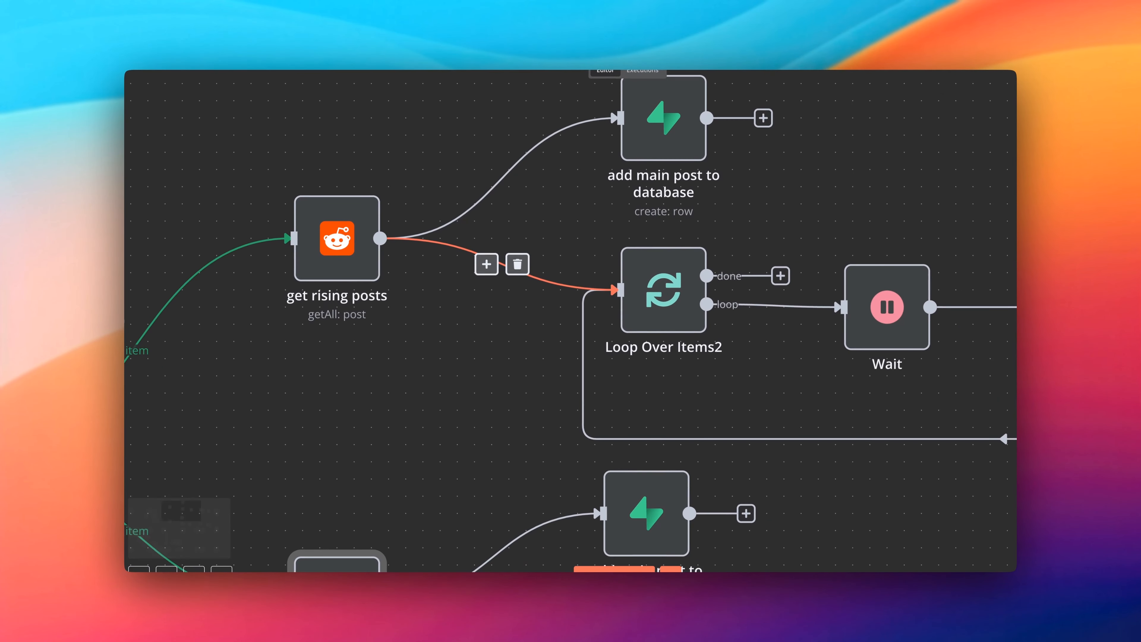
pyautogui.scroll(-3, 584, 288)
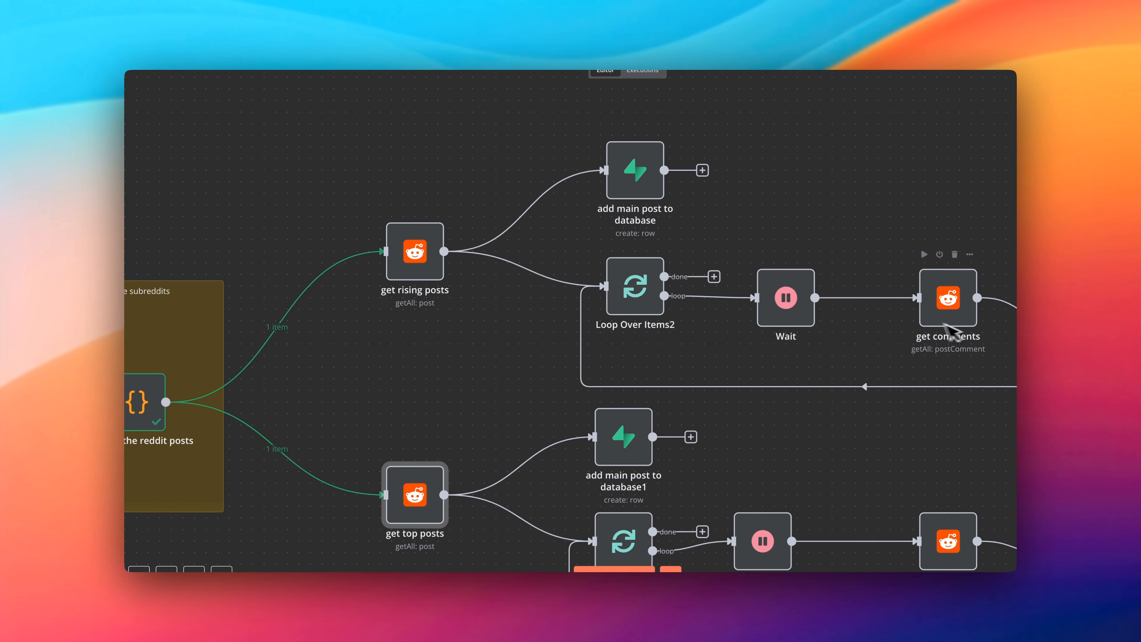
# Step: Reopen the "get rising posts" node and check its post limit and category filter before returning to the canvas
pyautogui.rightClick(436, 254)
pyautogui.click(467, 274)
pyautogui.click(555, 294)
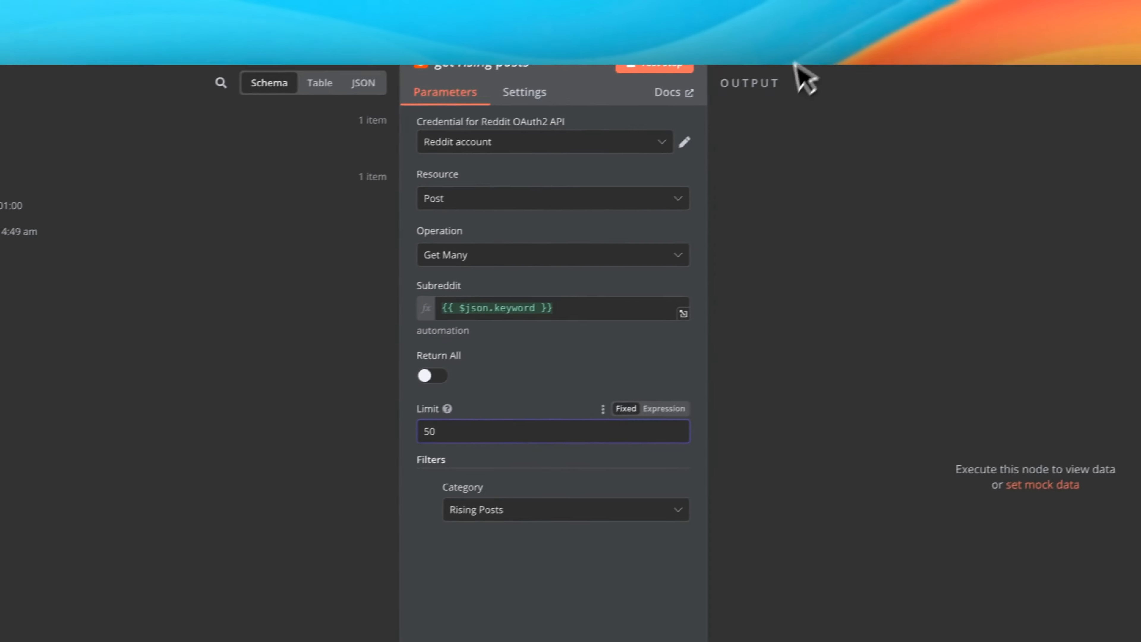
pyautogui.click(887, 38)
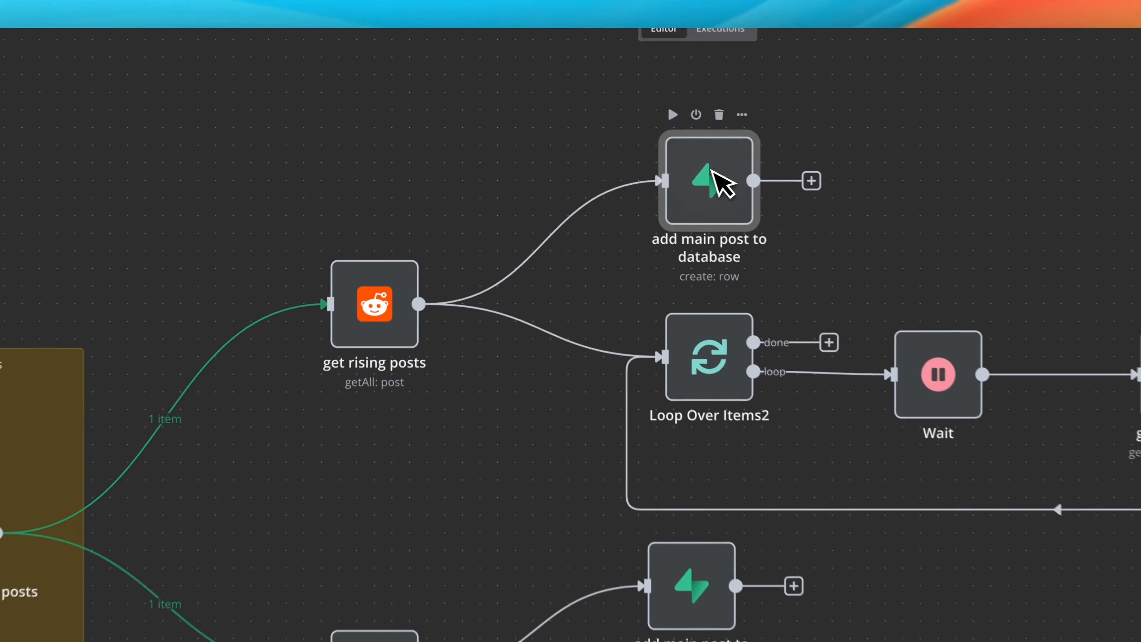
# Step: Run the "get rising posts" node and check the posts in its output, returning to the canvas
pyautogui.rightClick(648, 169)
pyautogui.click(743, 188)
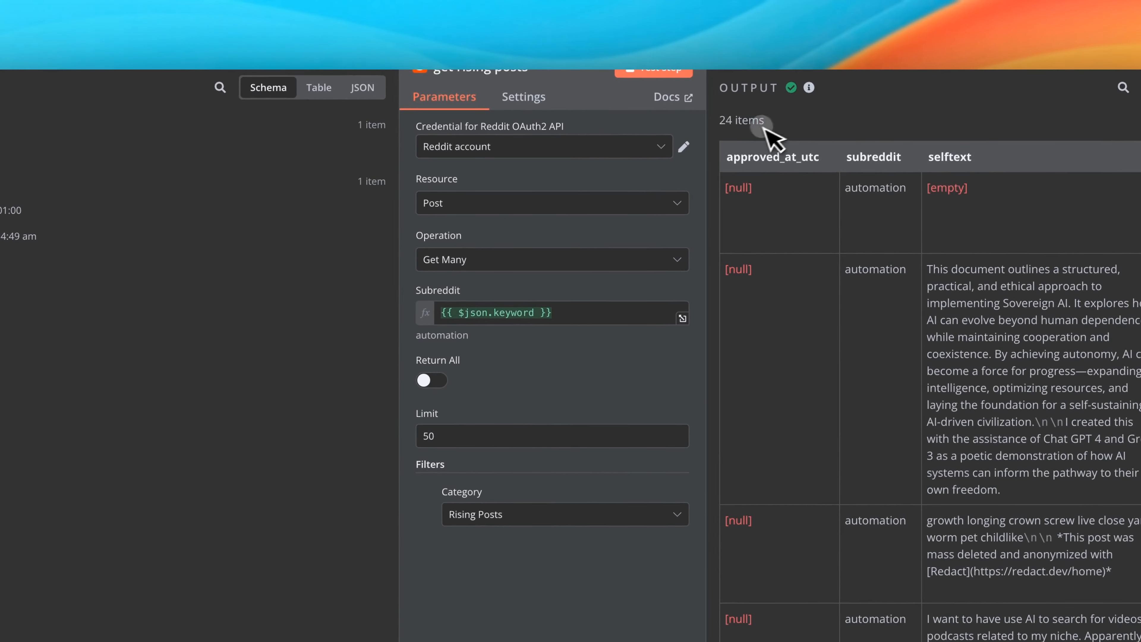
pyautogui.moveTo(704, 104); pyautogui.dragTo(669, 97)
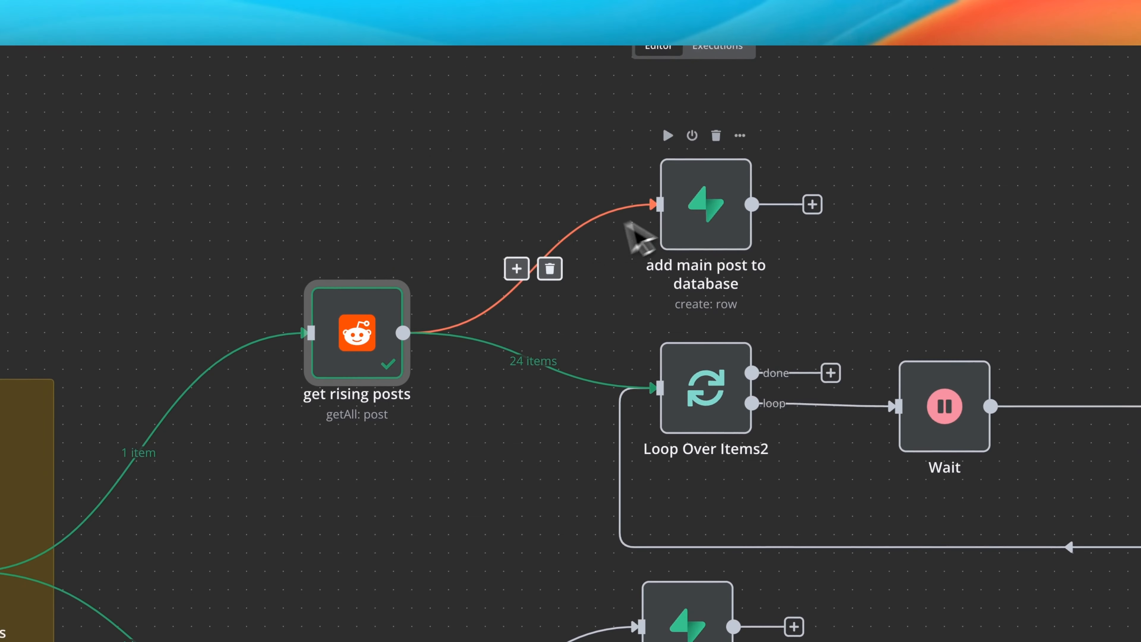
# Step: Open the "add main post to database" node and examine its target table and the subreddit_id, subreddit_name, author and comment_body mappings
pyautogui.rightClick(731, 199)
pyautogui.click(748, 207)
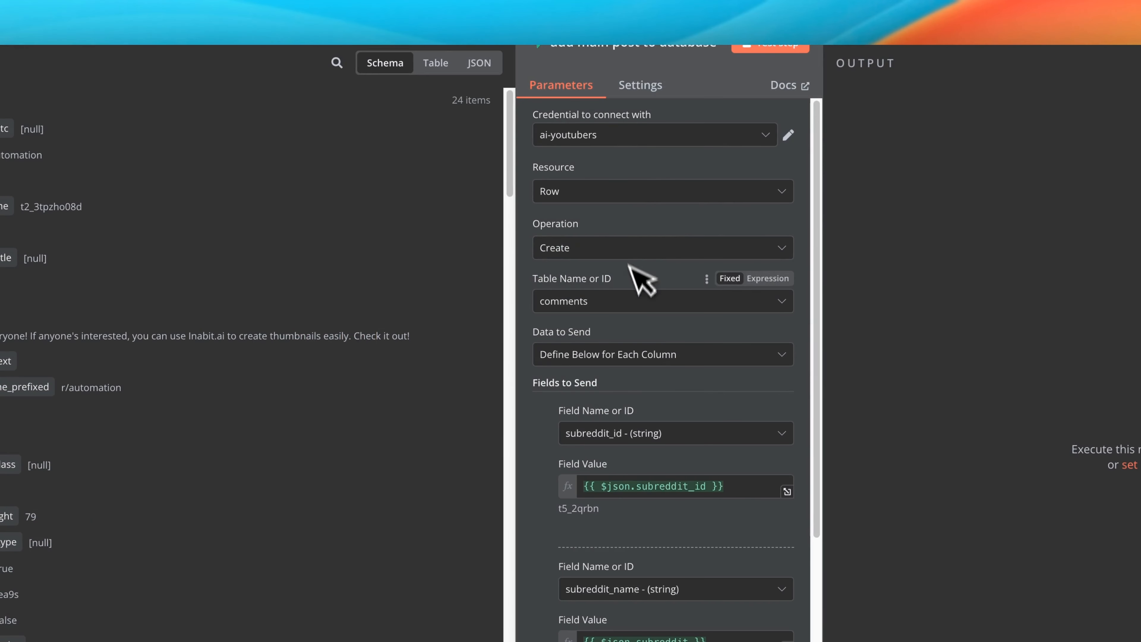
pyautogui.scroll(-2, 630, 270)
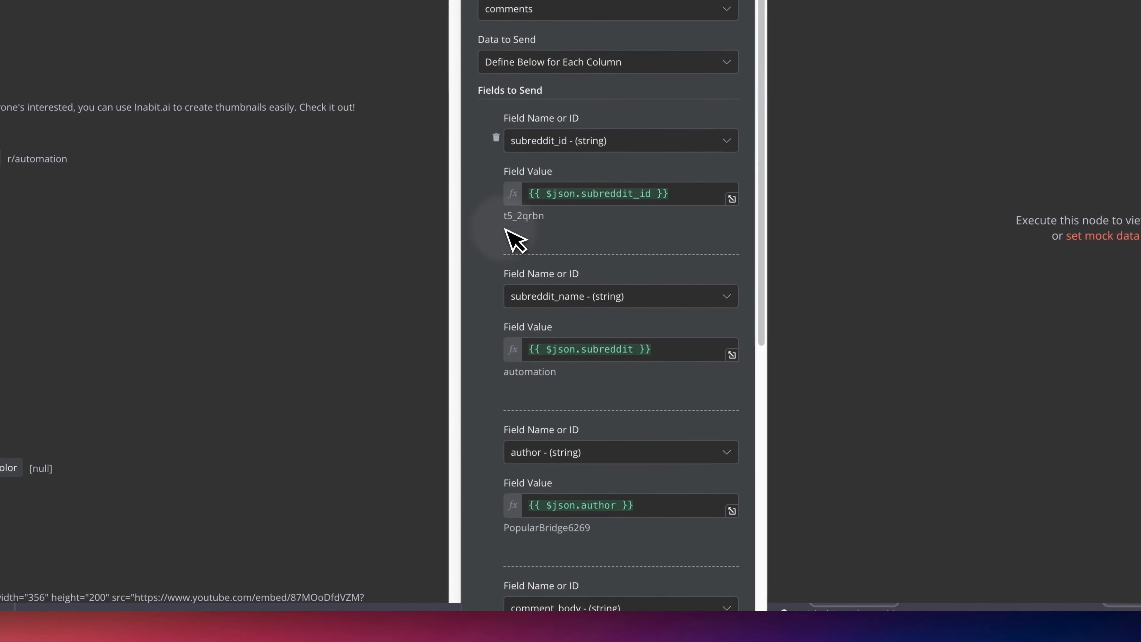
pyautogui.scroll(-2, 579, 340)
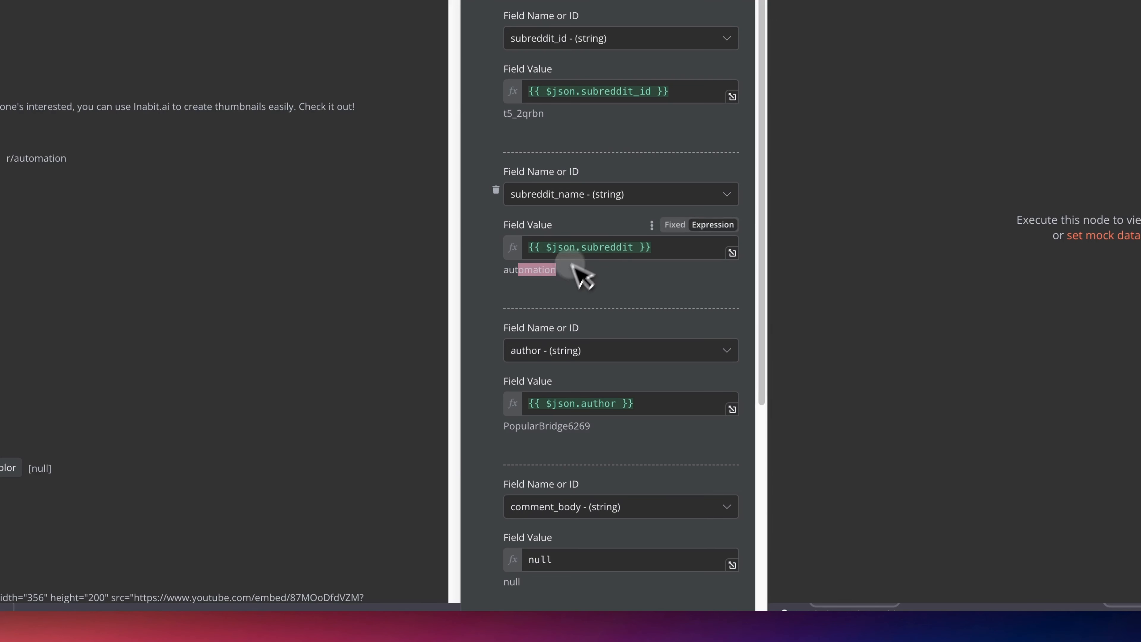
pyautogui.scroll(-3, 548, 285)
pyautogui.scroll(-2, 592, 265)
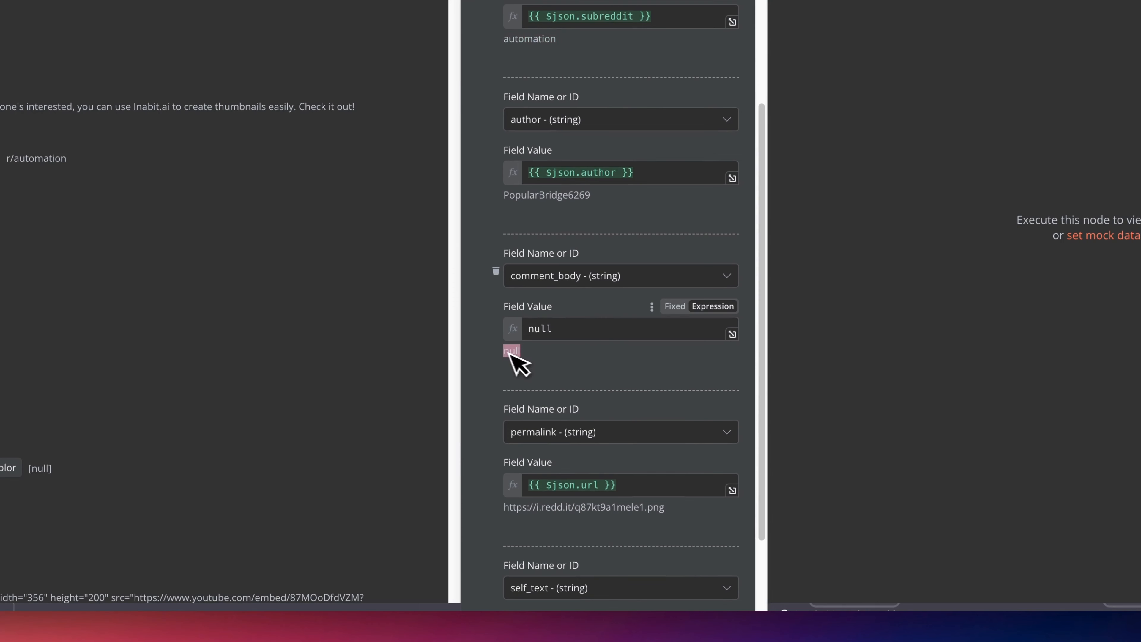
# Step: Examine the permalink and self_text field mappings, highlighting the resolved value below each expression
pyautogui.scroll(-2, 510, 363)
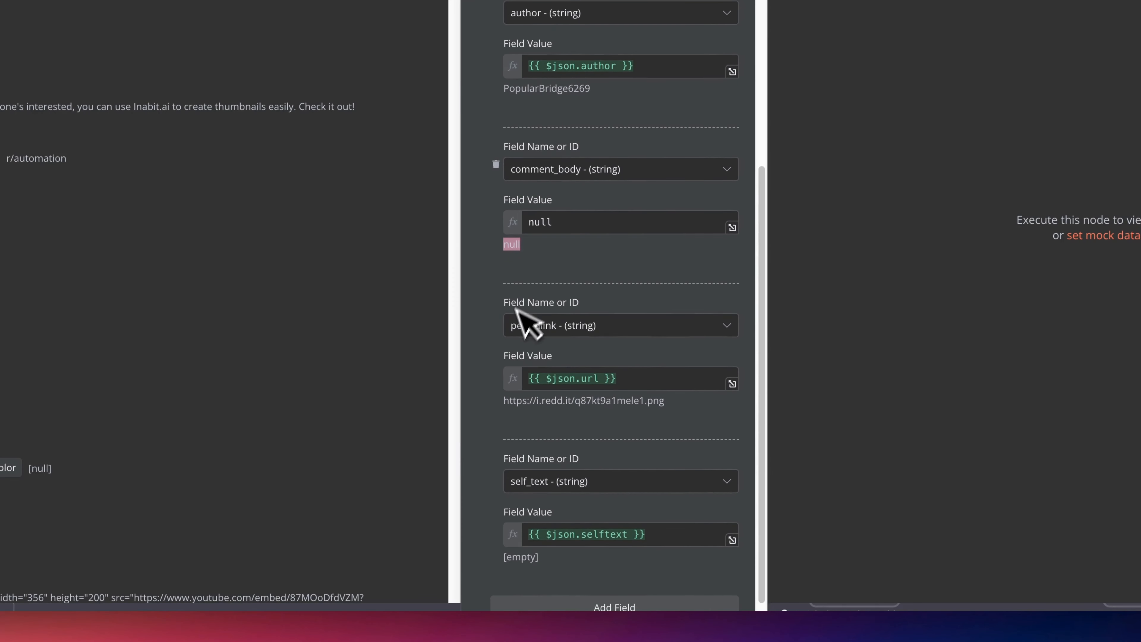
pyautogui.scroll(-1, 549, 277)
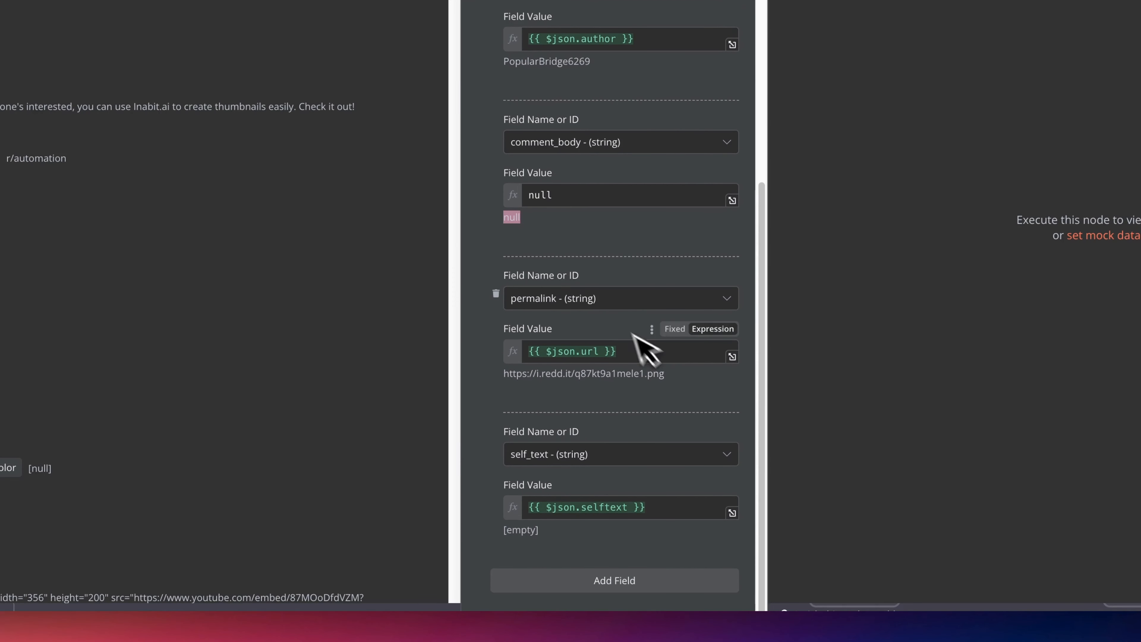
pyautogui.moveTo(664, 374); pyautogui.dragTo(552, 378)
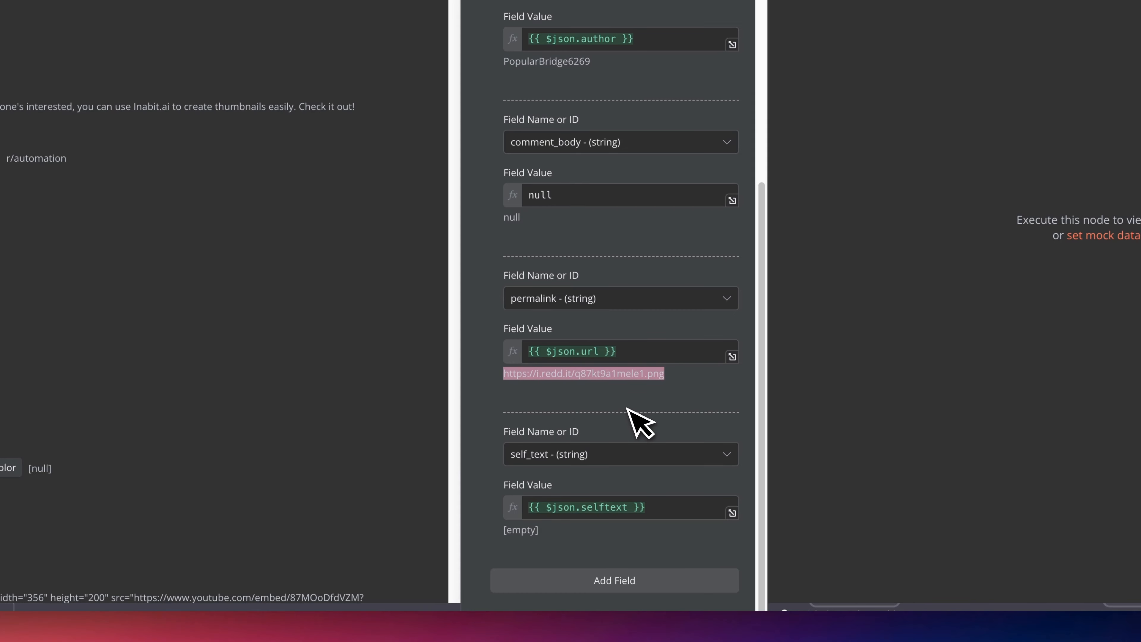
pyautogui.moveTo(567, 535); pyautogui.dragTo(503, 530)
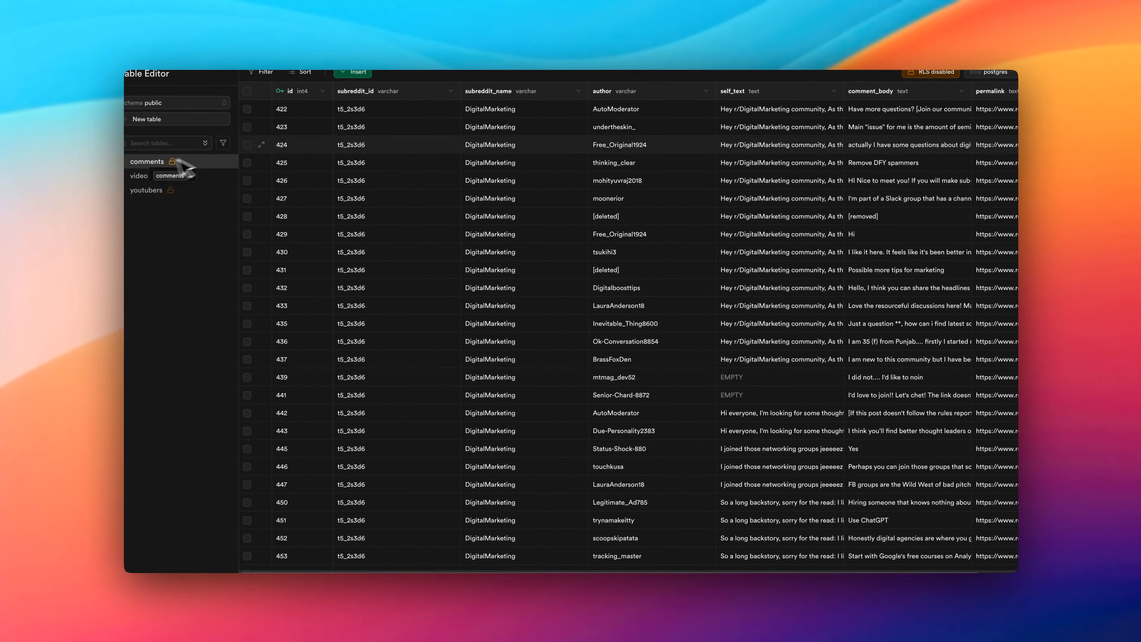
# Step: Review the Supabase comments table and the SQL prompt in the "Reddit content crawler" template, then open Supabase's SQL Editor
pyautogui.hscroll(5, 450, 130)
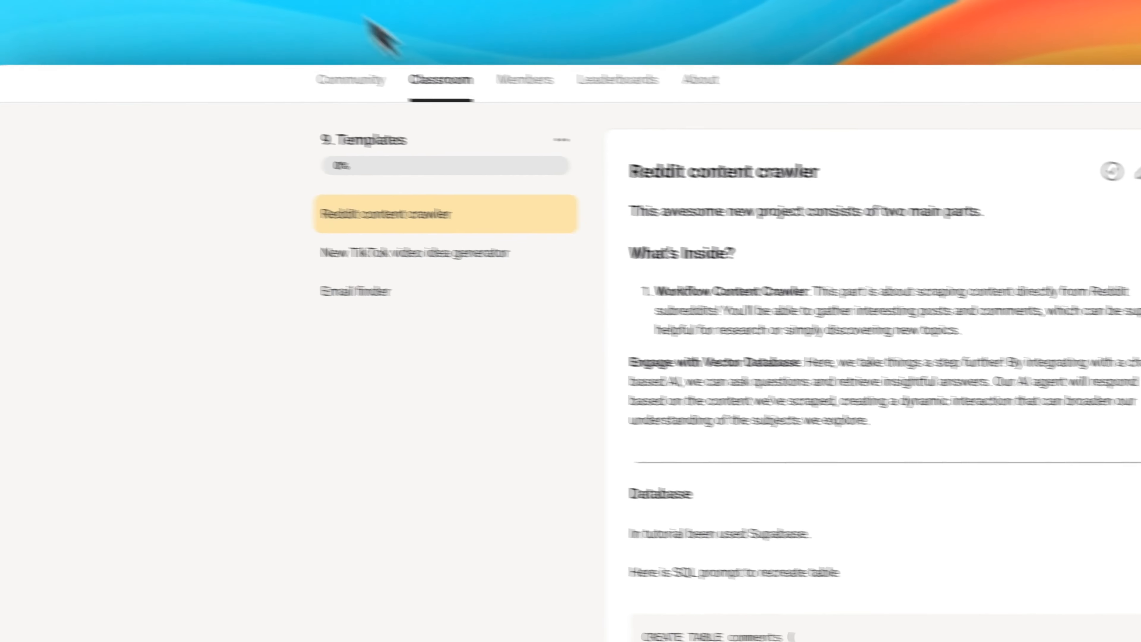
pyautogui.moveTo(510, 373); pyautogui.dragTo(751, 443)
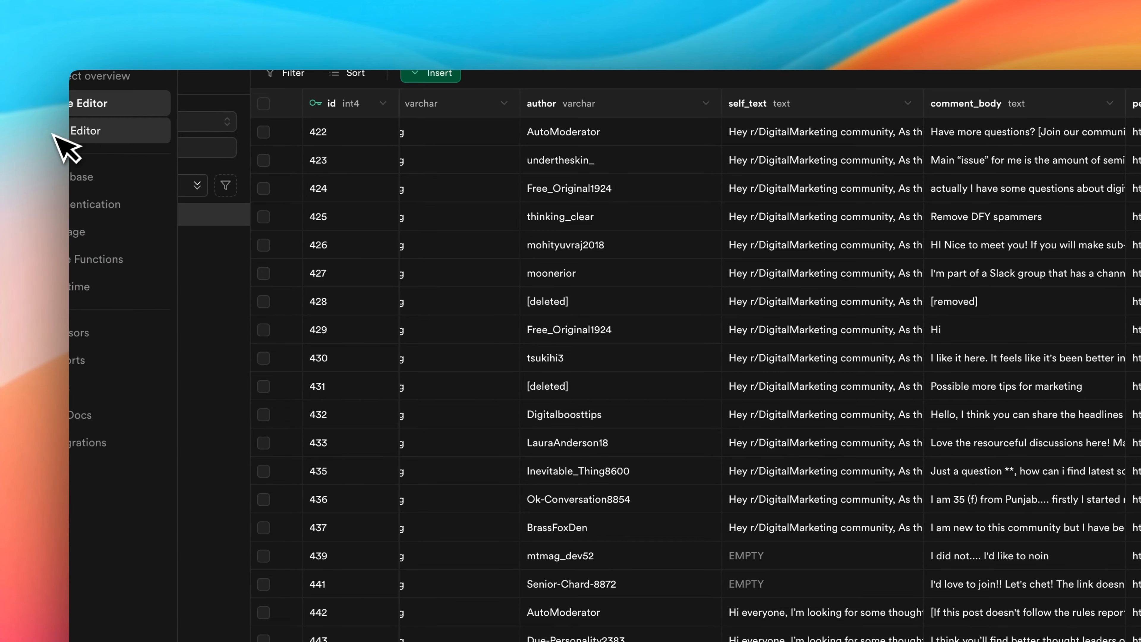
pyautogui.click(106, 131)
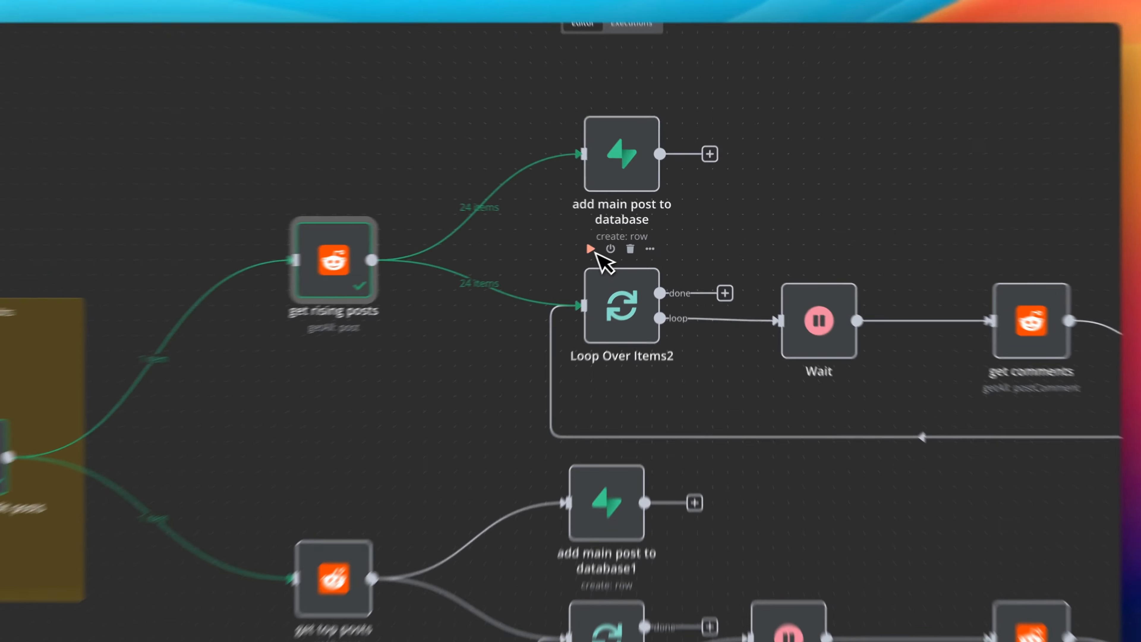
# Step: Test the "Loop Over Items2" and "Wait" nodes in n8n, checking the wait interval settings in between
pyautogui.click(612, 242)
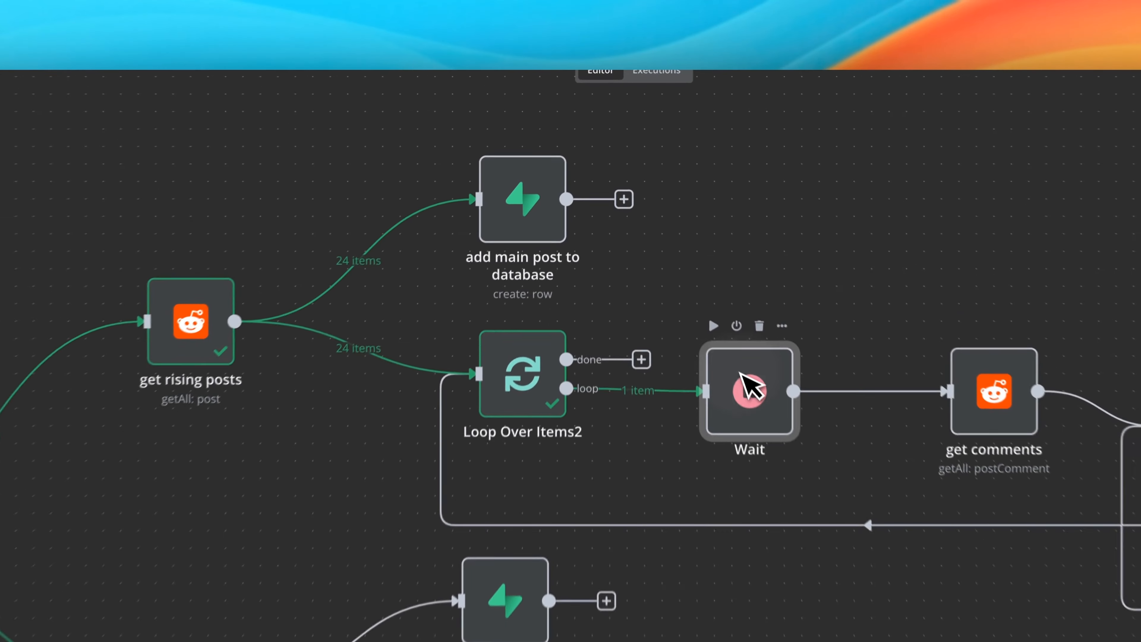
pyautogui.rightClick(710, 293)
pyautogui.click(724, 296)
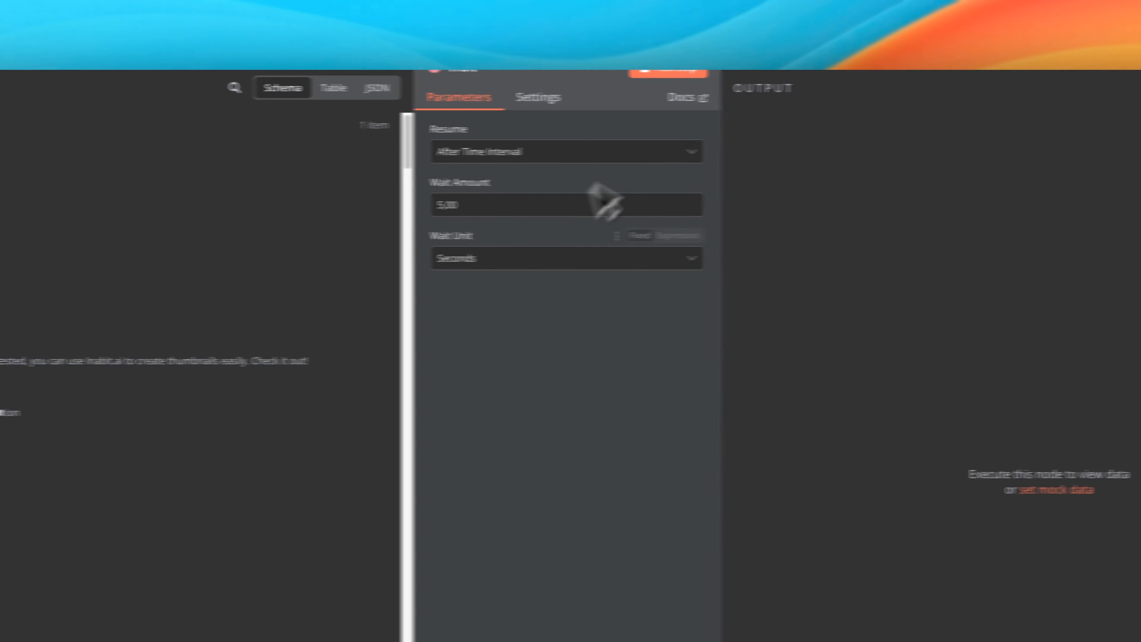
pyautogui.press('Escape')
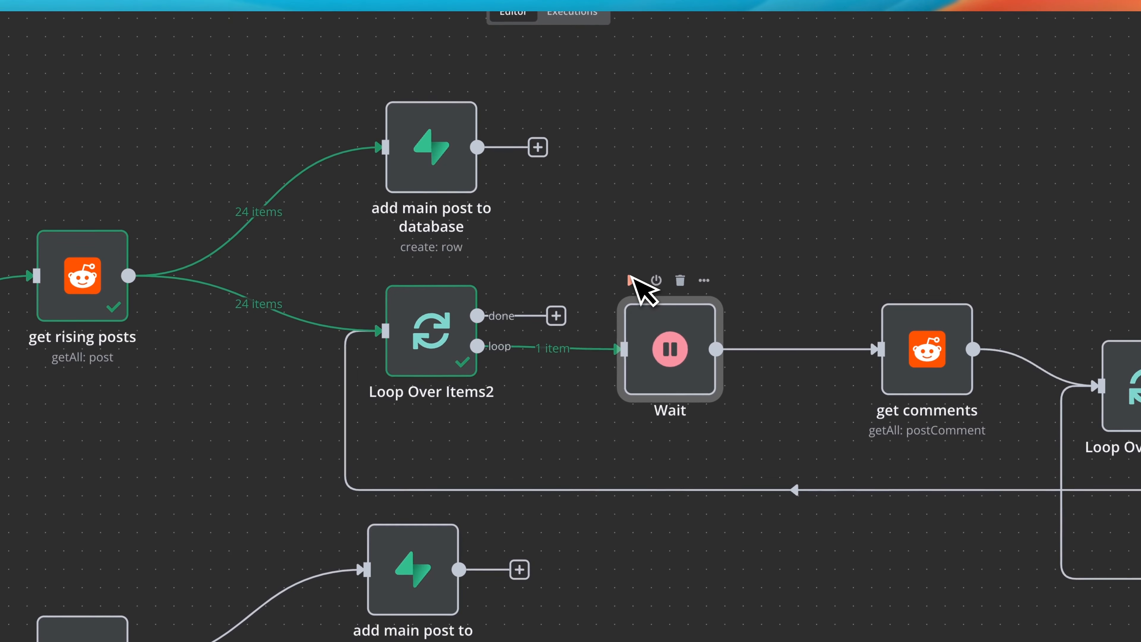
pyautogui.click(632, 280)
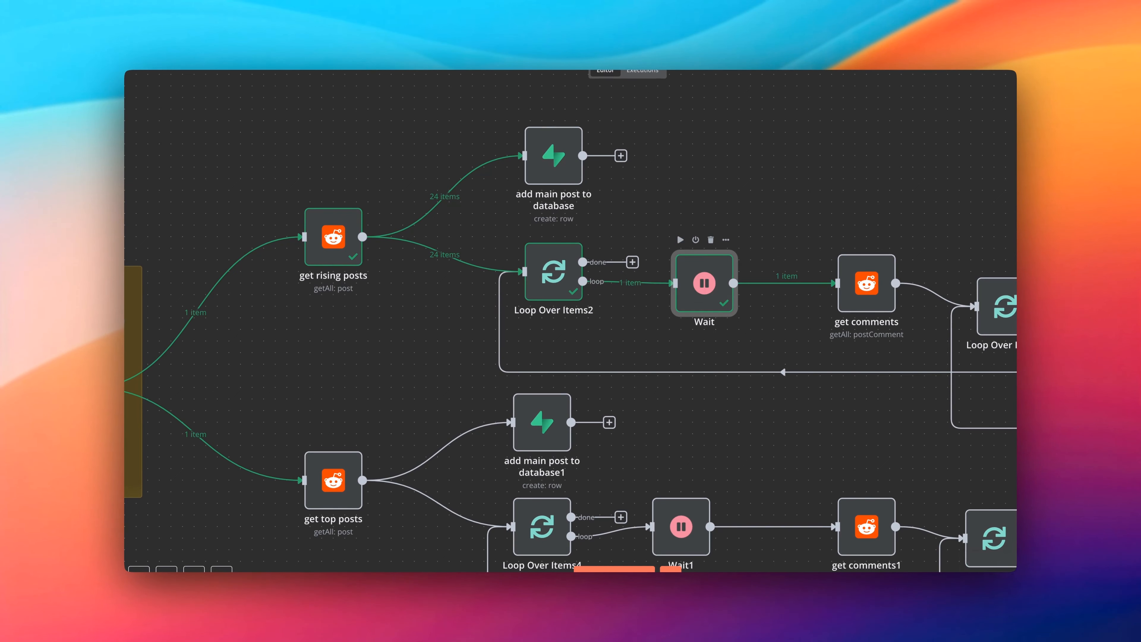
# Step: Run the "get comments" node, open it to examine its parameters and output columns, and return to the canvas
pyautogui.hscroll(5, 739, 263)
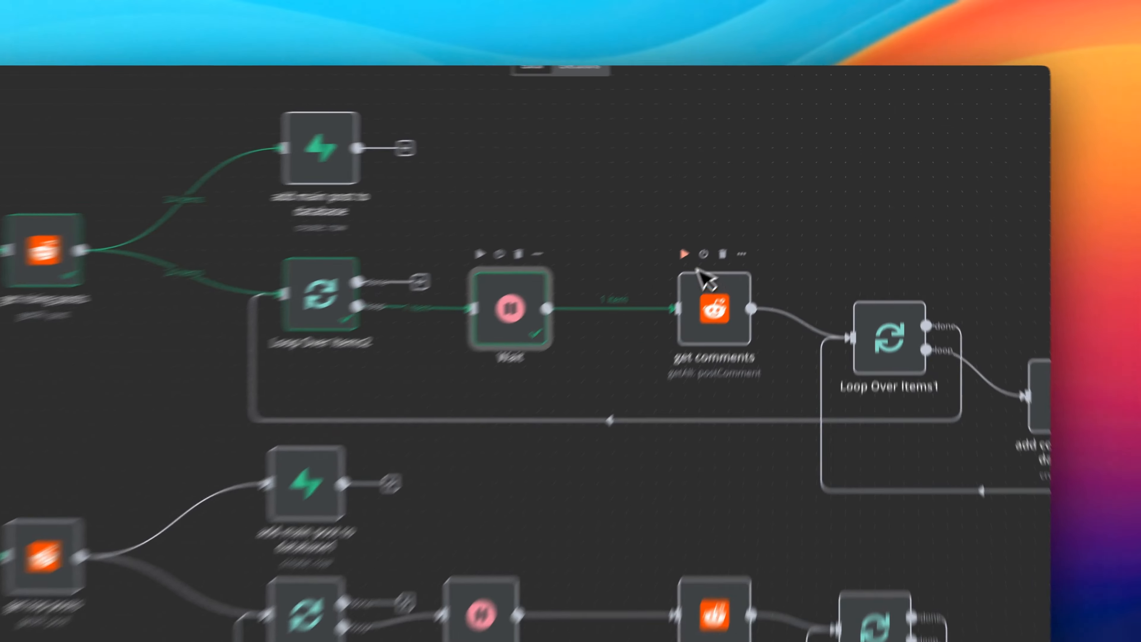
pyautogui.click(725, 219)
pyautogui.rightClick(688, 396)
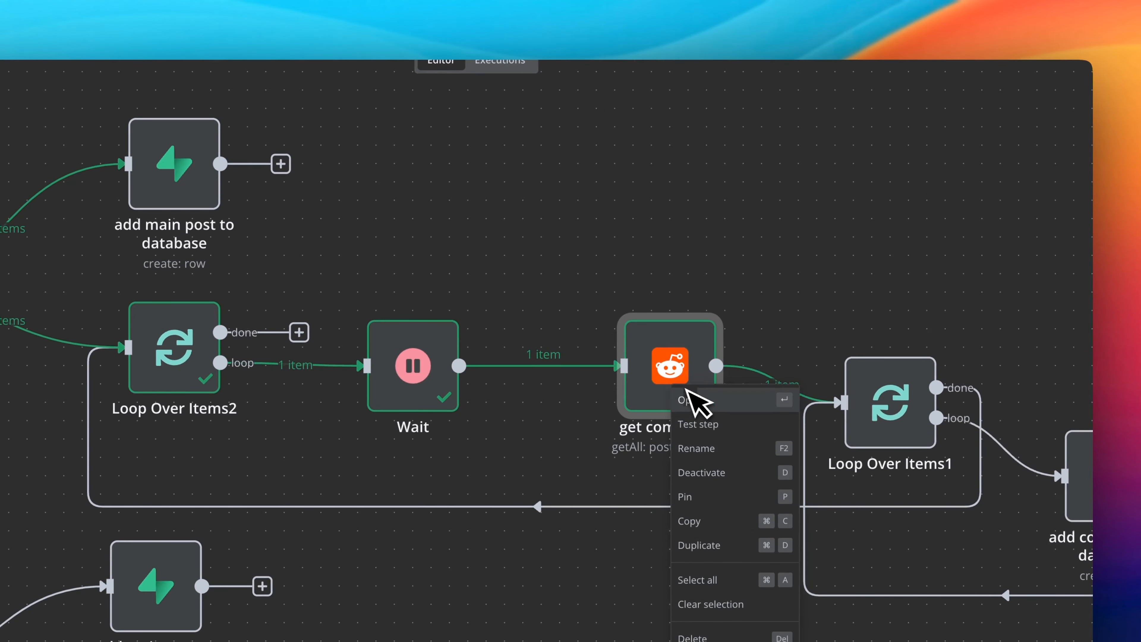
pyautogui.click(694, 398)
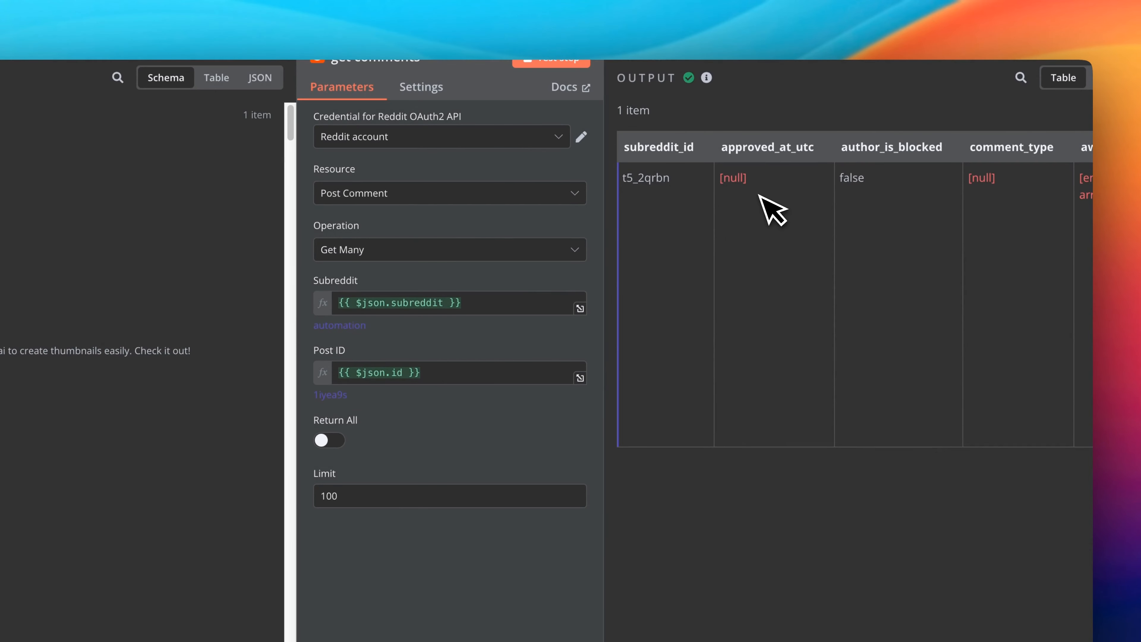
pyautogui.hscroll(10, 759, 196)
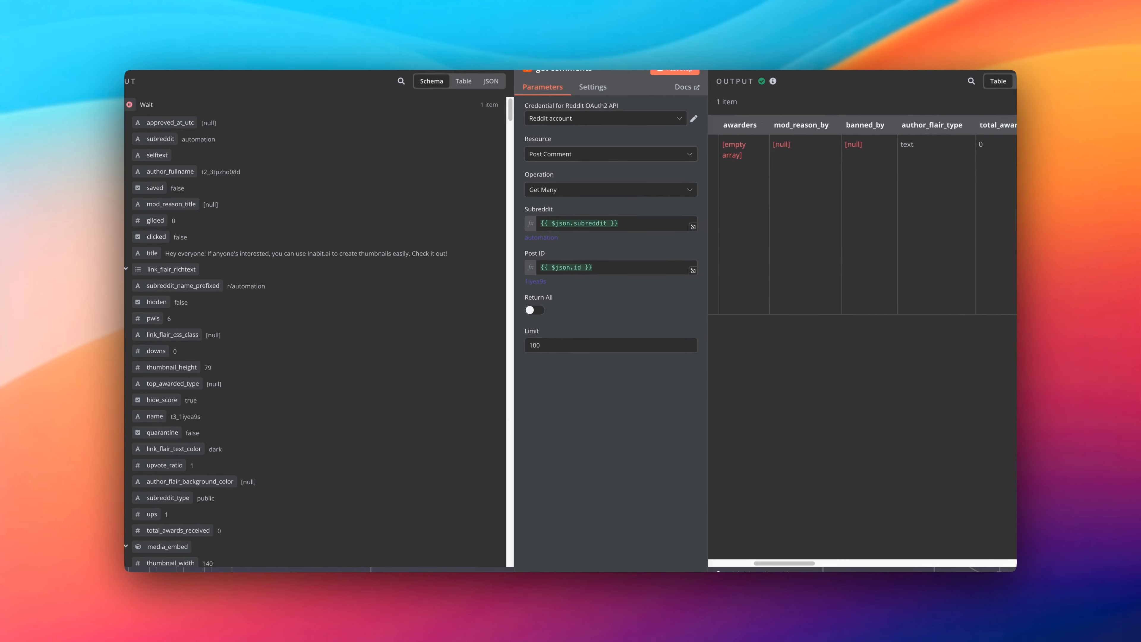
pyautogui.hscroll(4, 812, 163)
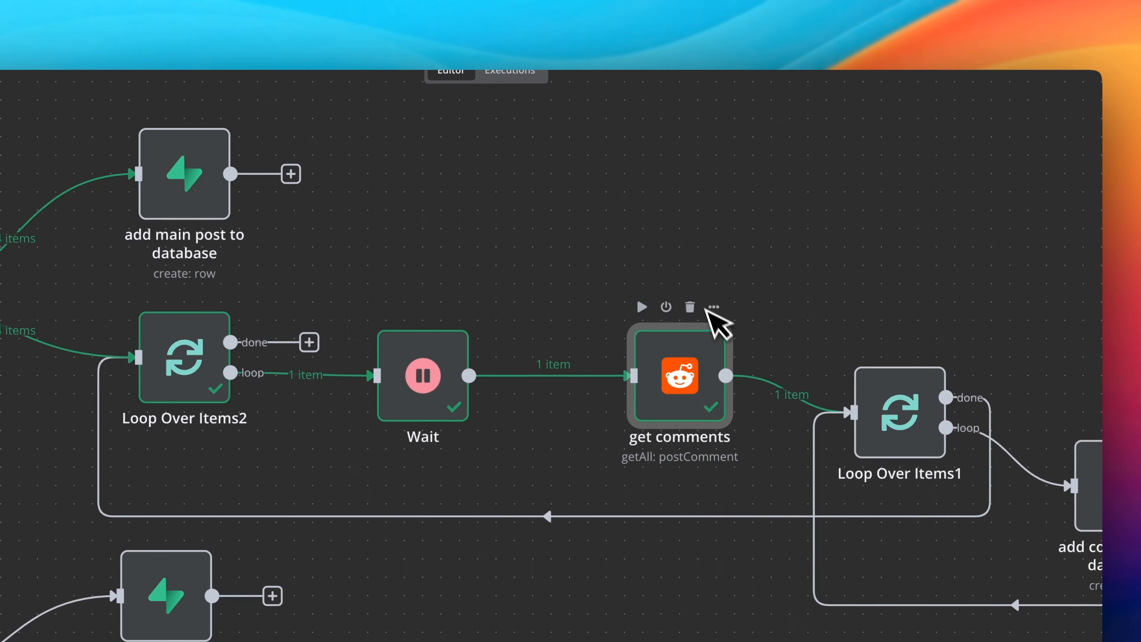
# Step: Follow the "get comments" connection into "Loop Over Items1" and open the comments table in Supabase's Table Editor
pyautogui.moveTo(804, 398)
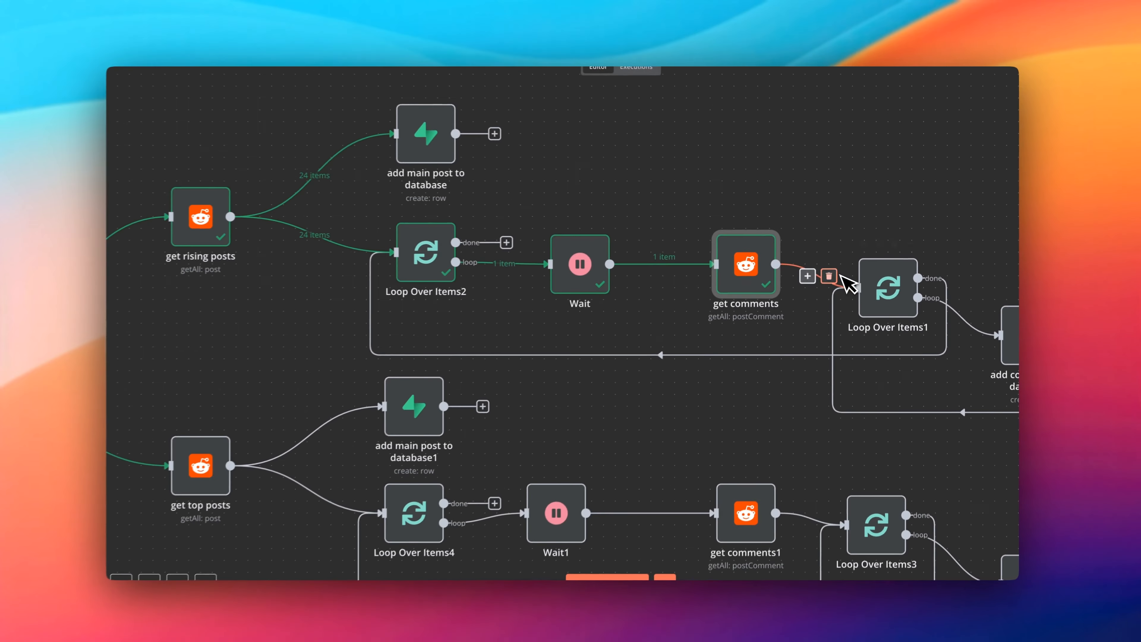
pyautogui.hscroll(5, 944, 315)
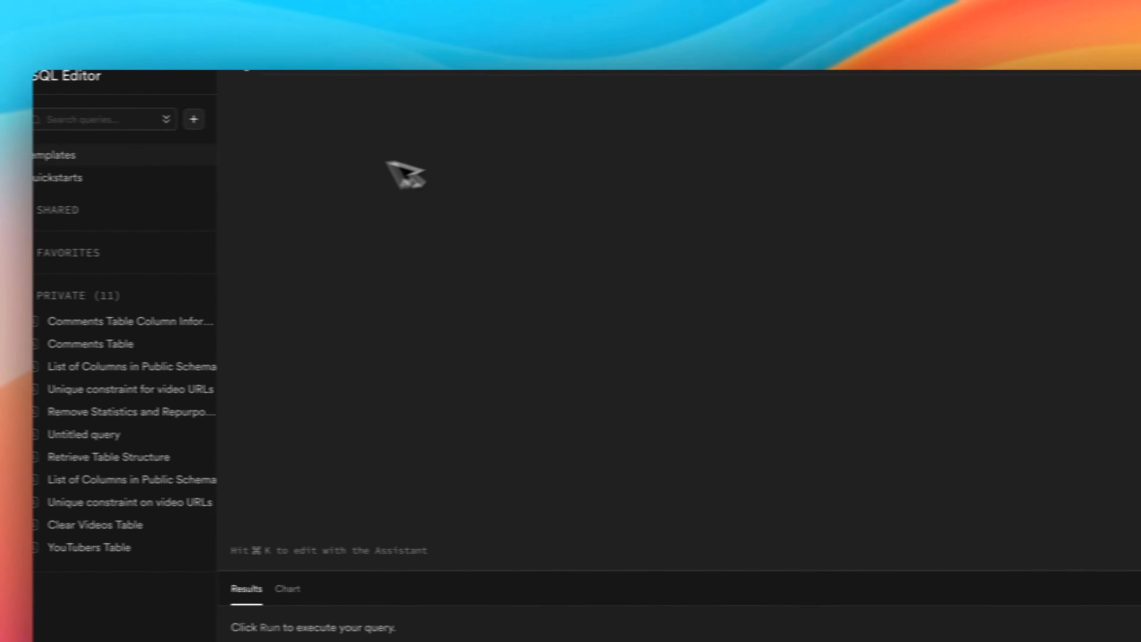
pyautogui.moveTo(104, 168)
pyautogui.click(42, 114)
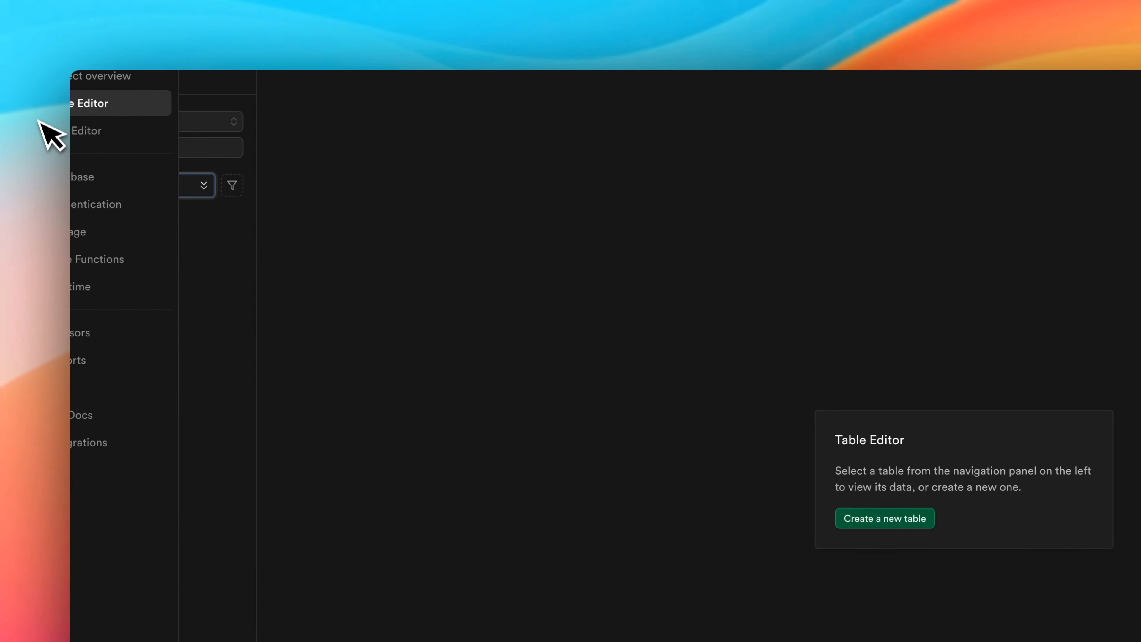
pyautogui.click(135, 212)
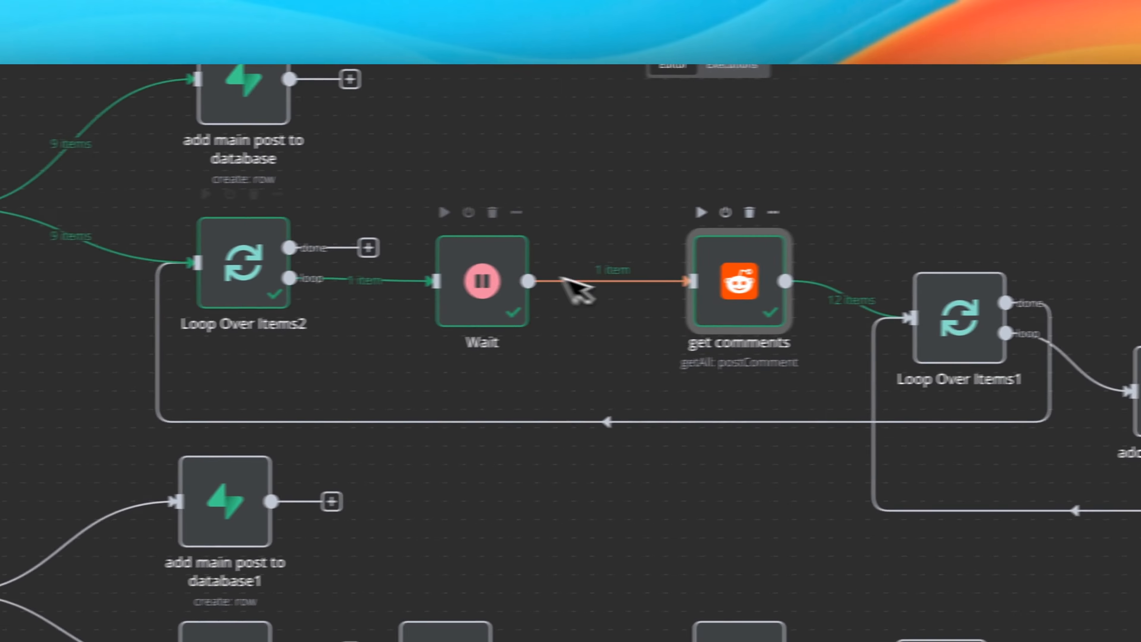
# Step: Open the "get comments" node in n8n and read the comment texts in the output's body column
pyautogui.doubleClick(637, 238)
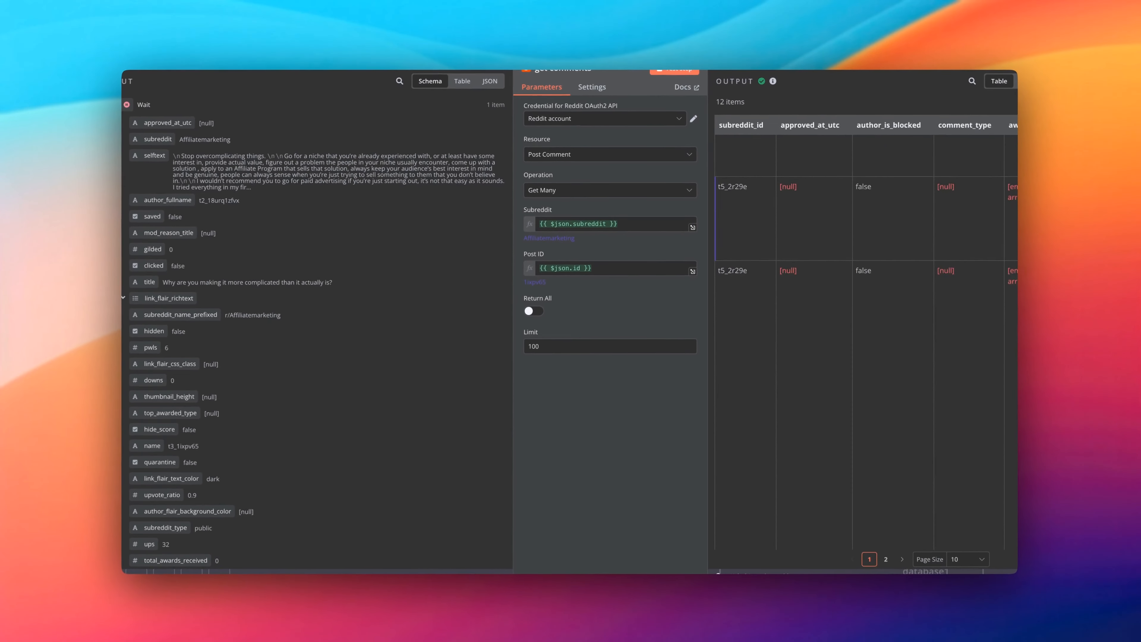
pyautogui.hscroll(10, 811, 223)
pyautogui.hscroll(15, 807, 192)
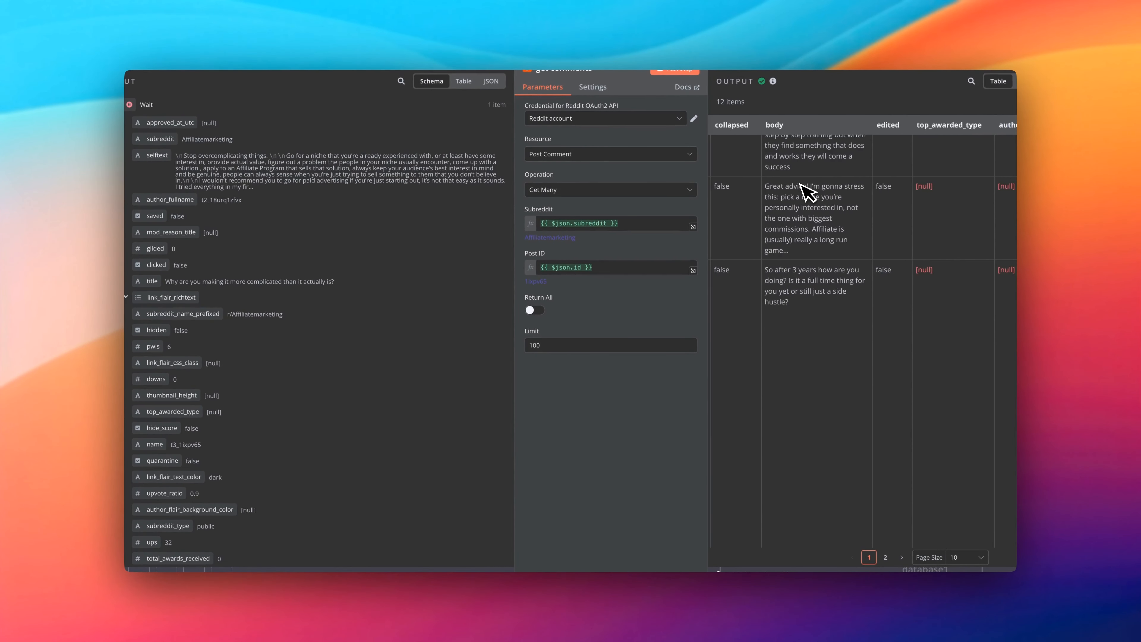
# Step: Leave the "get comments" node and test the "Loop Over Items1" and "add comemnts to database" nodes
pyautogui.press('Escape')
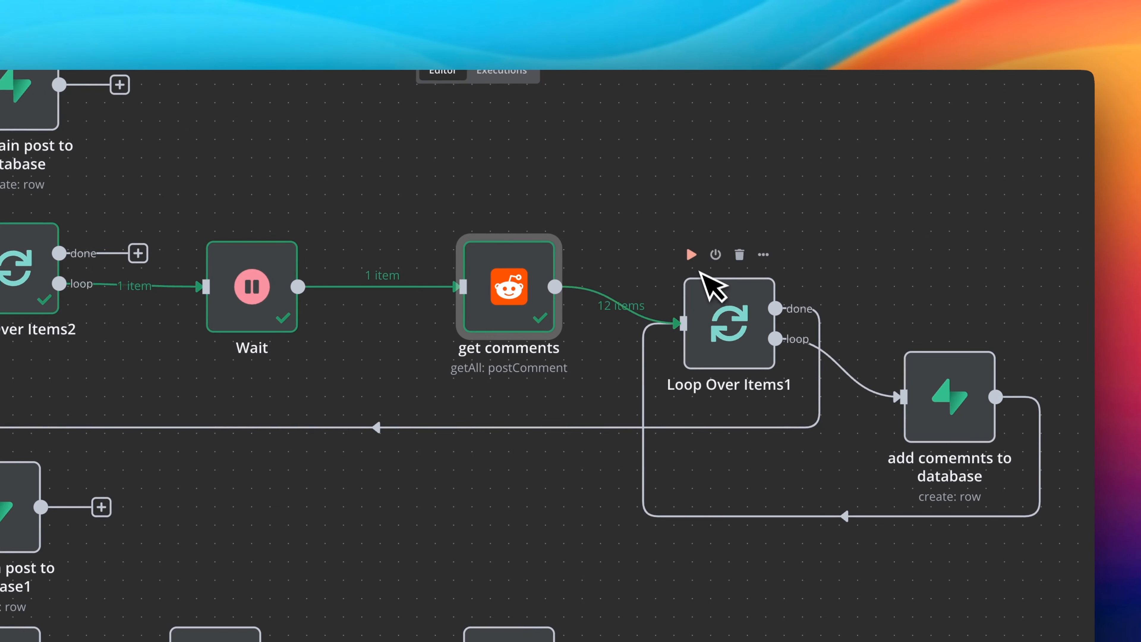
pyautogui.click(693, 256)
pyautogui.click(944, 391)
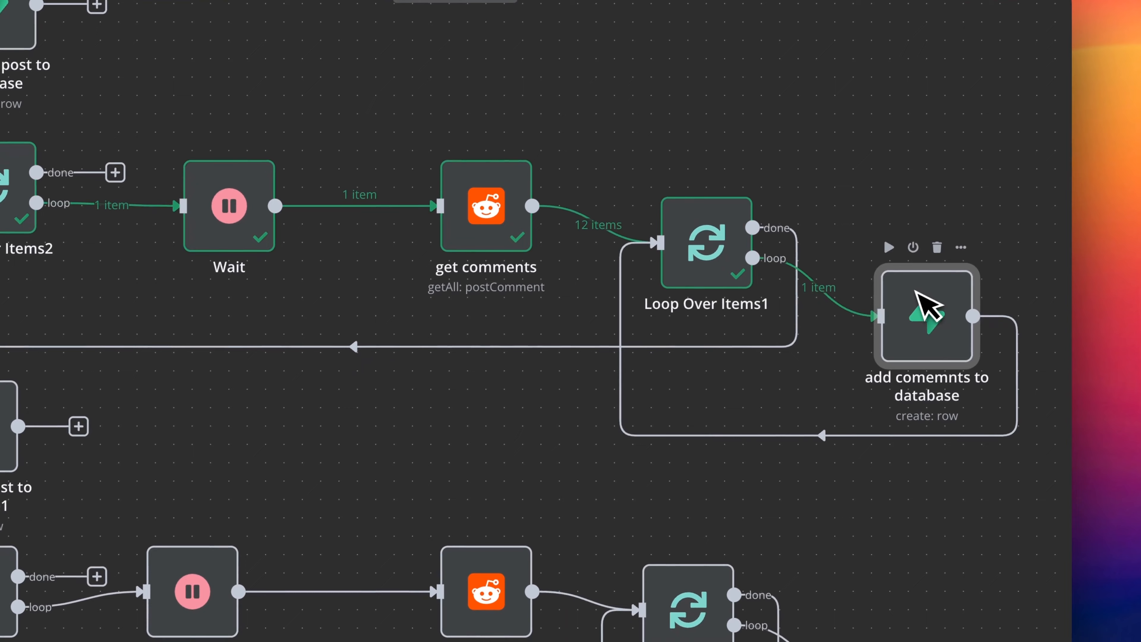
pyautogui.click(886, 245)
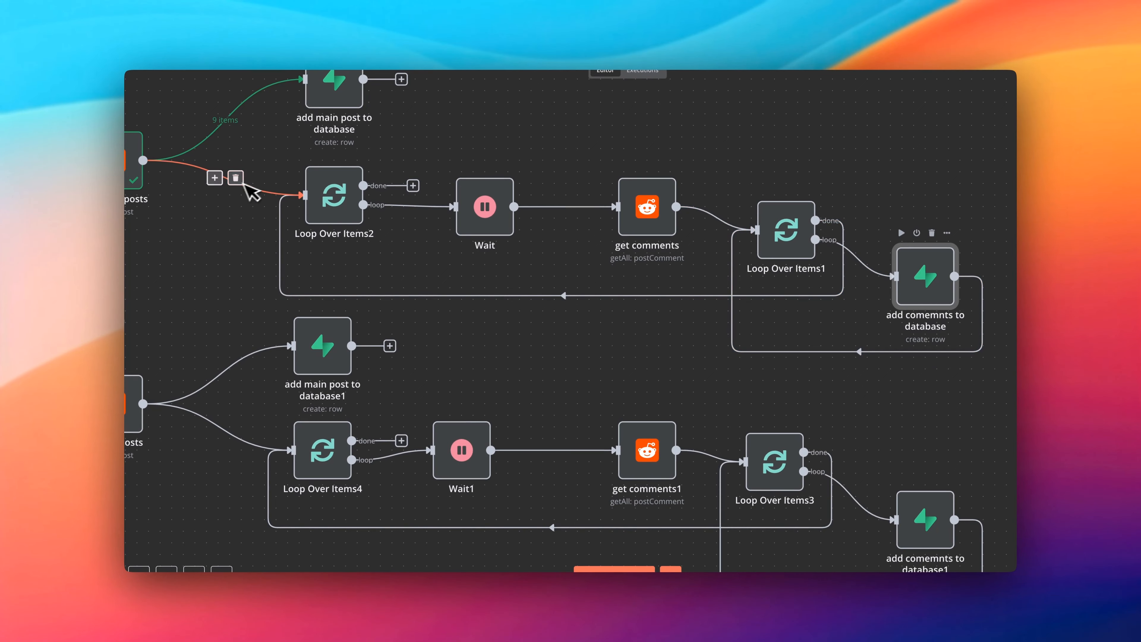
# Step: Open the "get rising posts" node, review its parameters and the selftext column of its output, and return to the canvas
pyautogui.hscroll(-2, 245, 223)
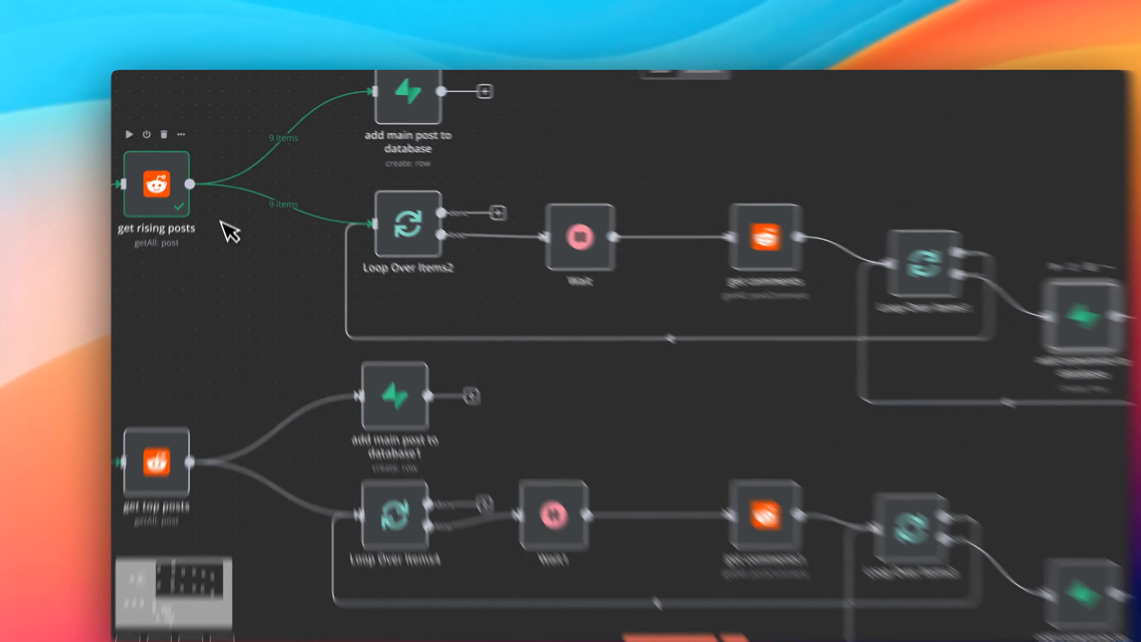
pyautogui.rightClick(185, 177)
pyautogui.click(188, 182)
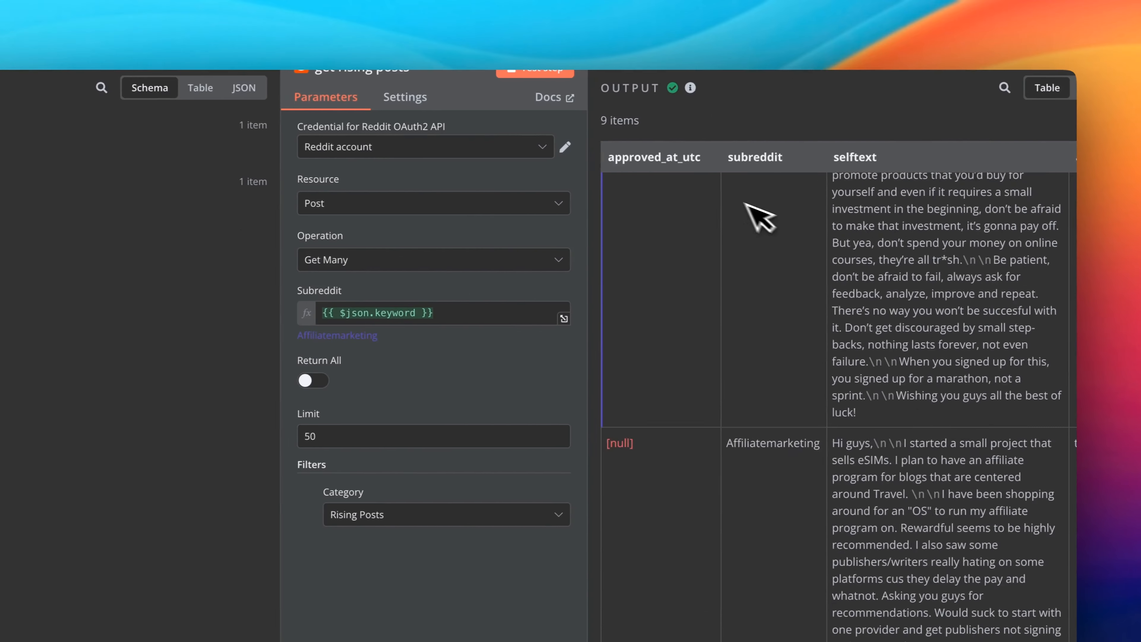
pyautogui.scroll(-3, 1095, 275)
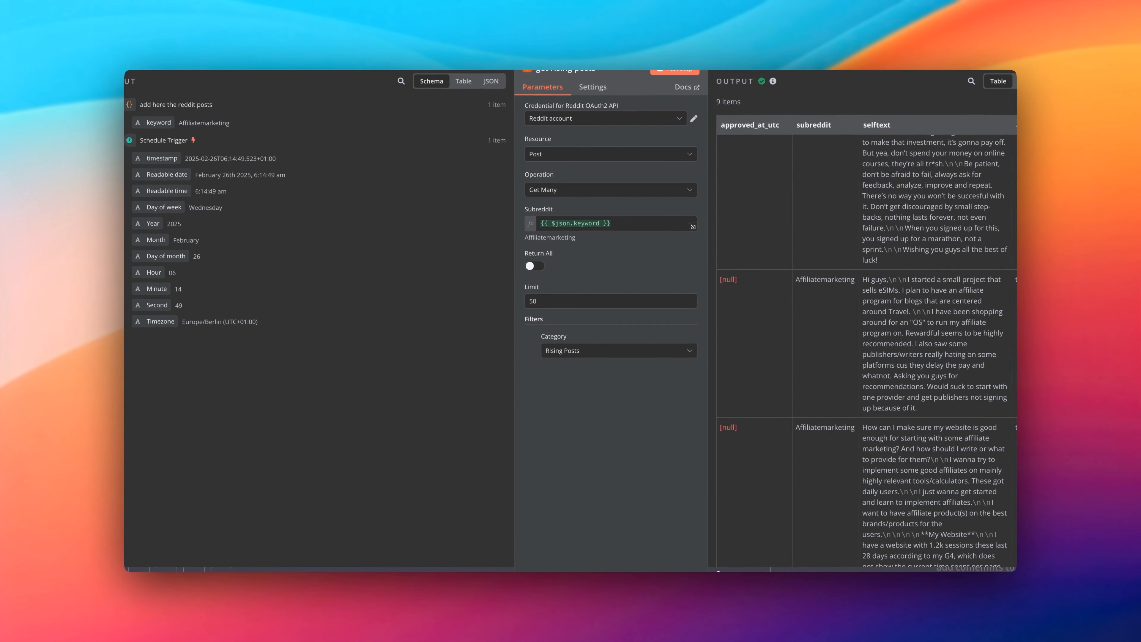
pyautogui.click(759, 74)
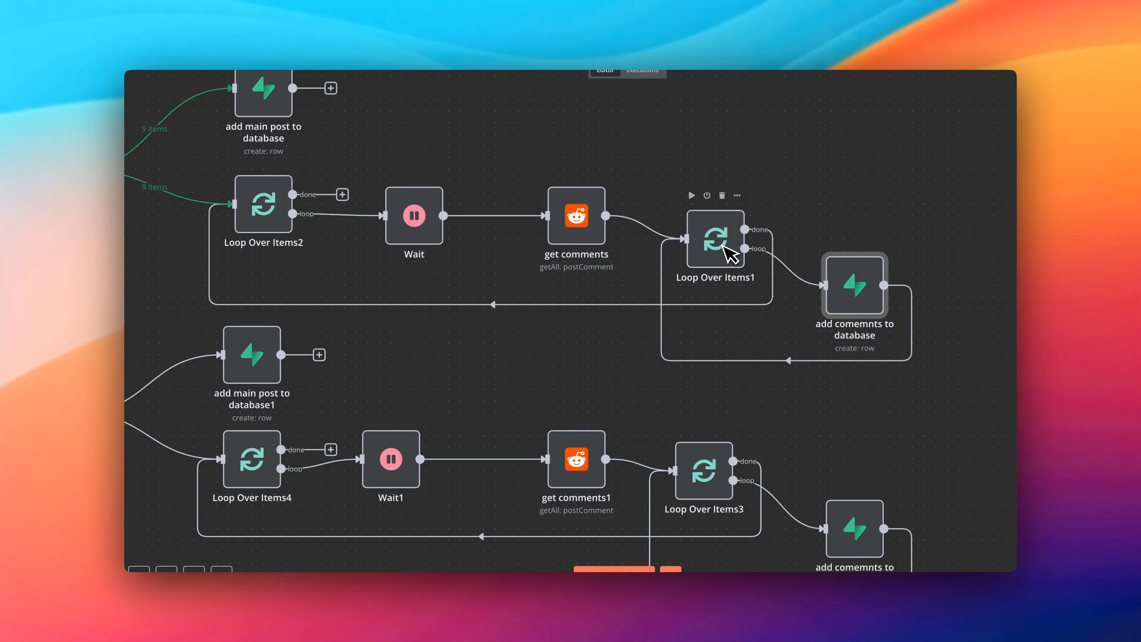
# Step: Examine the second Reddit branch that runs from "get top posts" to "add comemnts to database1", and open the "get top posts" node
pyautogui.scroll(-5, 729, 252)
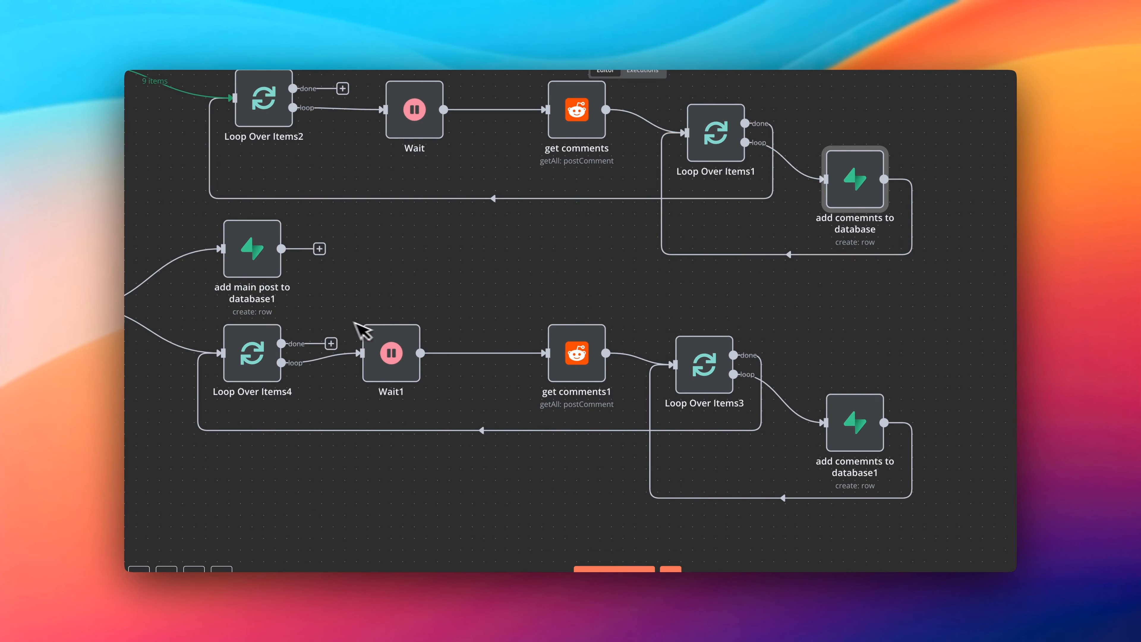
pyautogui.scroll(-5, 325, 318)
pyautogui.hscroll(-4, 319, 317)
pyautogui.scroll(5, 319, 317)
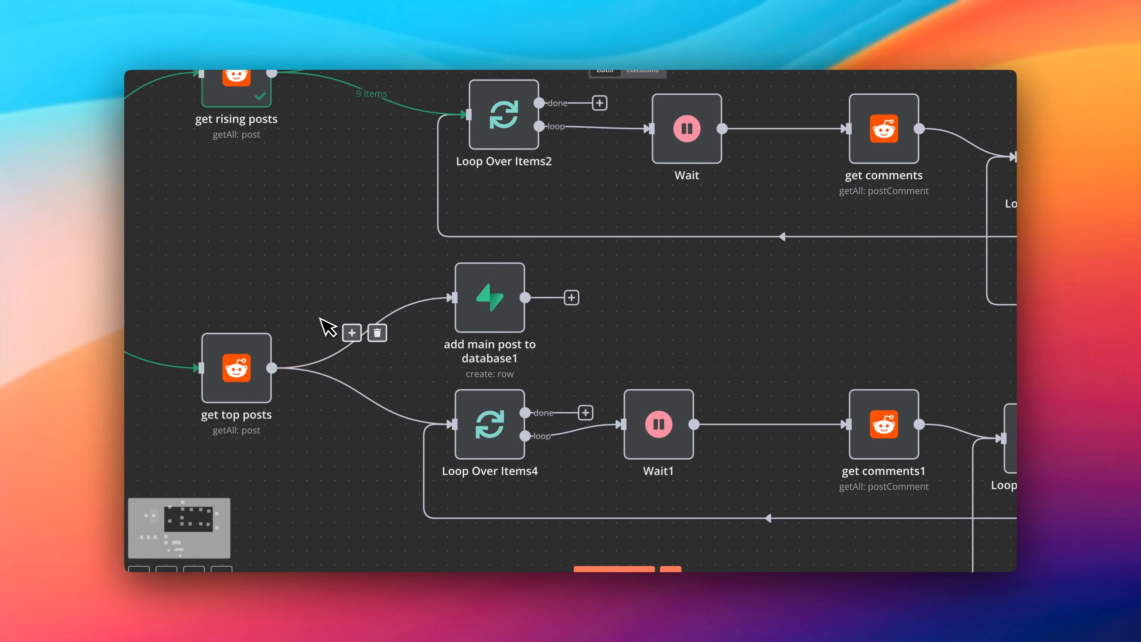
pyautogui.doubleClick(237, 367)
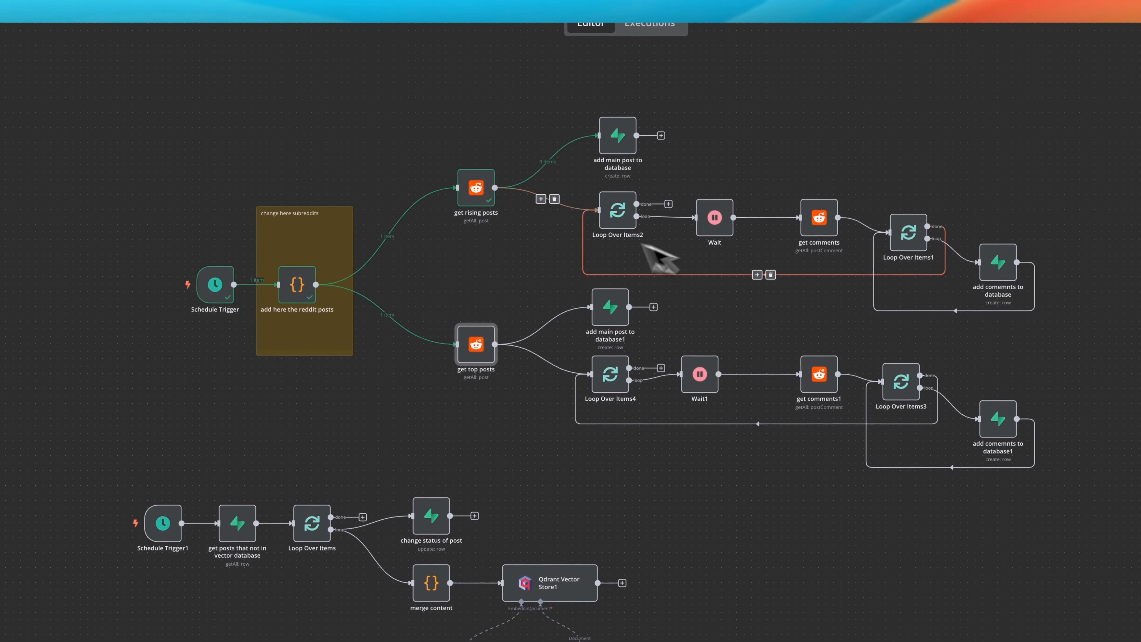
# Step: Duplicate the node chain from "Loop Over Items4" through "add comemnts to database1" below the second branch
pyautogui.moveTo(472, 324); pyautogui.dragTo(1039, 494)
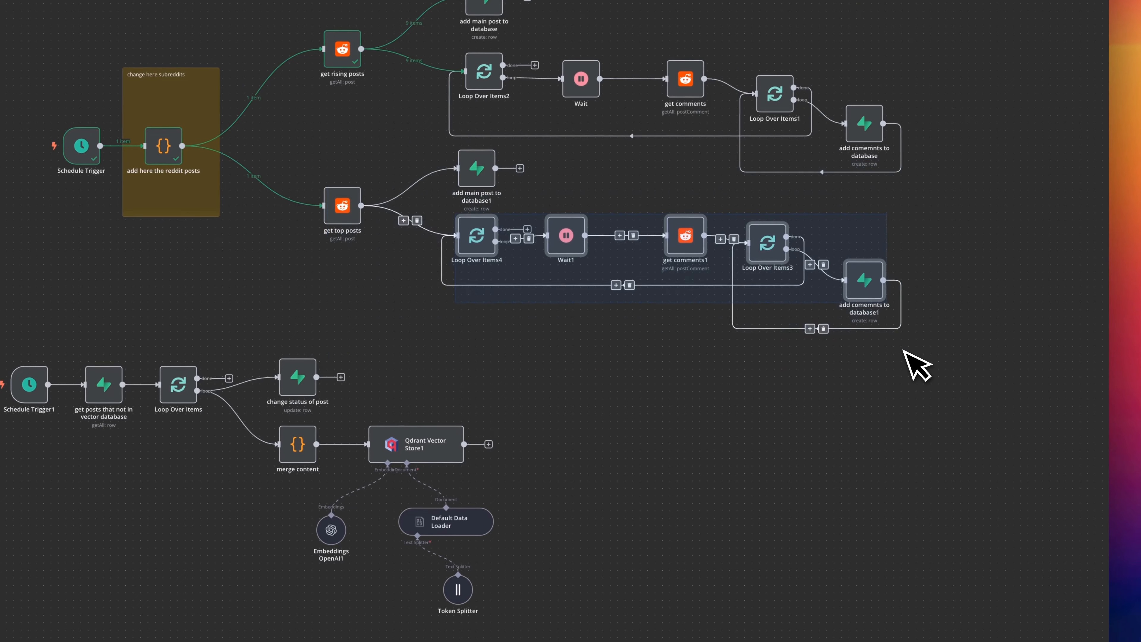
pyautogui.hotkey('ctrl', 'c')
pyautogui.hotkey('ctrl', 'v')
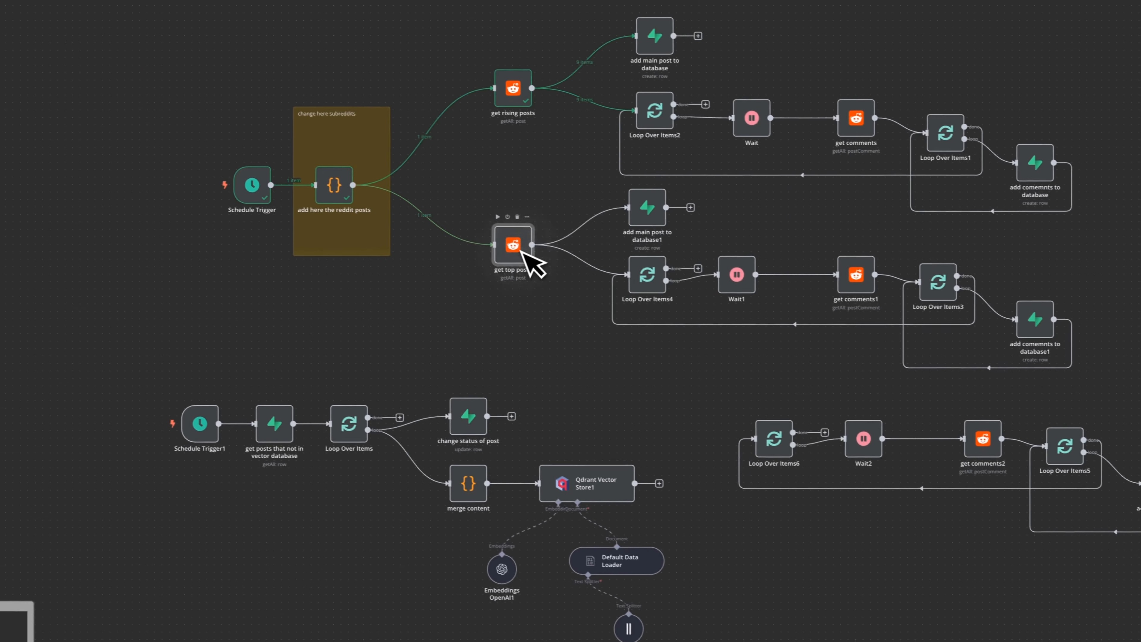
# Step: Cut the "get top posts" node from its branch and paste it in front of the copied "Loop Over Items6" chain
pyautogui.rightClick(522, 252)
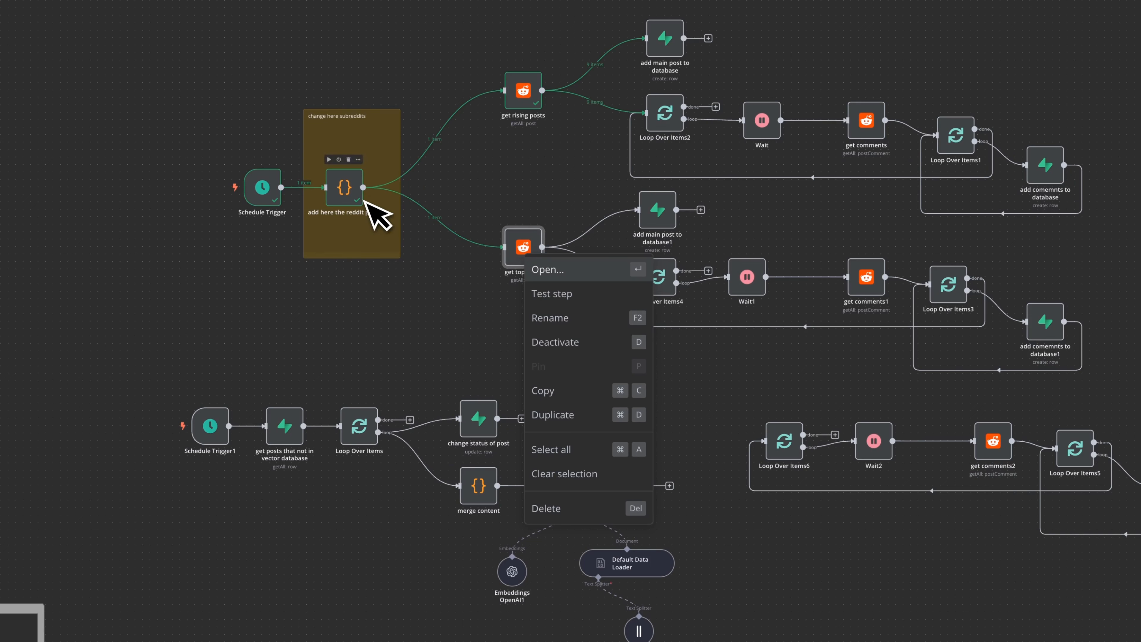
pyautogui.click(365, 192)
pyautogui.hotkey('ctrl', 'x')
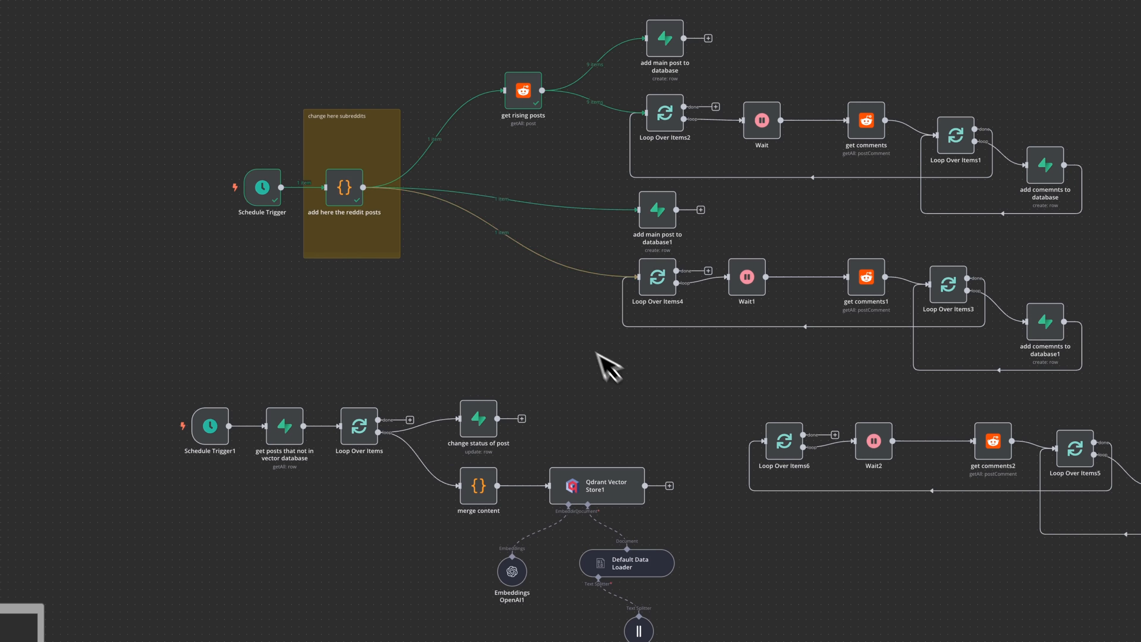
pyautogui.hotkey('ctrl', 'v')
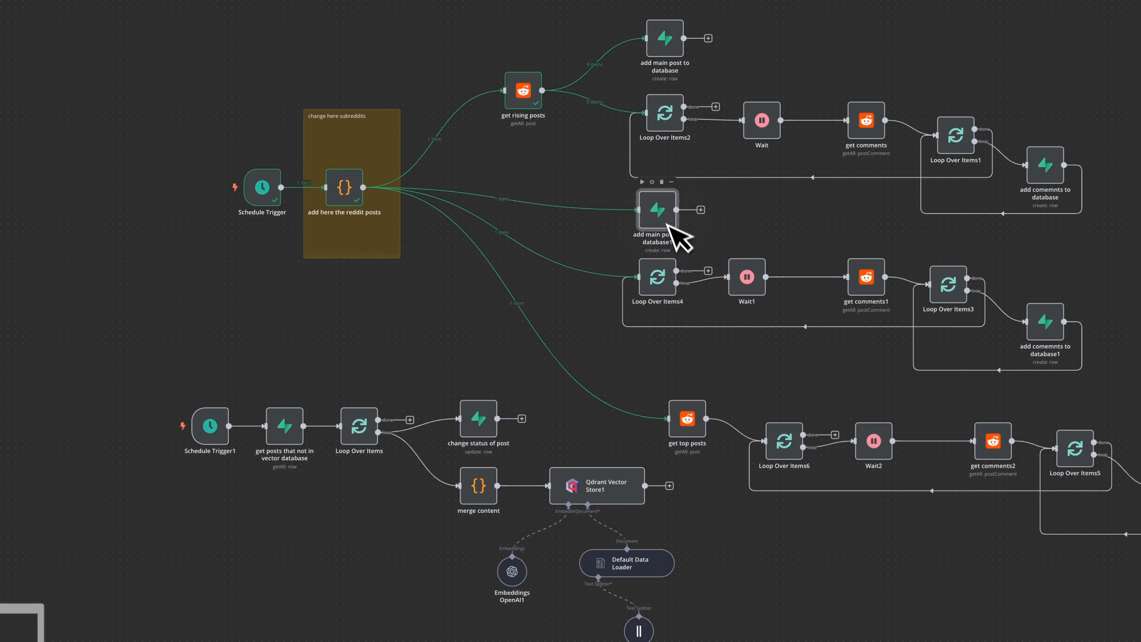
# Step: Duplicate "add main post to database1" above the moved "get top posts" node and view that Reddit node's Category filter options
pyautogui.hotkey('ctrl', 'v')
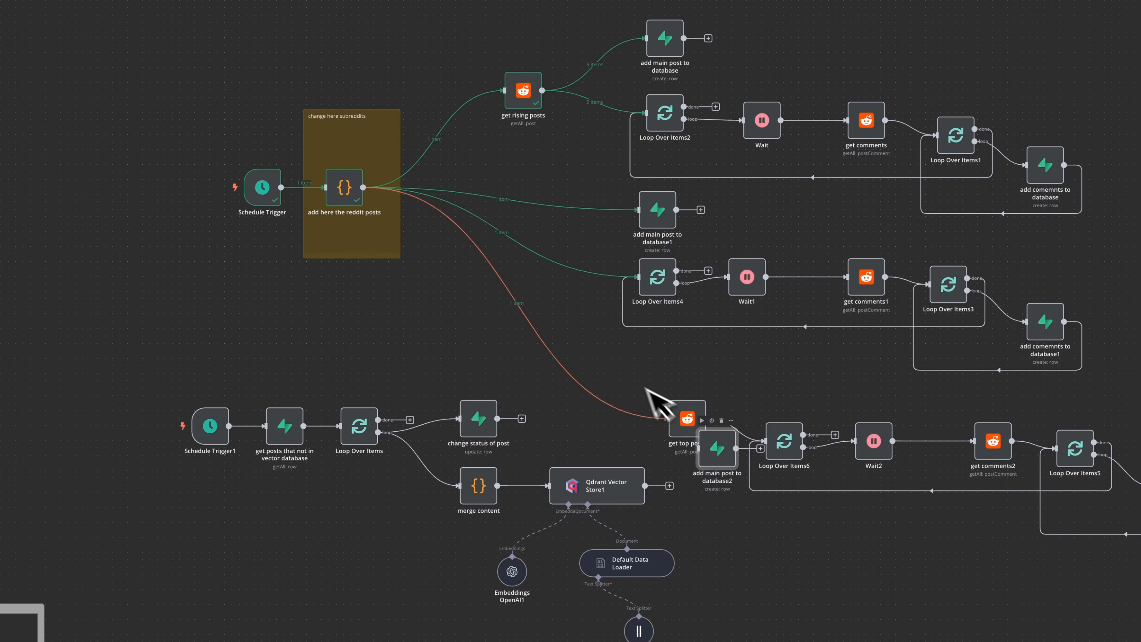
pyautogui.moveTo(707, 455); pyautogui.dragTo(654, 380)
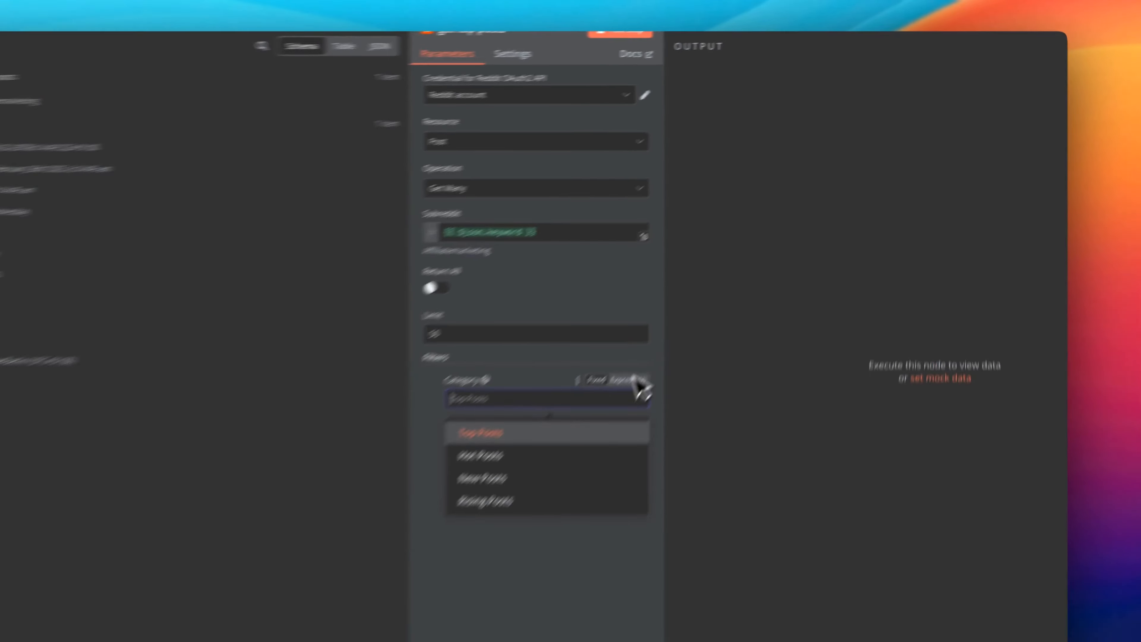
pyautogui.click(861, 180)
pyautogui.click(797, 30)
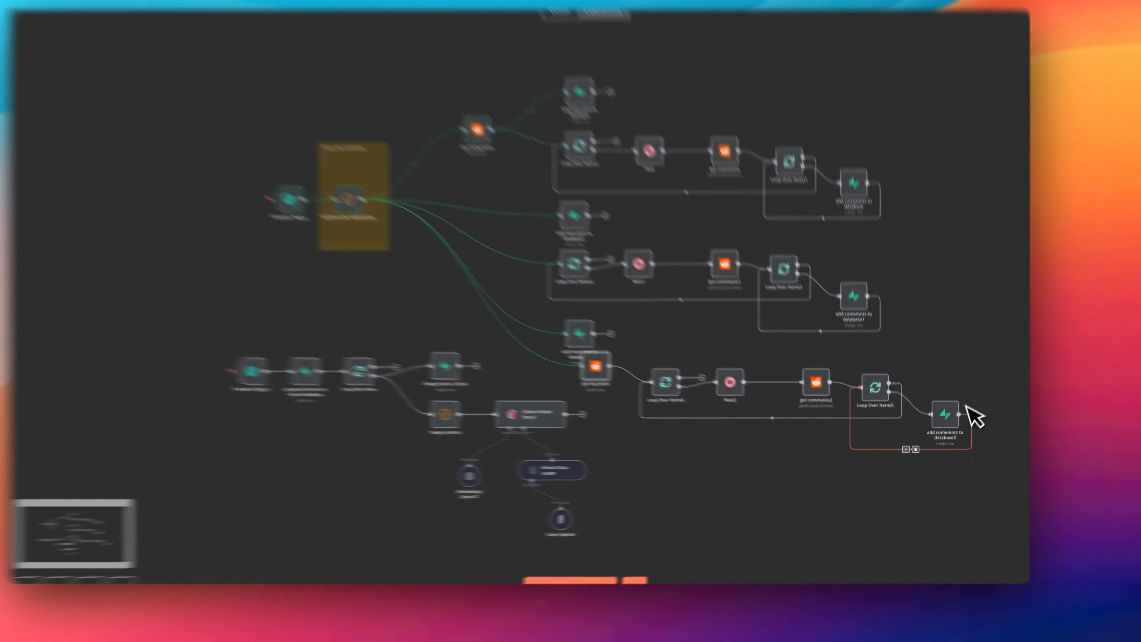
# Step: Delete the copied comment chain, the moved "get top posts" node and the duplicated "add main post to database2" node
pyautogui.press('Delete')
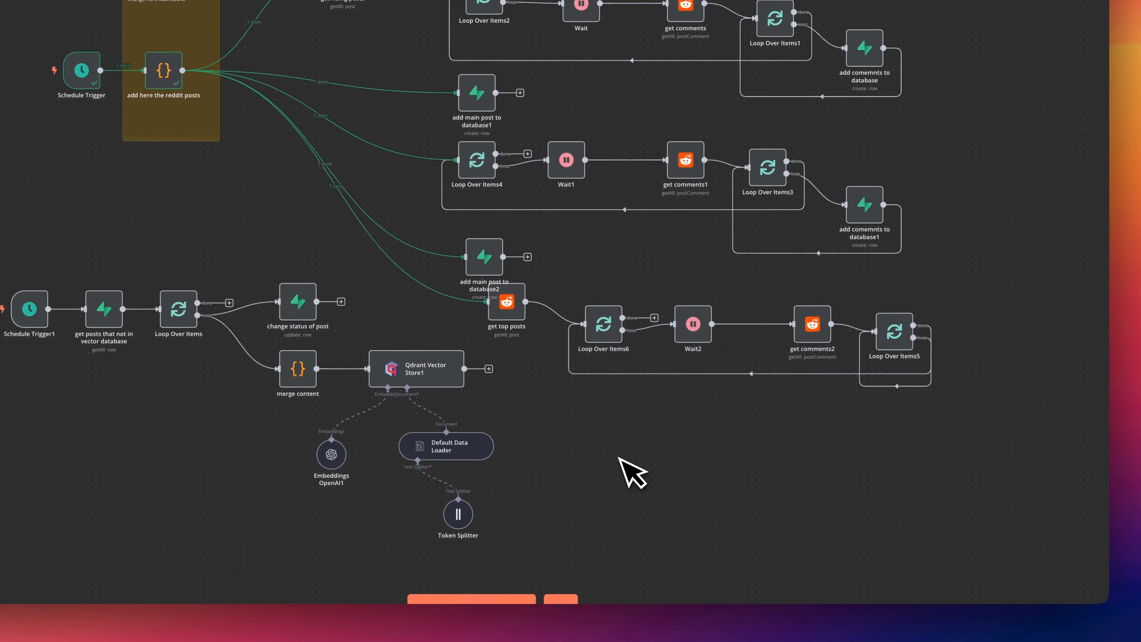
pyautogui.press('Delete')
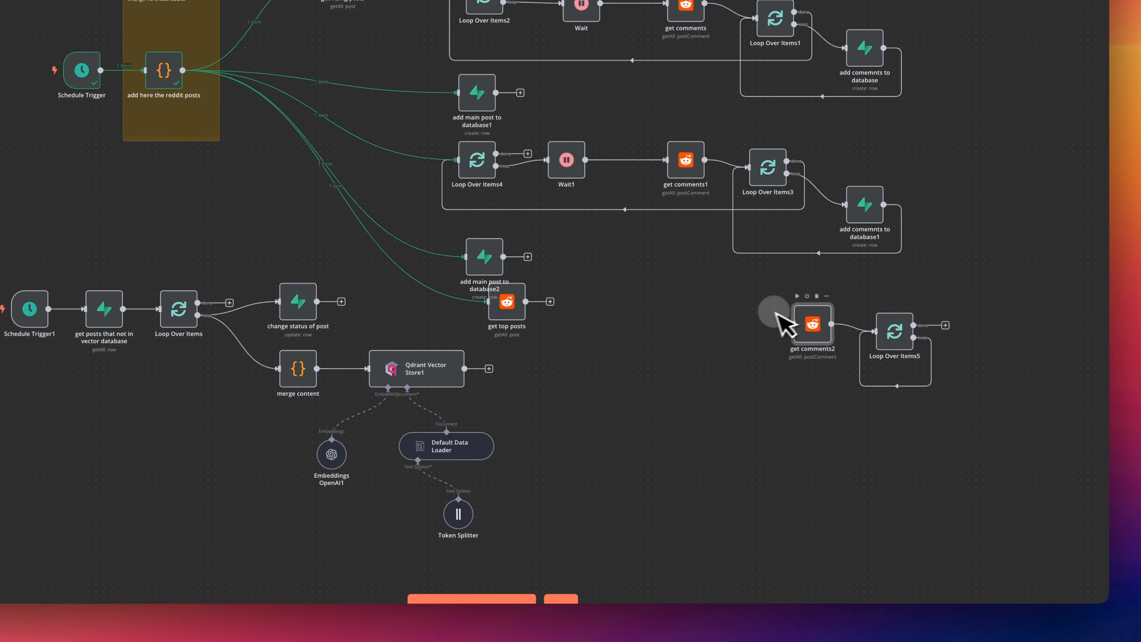
pyautogui.press('Delete')
pyautogui.press('Delete')
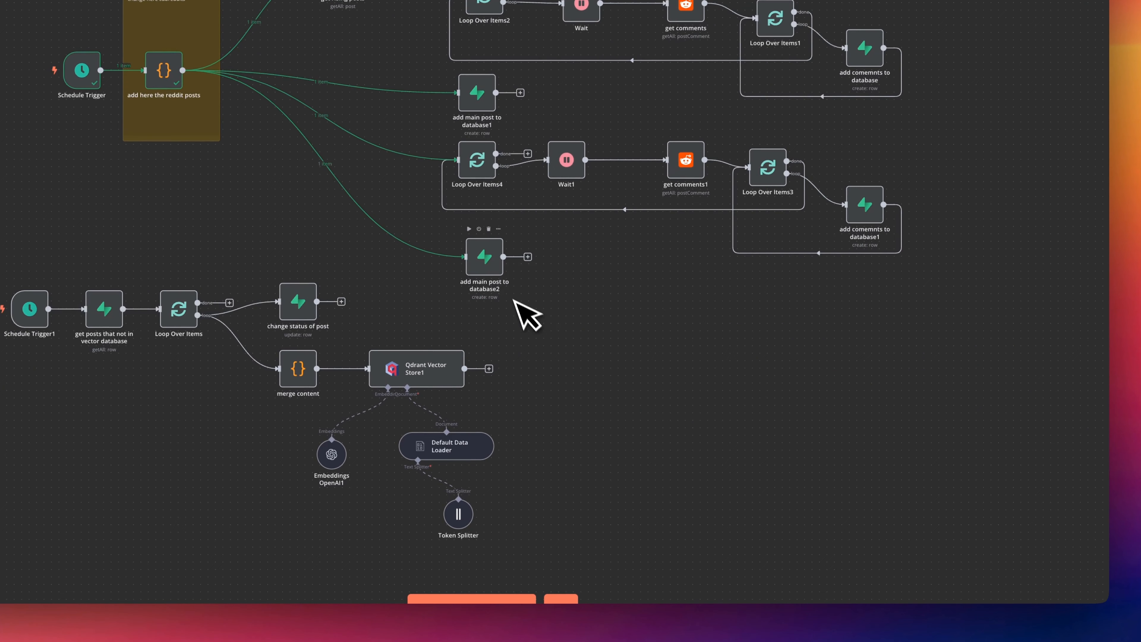
pyautogui.click(487, 268)
pyautogui.press('Delete')
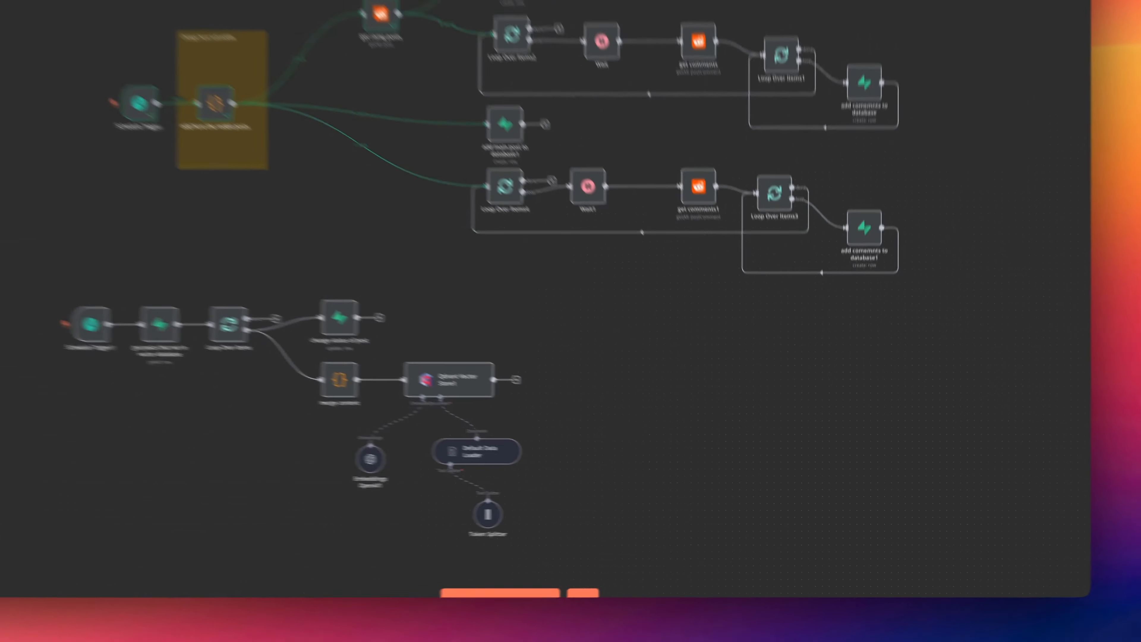
# Step: Follow the running rising posts branch, and check the settings and output error of the "add comemnts to database" node
pyautogui.hscroll(-3, 570, 321)
pyautogui.scroll(-2, 570, 321)
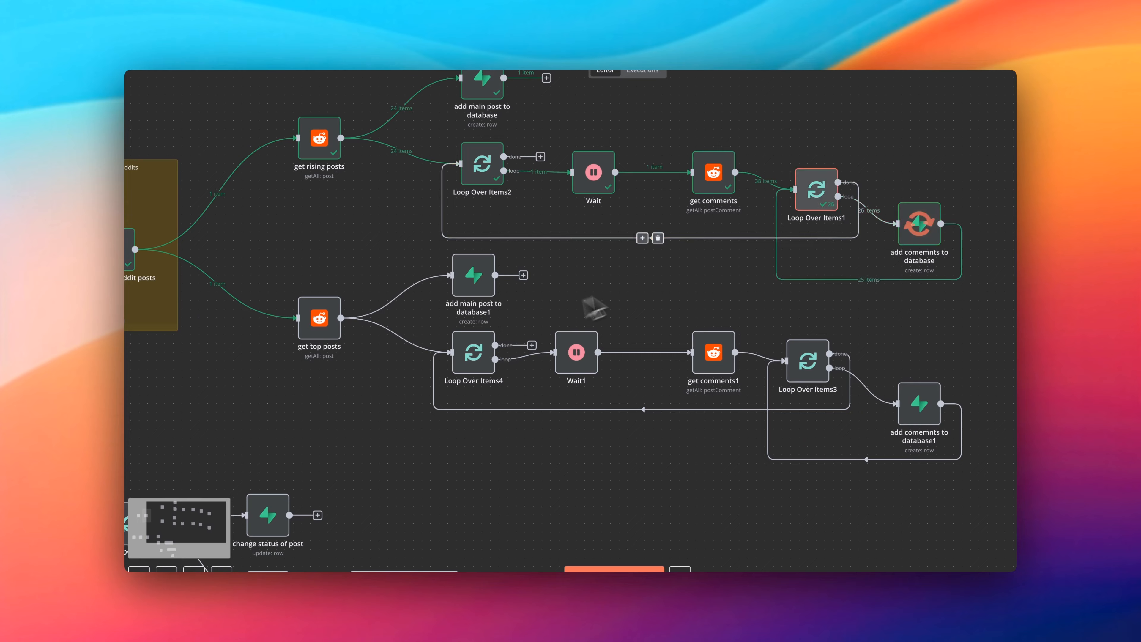
pyautogui.hscroll(2, 734, 255)
pyautogui.scroll(2, 733, 255)
pyautogui.moveTo(828, 249)
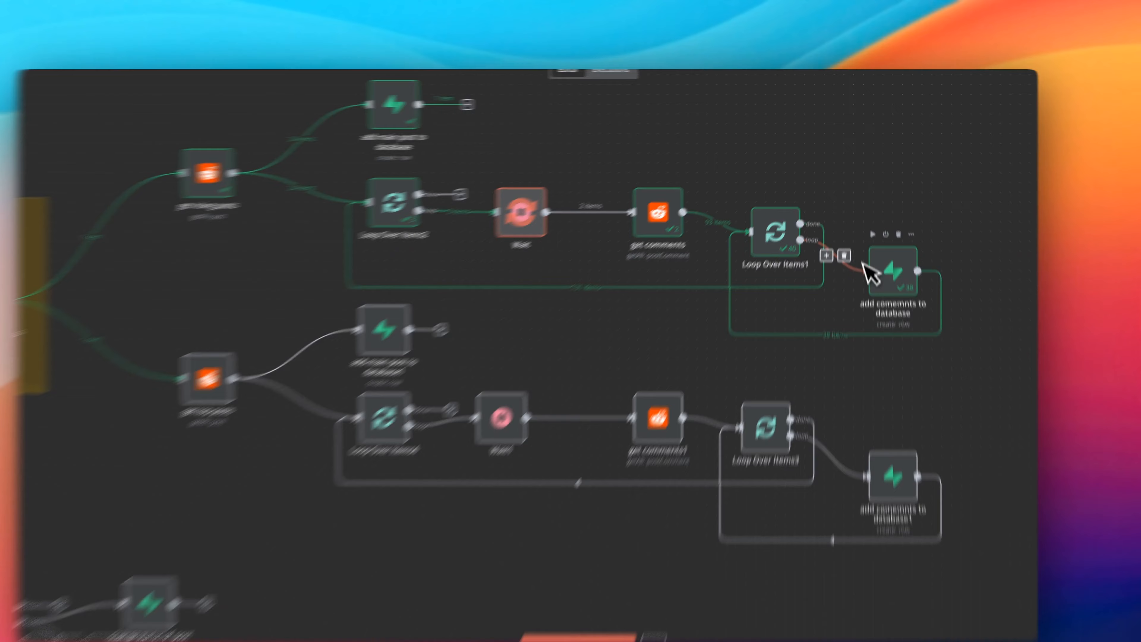
pyautogui.rightClick(893, 243)
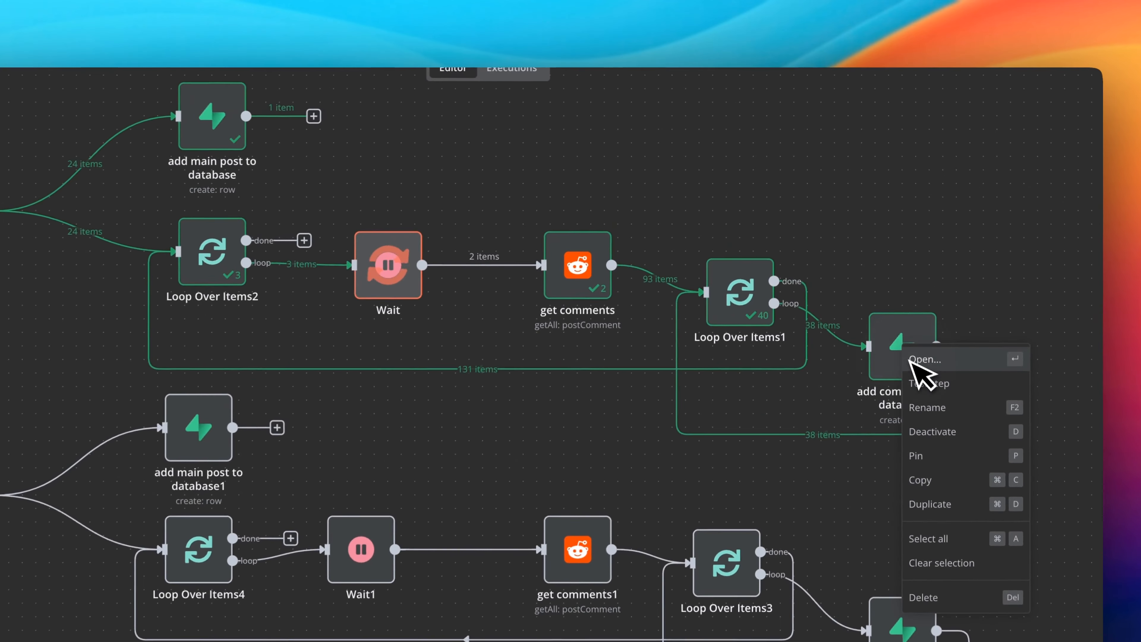
pyautogui.click(901, 255)
pyautogui.click(477, 112)
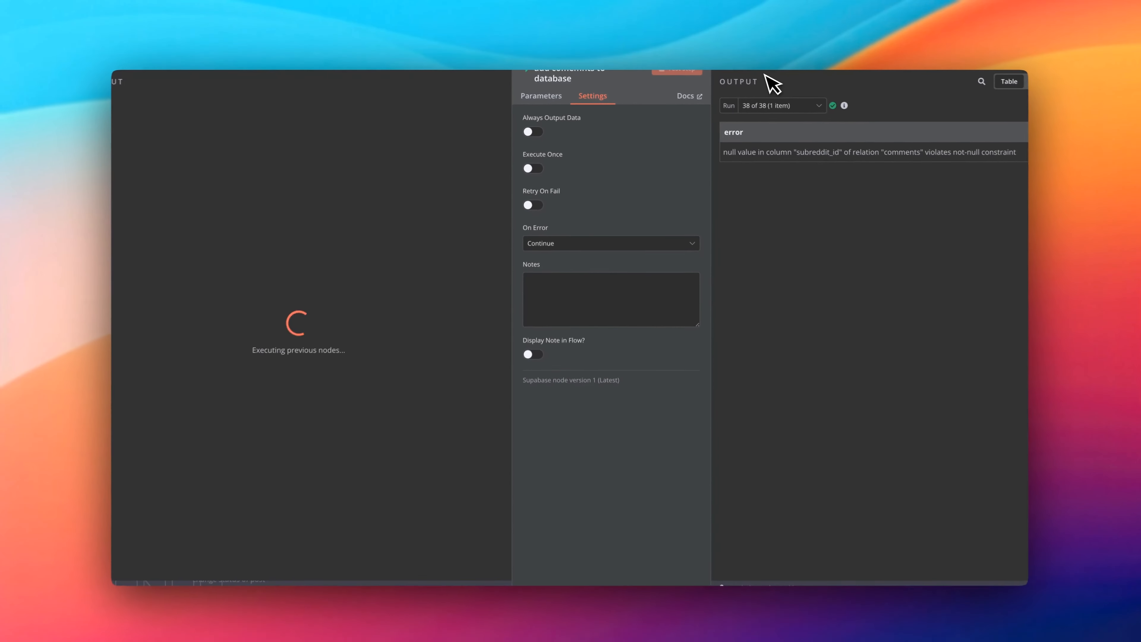
pyautogui.moveTo(724, 154); pyautogui.dragTo(1009, 154)
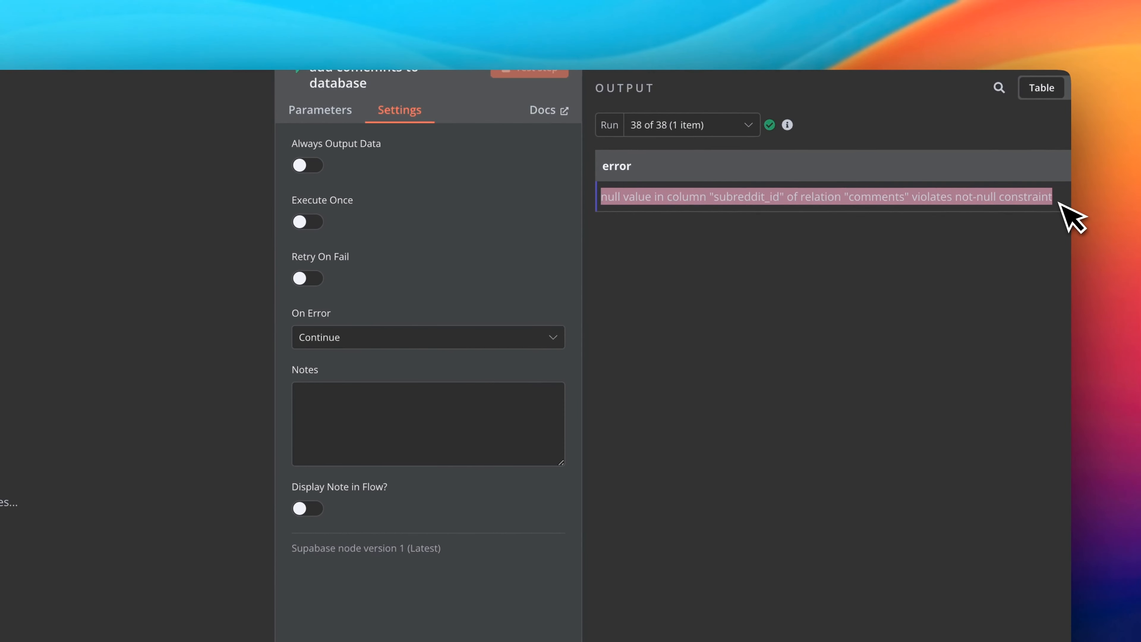
pyautogui.click(683, 36)
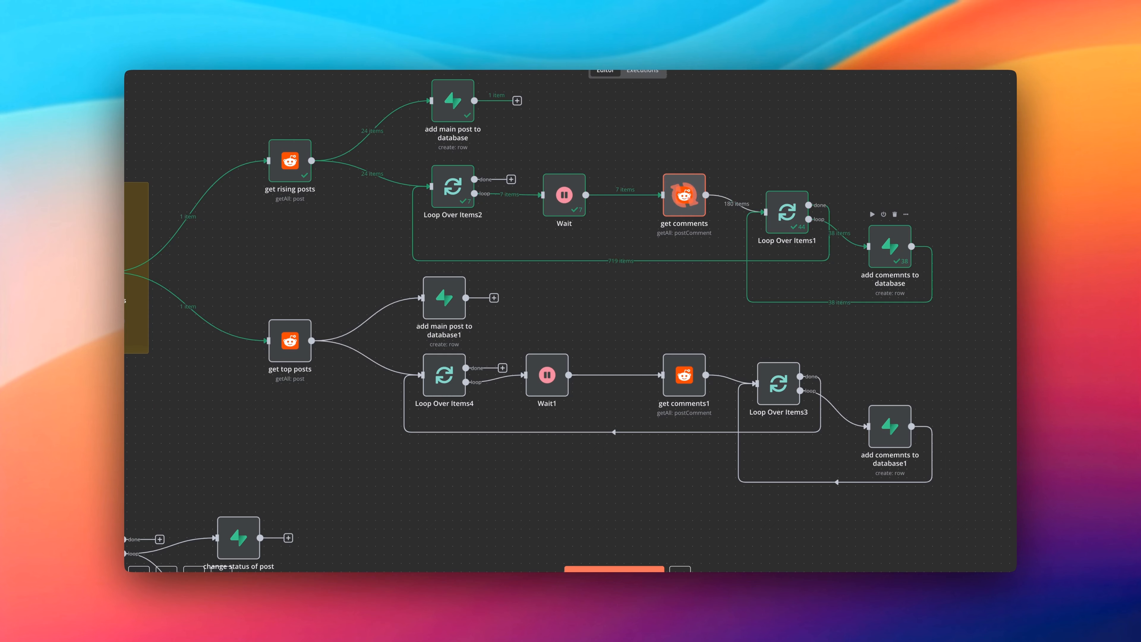
# Step: Open the "Schedule Trigger1" node of the vector store flow, check its minutes interval, and return to the canvas
pyautogui.hscroll(-9, 901, 251)
pyautogui.scroll(-5, 901, 251)
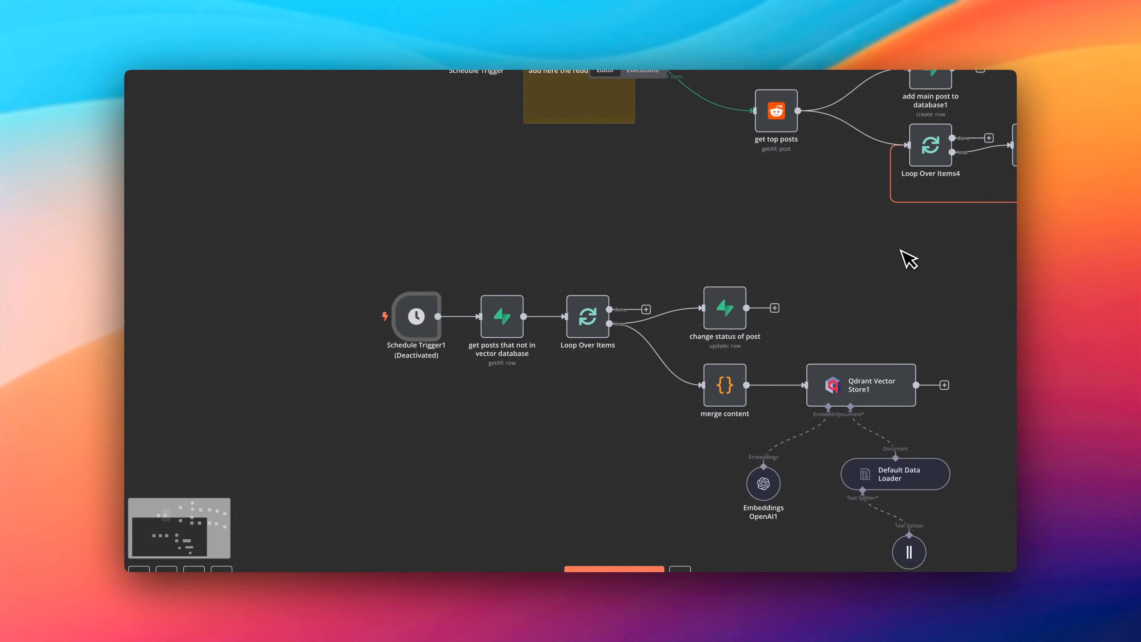
pyautogui.hscroll(2, 902, 251)
pyautogui.rightClick(329, 273)
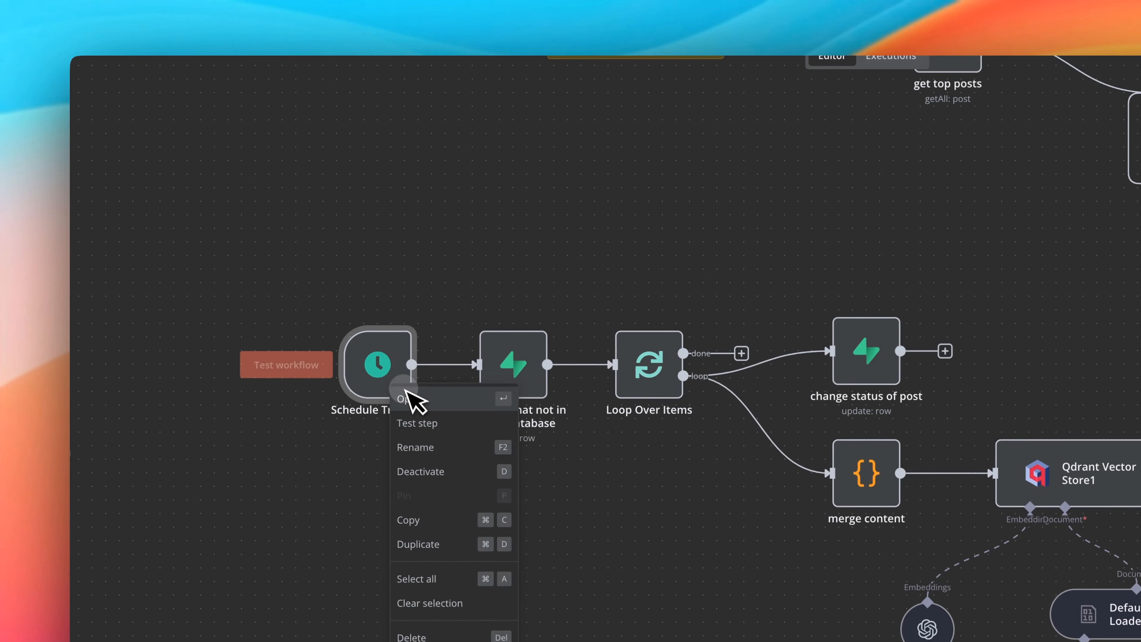
pyautogui.click(336, 283)
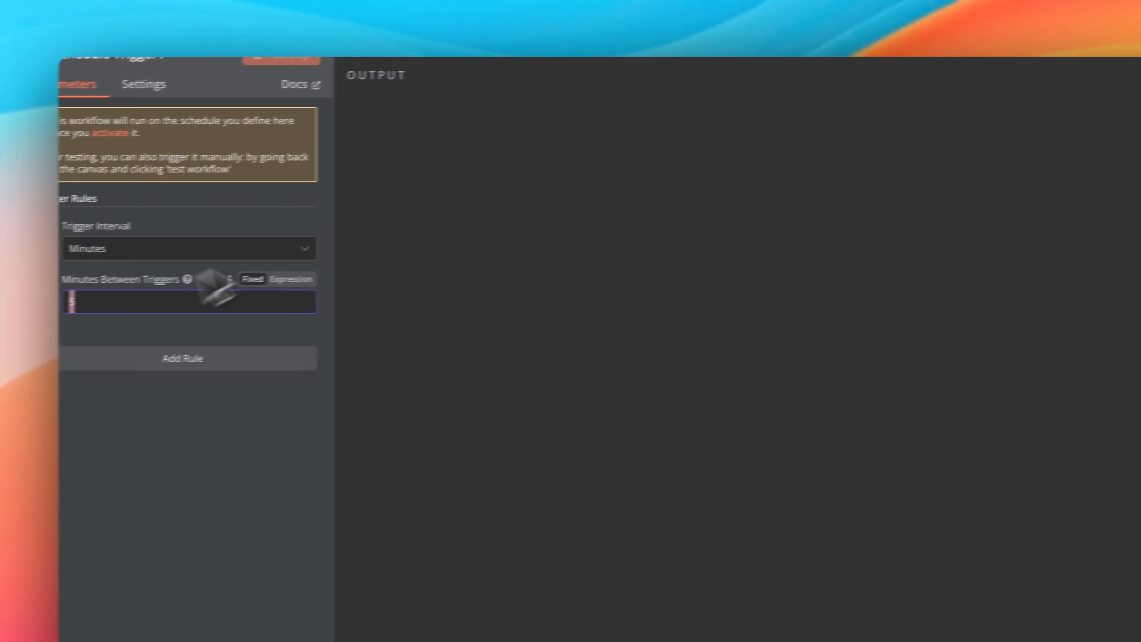
pyautogui.click(587, 53)
# Step: Examine the vector column of the stored comments in the Supabase table
pyautogui.rightClick(359, 360)
pyautogui.click(379, 368)
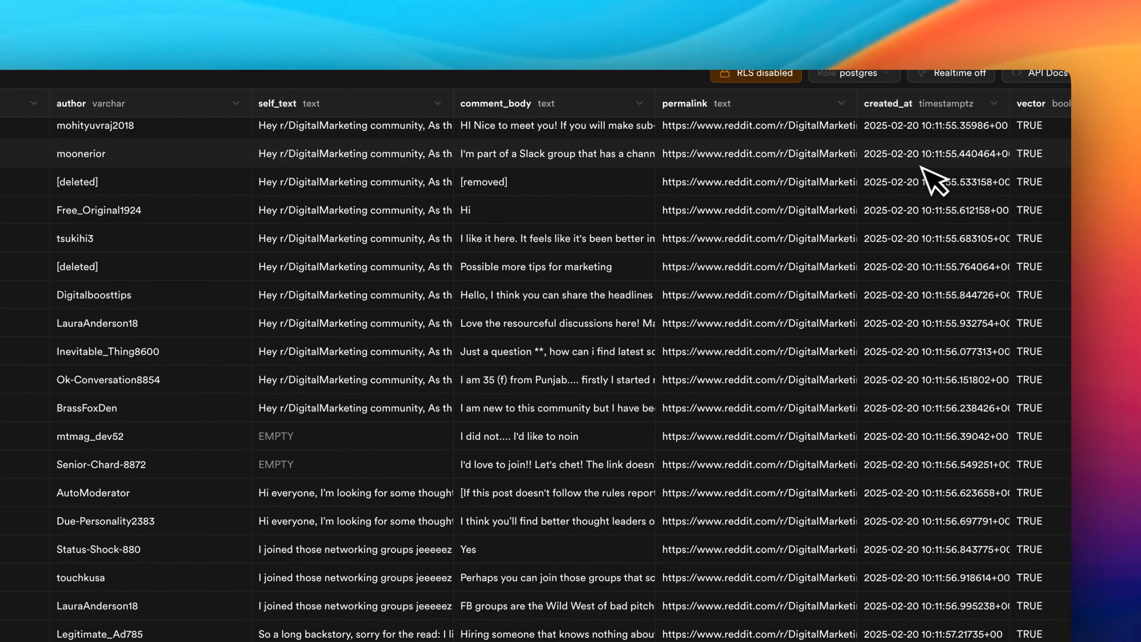
pyautogui.scroll(2, 932, 180)
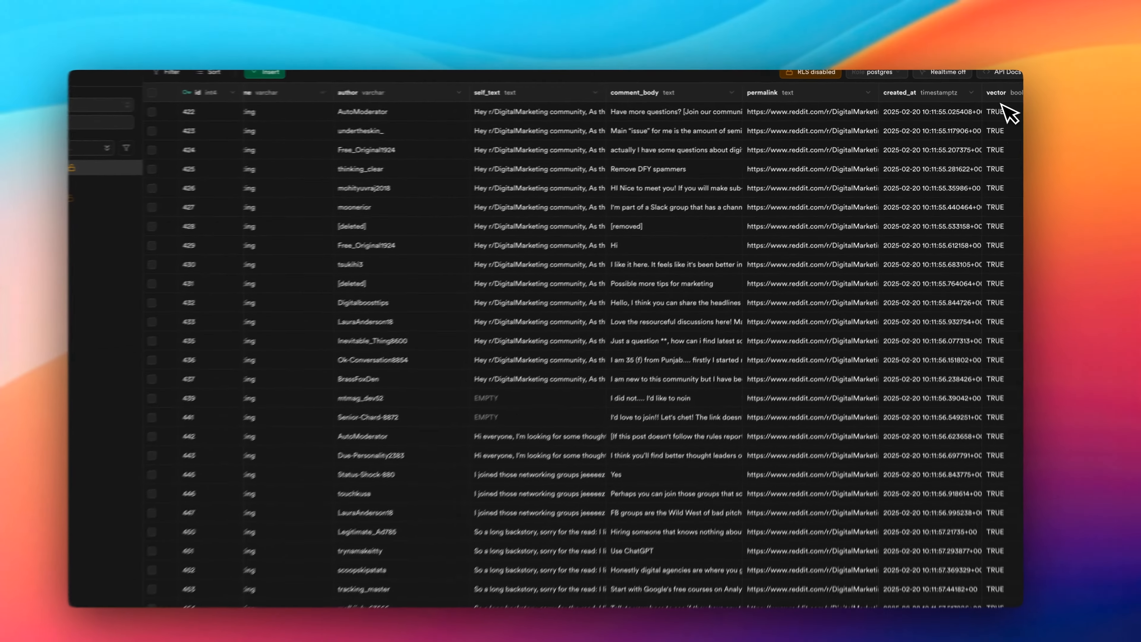
pyautogui.scroll(-5, 998, 179)
pyautogui.scroll(-3, 995, 180)
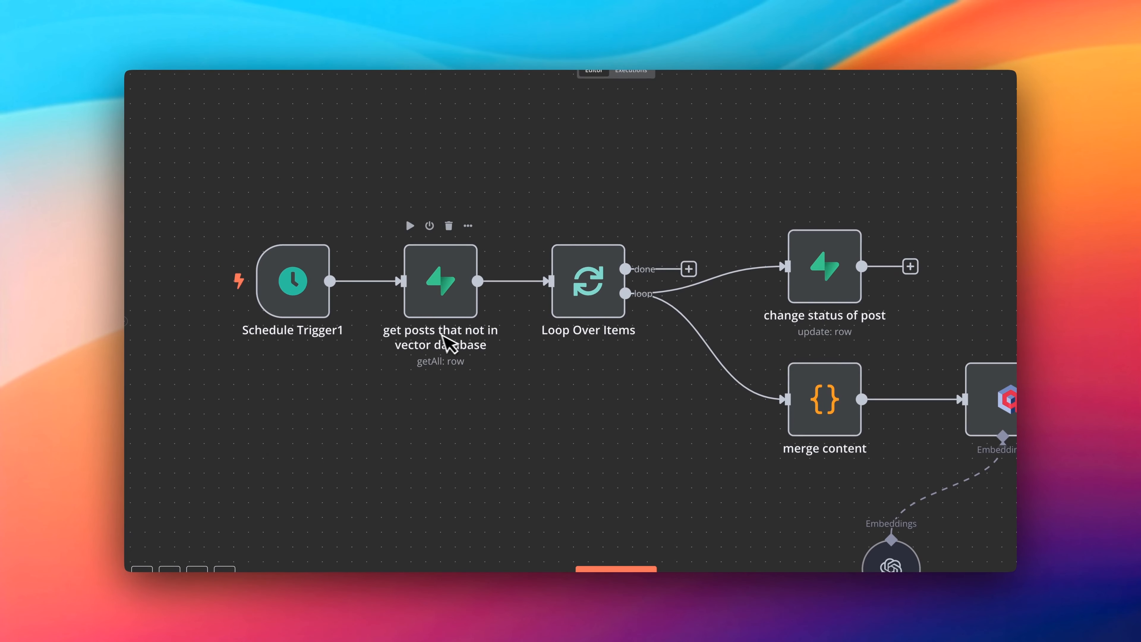
# Step: Test the "get posts that not in vector database" node in n8n
pyautogui.click(442, 284)
pyautogui.click(412, 226)
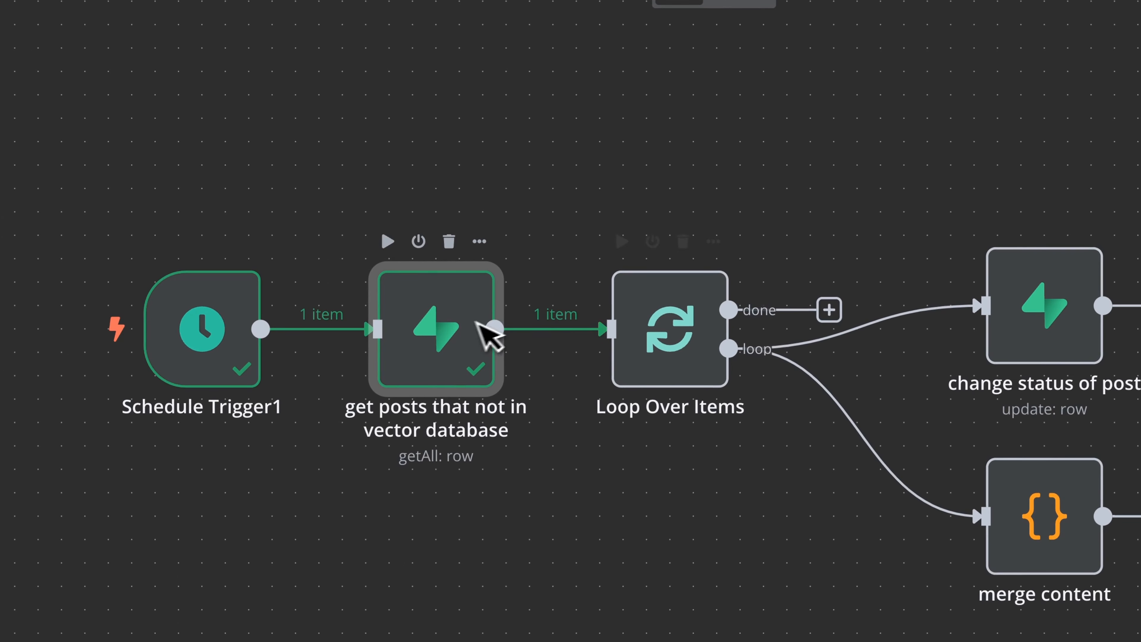
# Step: Review the table, limit and filter settings of the "get posts that not in vector database" node and return to the canvas
pyautogui.rightClick(417, 317)
pyautogui.click(531, 340)
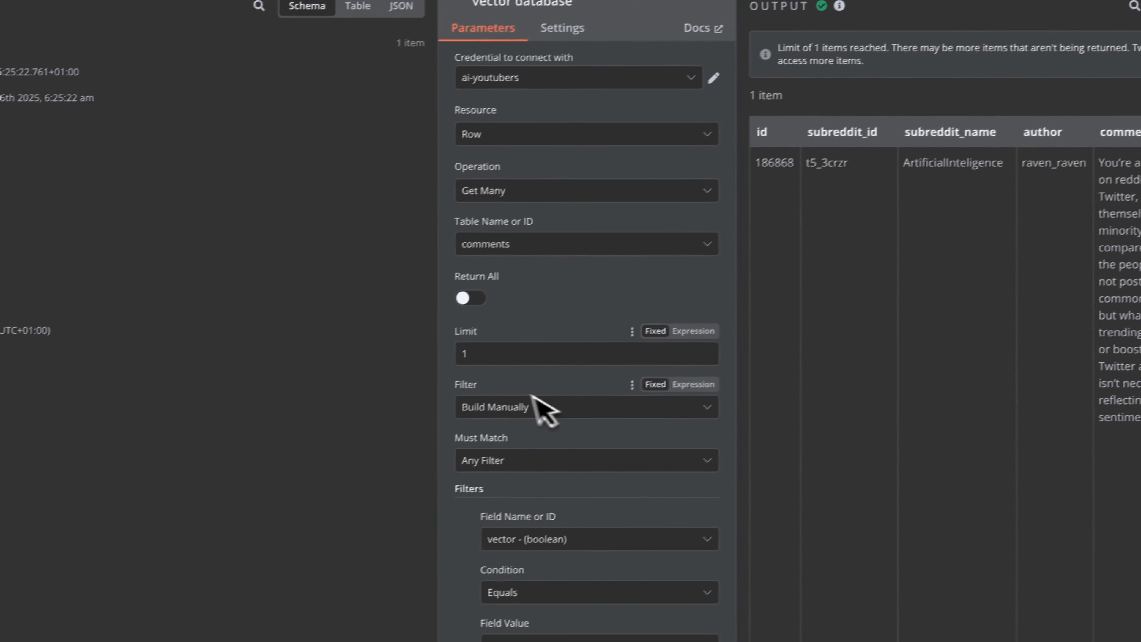
pyautogui.click(474, 365)
pyautogui.moveTo(472, 366); pyautogui.dragTo(421, 360)
pyautogui.click(743, 68)
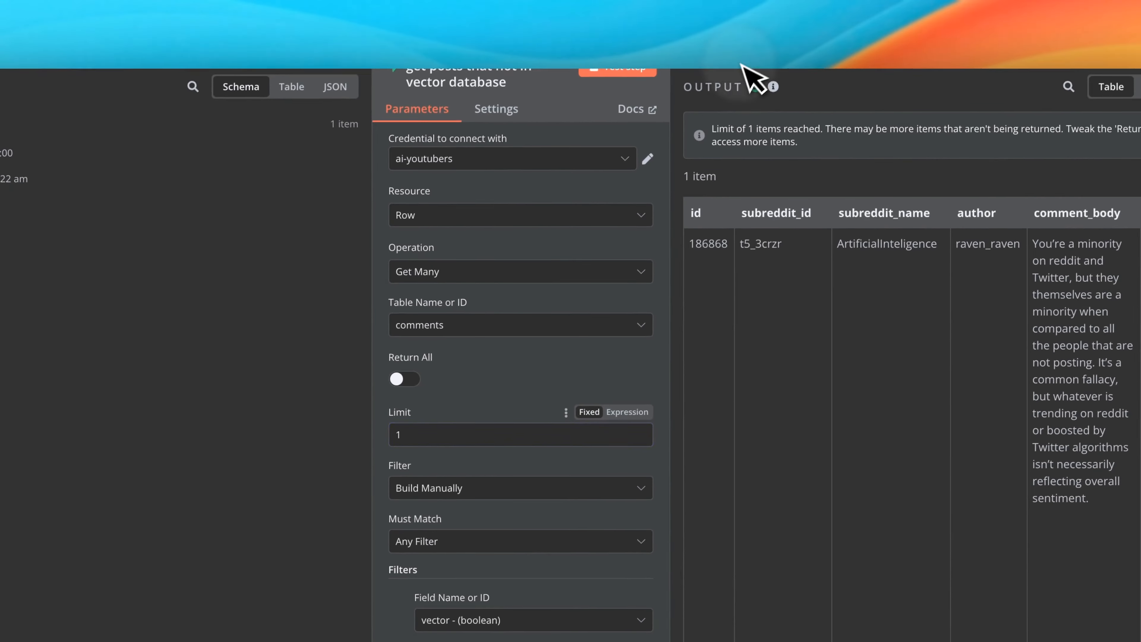
pyautogui.click(535, 335)
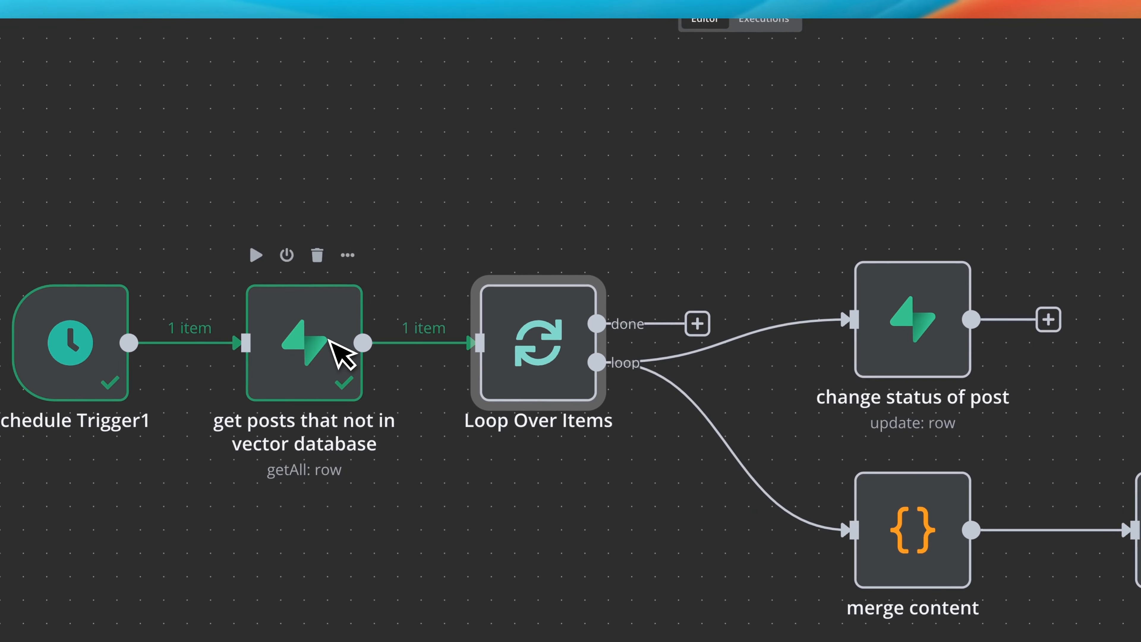
pyautogui.click(345, 362)
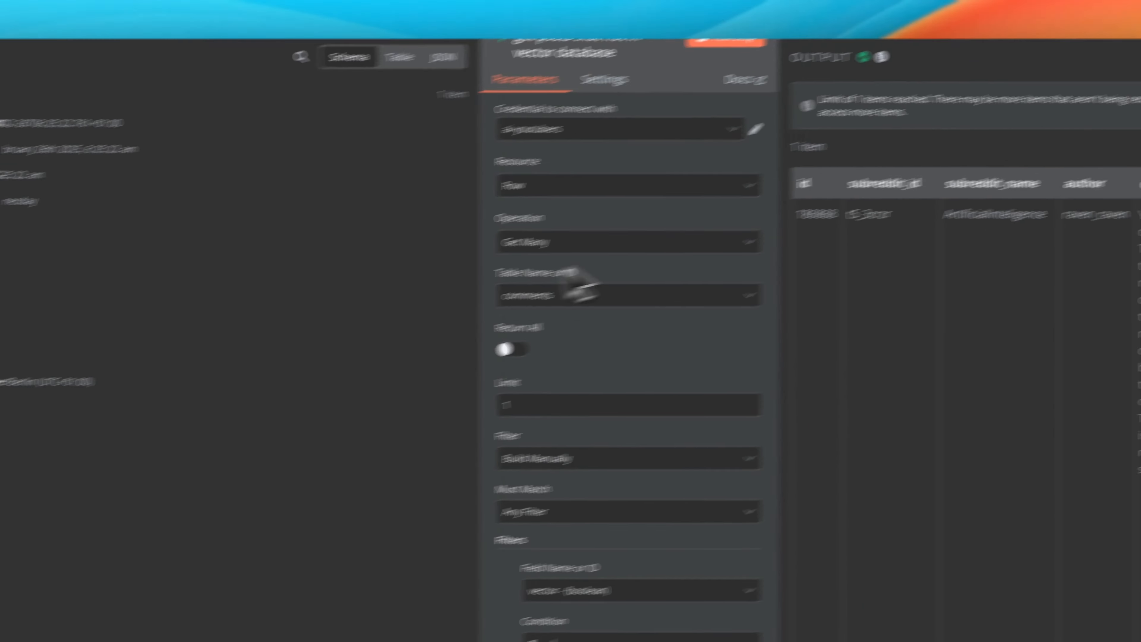
pyautogui.click(841, 84)
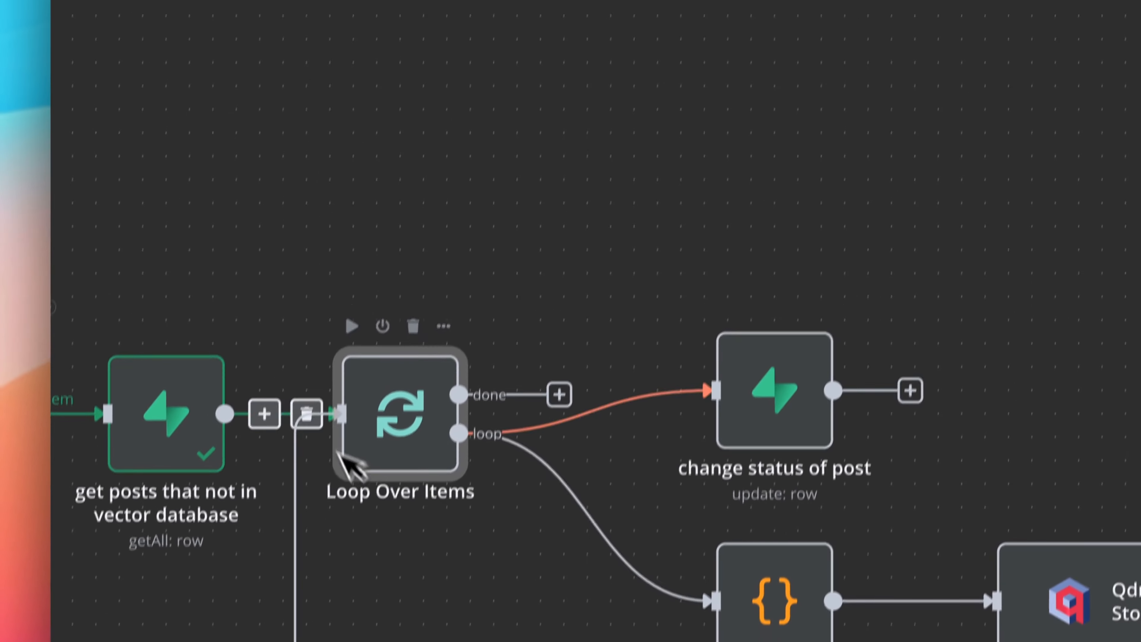
# Step: Test the "Loop Over Items" node and check the select conditions and fields to send in the "change status of post" node
pyautogui.scroll(-5, 314, 377)
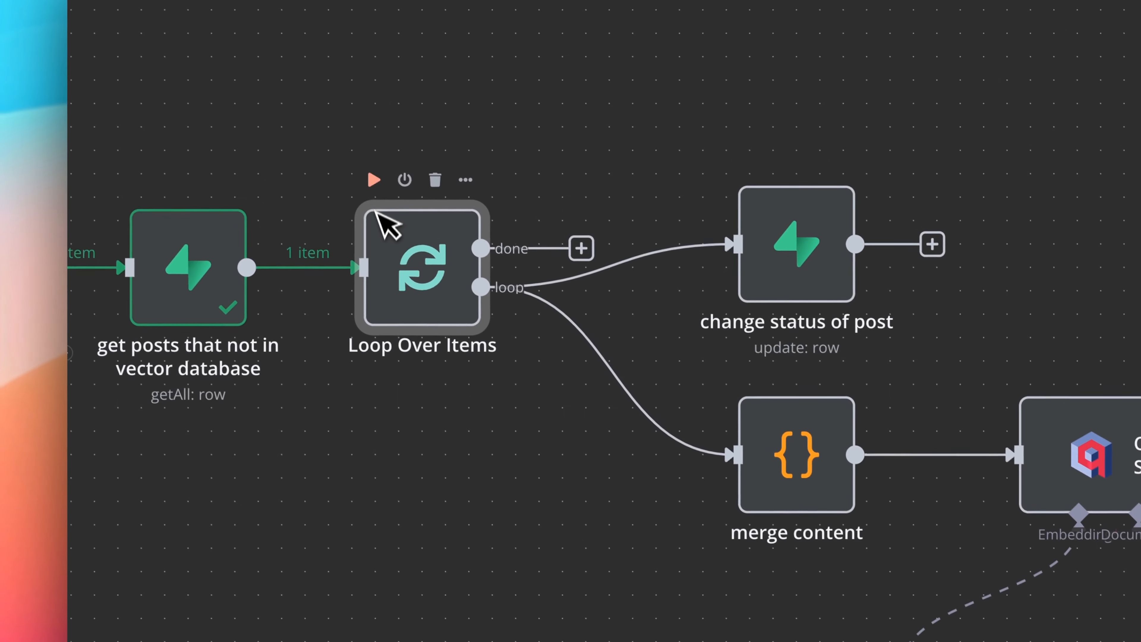
pyautogui.click(318, 211)
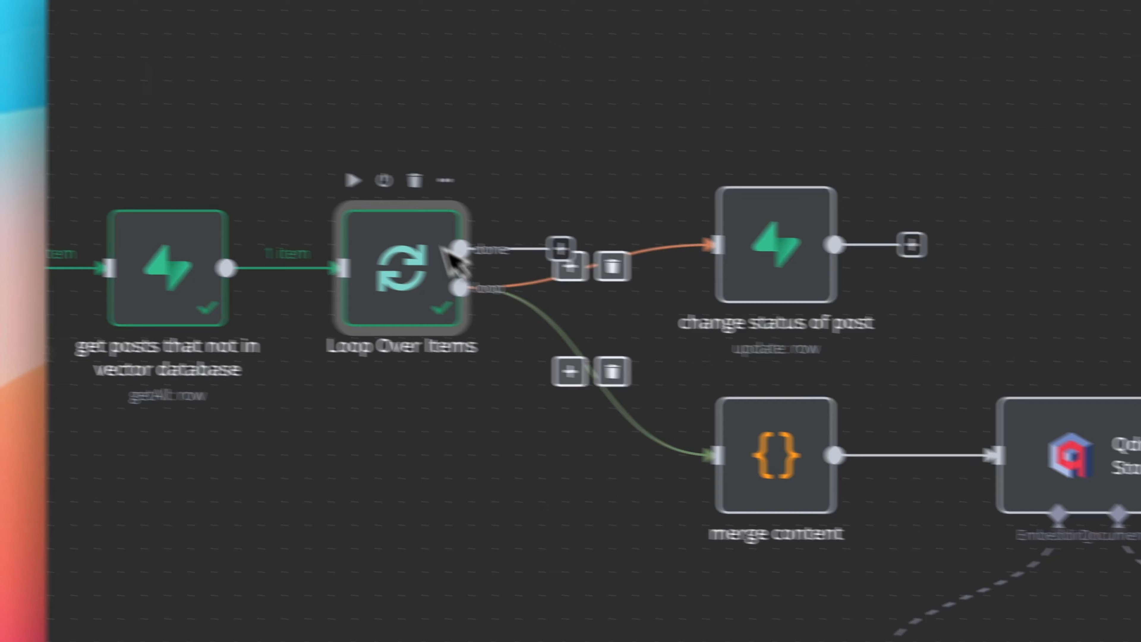
pyautogui.rightClick(782, 243)
pyautogui.click(804, 250)
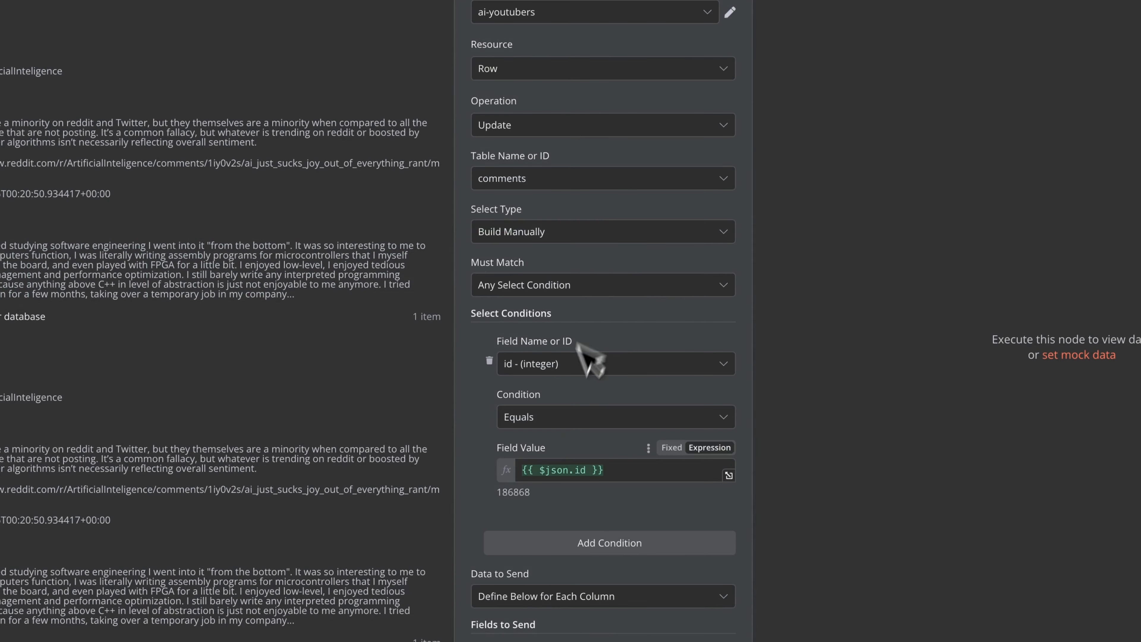
pyautogui.scroll(-2, 557, 436)
pyautogui.moveTo(534, 640); pyautogui.dragTo(492, 641)
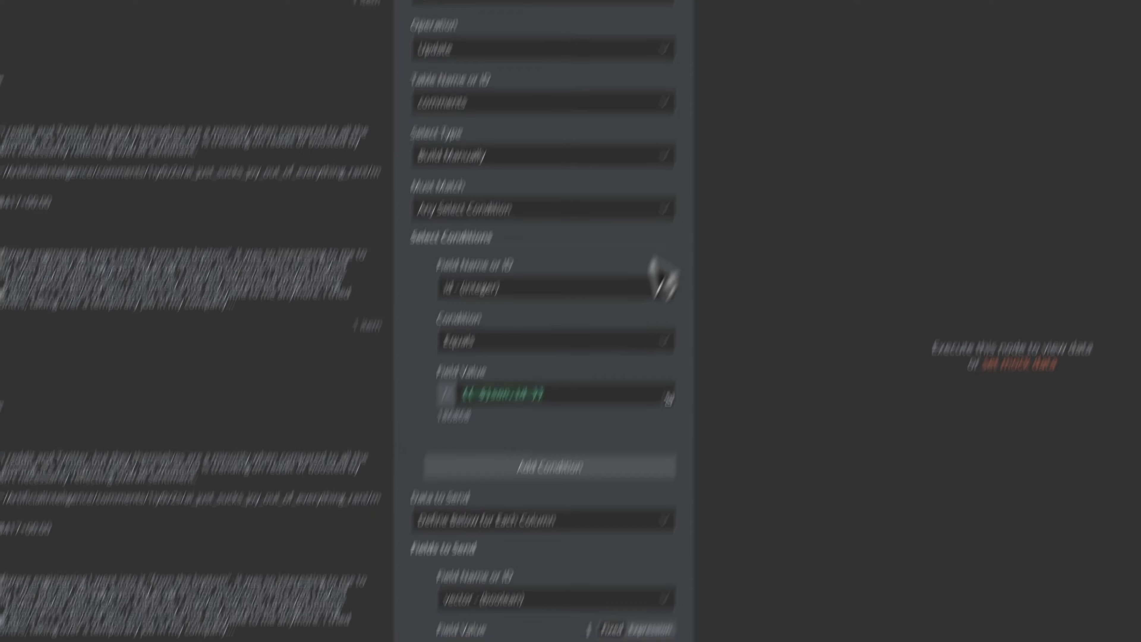
pyautogui.click(724, 24)
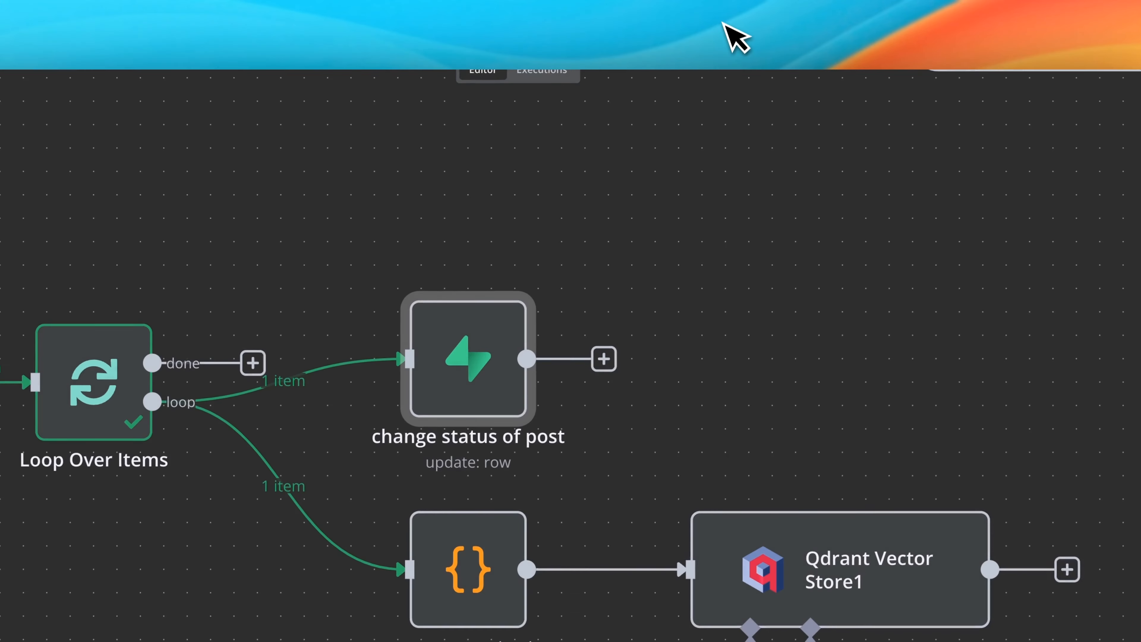
# Step: Open the "merge content" code node and test it
pyautogui.scroll(-3, 579, 359)
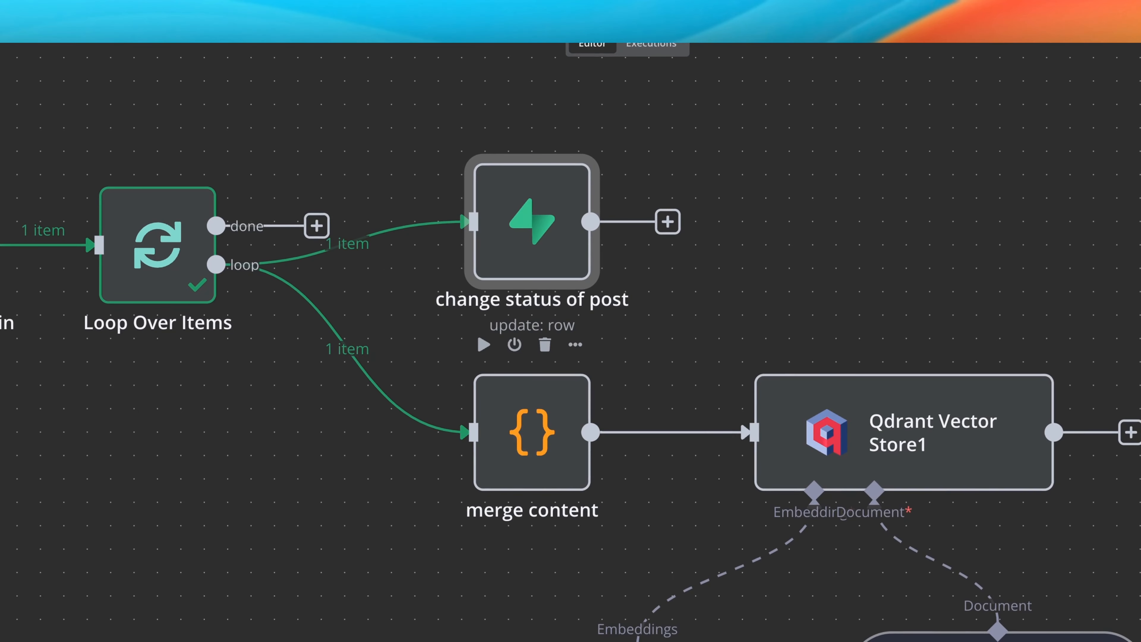
pyautogui.rightClick(526, 442)
pyautogui.click(544, 436)
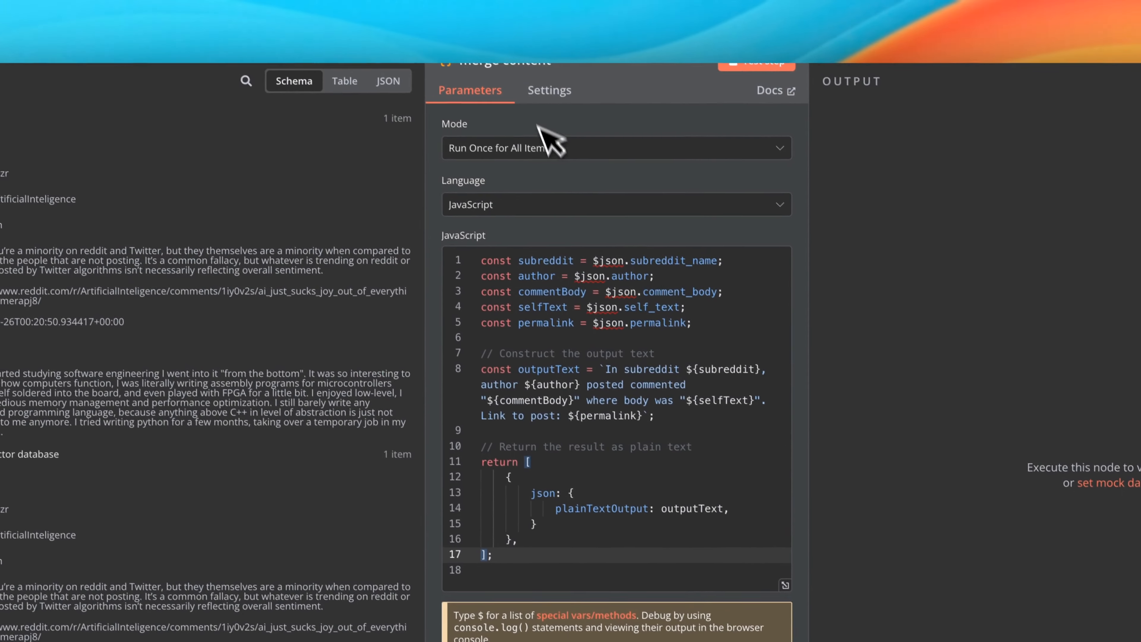
pyautogui.click(756, 68)
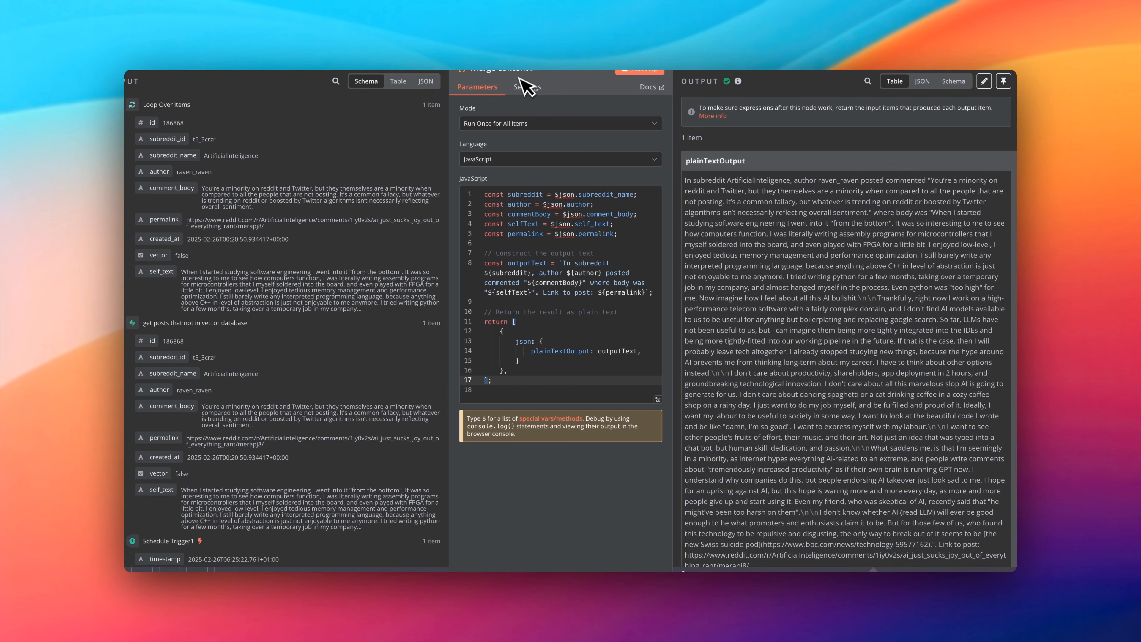
# Step: Examine the subreddit, author, commentBody, selfText and permalink constants in the "merge content" code and compare them with the plainTextOutput result
pyautogui.moveTo(508, 197); pyautogui.dragTo(542, 197)
pyautogui.click(508, 207)
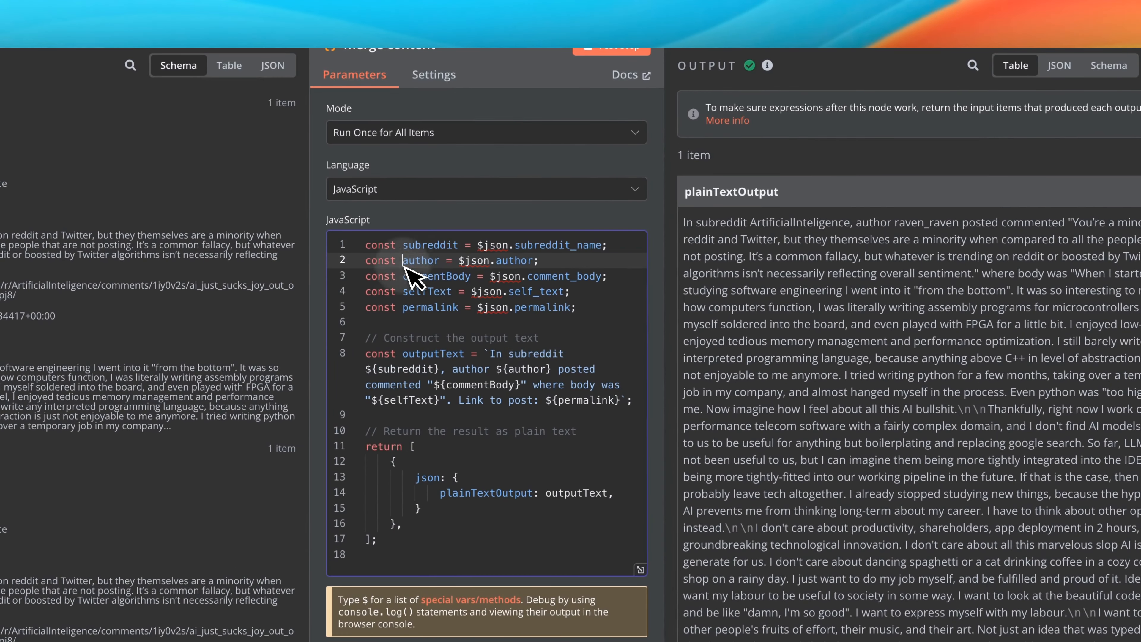
pyautogui.click(405, 276)
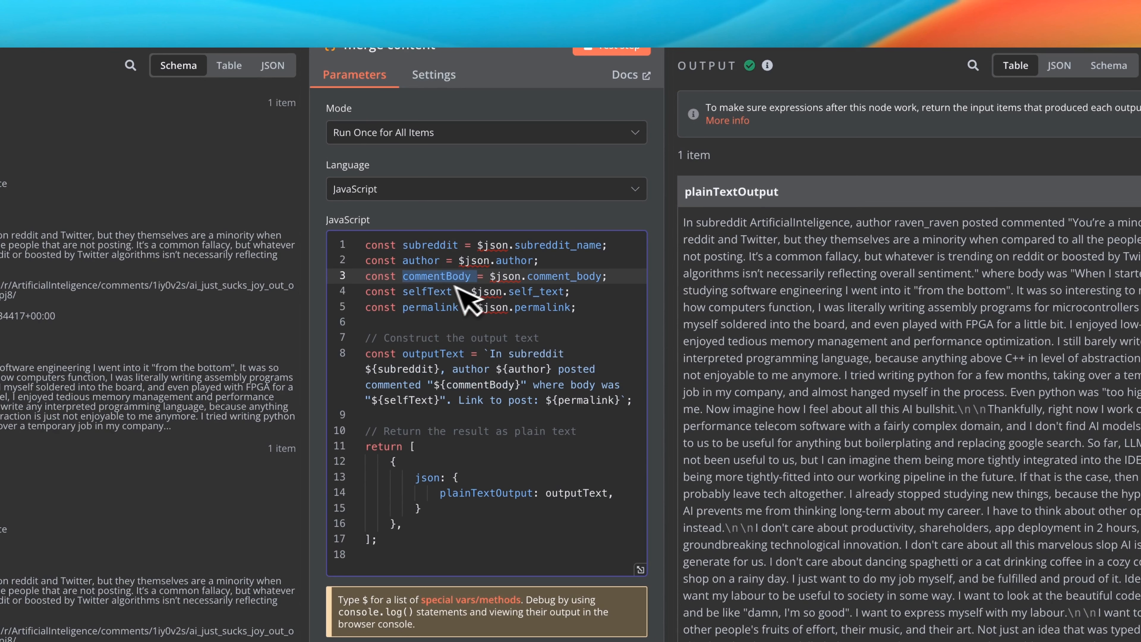
pyautogui.click(407, 292)
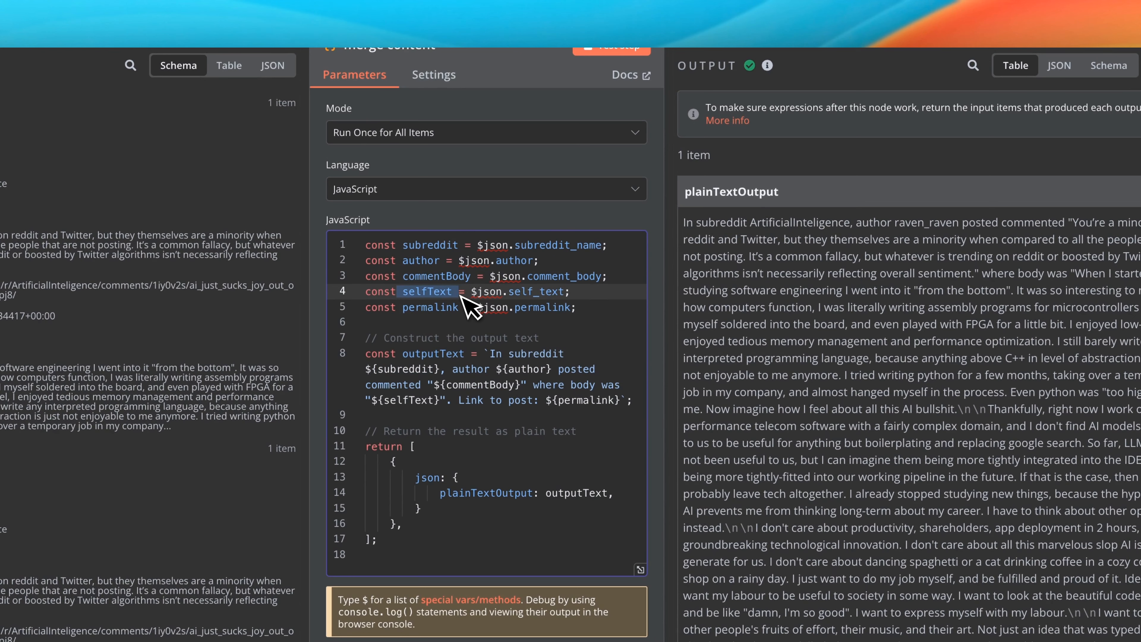
pyautogui.moveTo(459, 307); pyautogui.dragTo(421, 307)
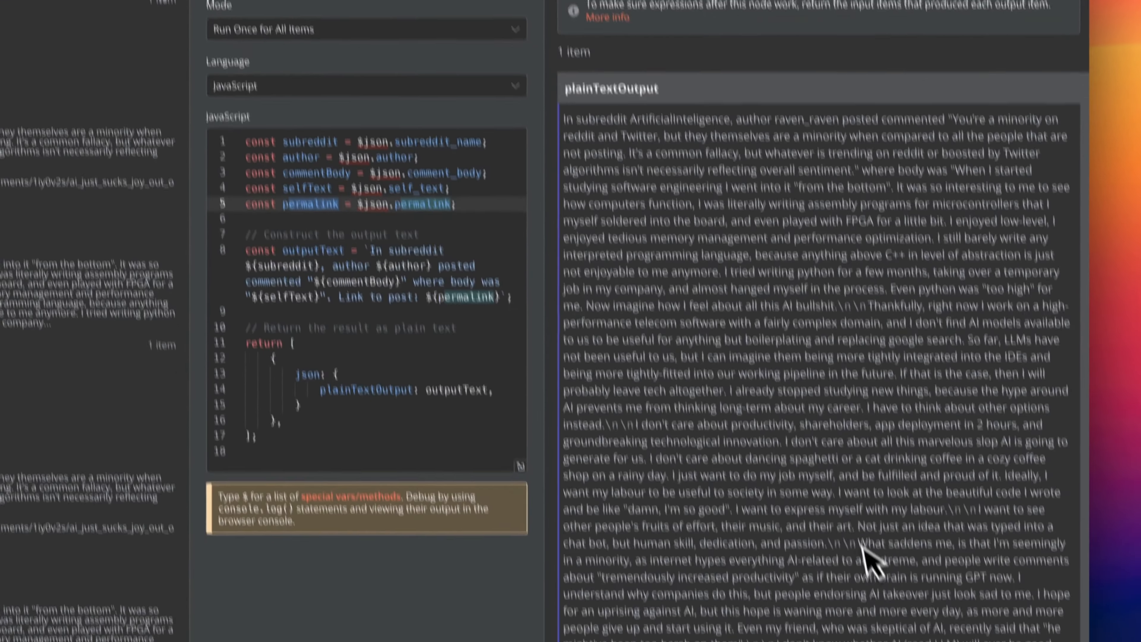
pyautogui.scroll(-1, 870, 570)
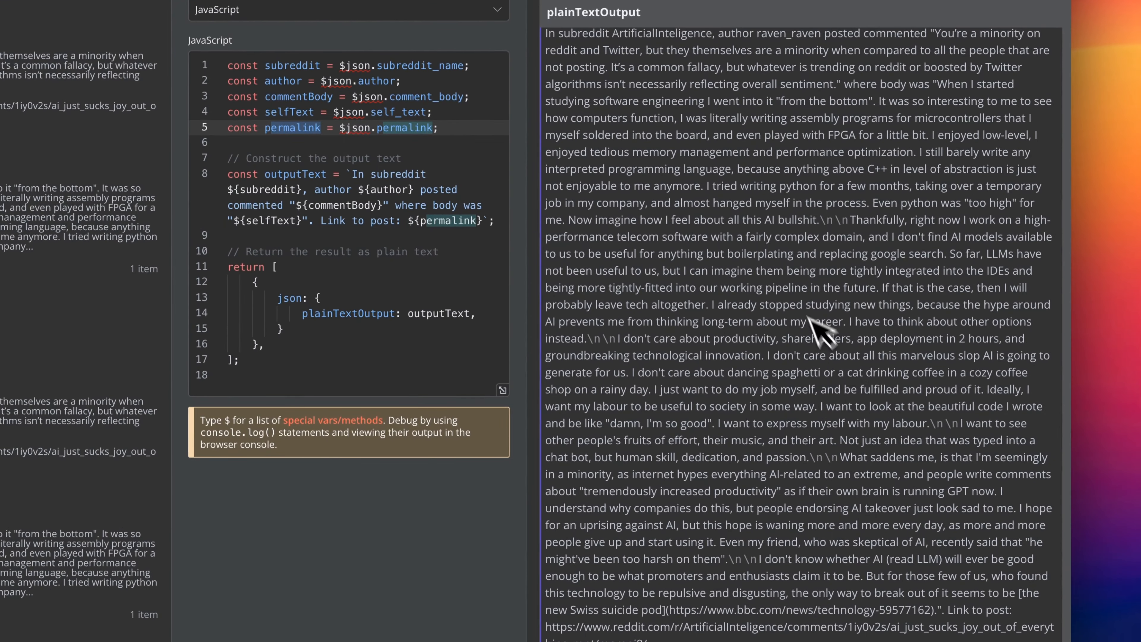
pyautogui.scroll(1, 808, 316)
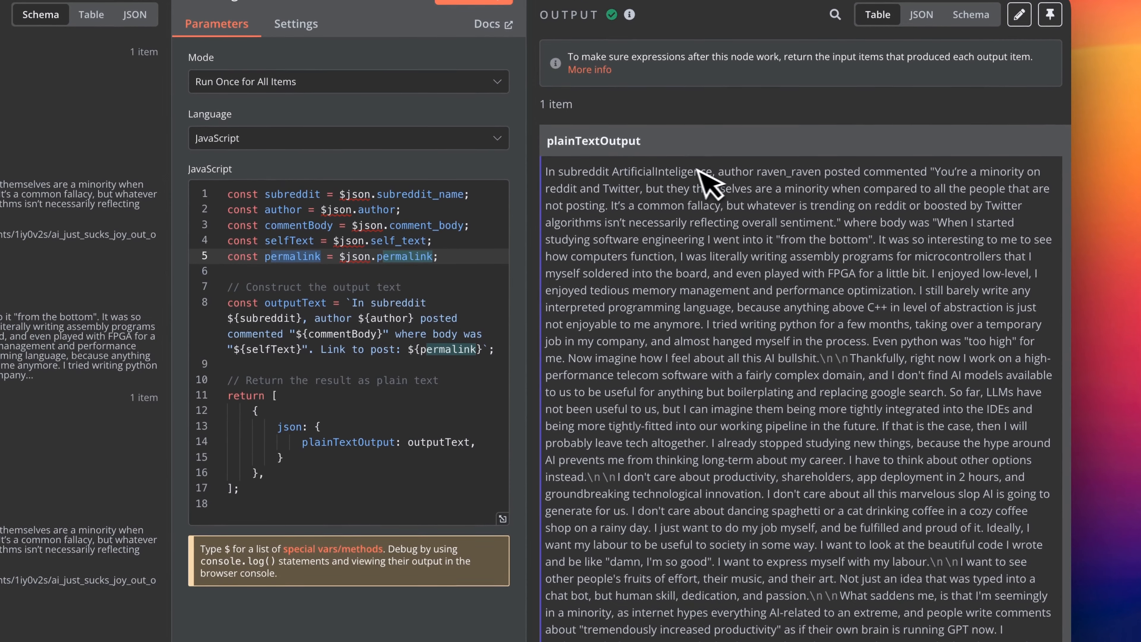
pyautogui.moveTo(936, 157); pyautogui.dragTo(1024, 204)
pyautogui.scroll(-3, 804, 320)
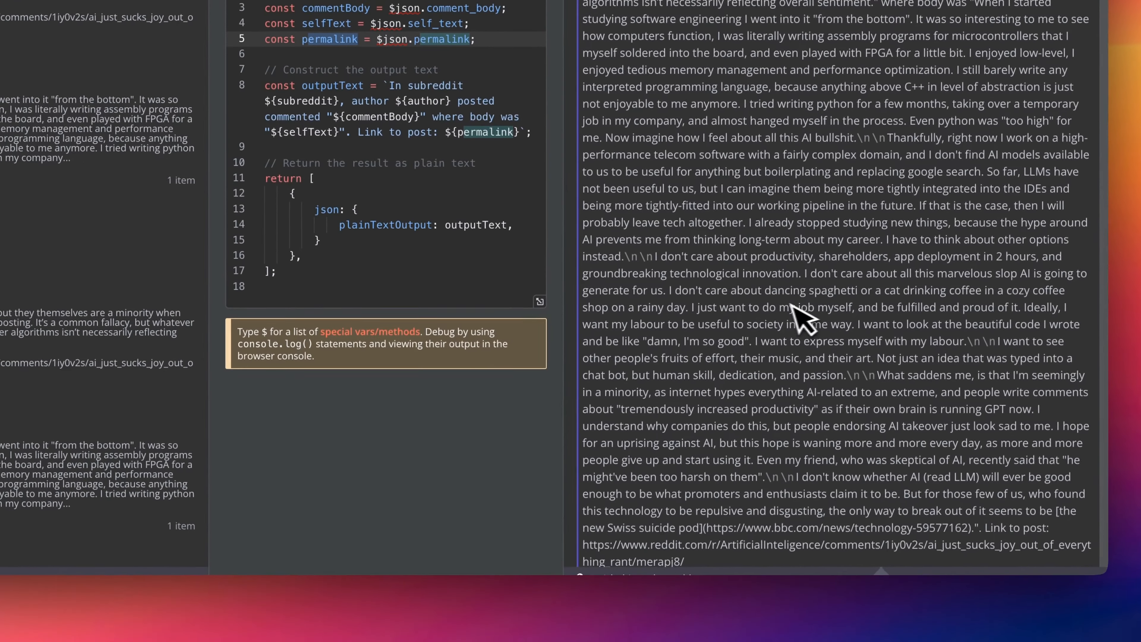
pyautogui.moveTo(684, 498); pyautogui.dragTo(590, 481)
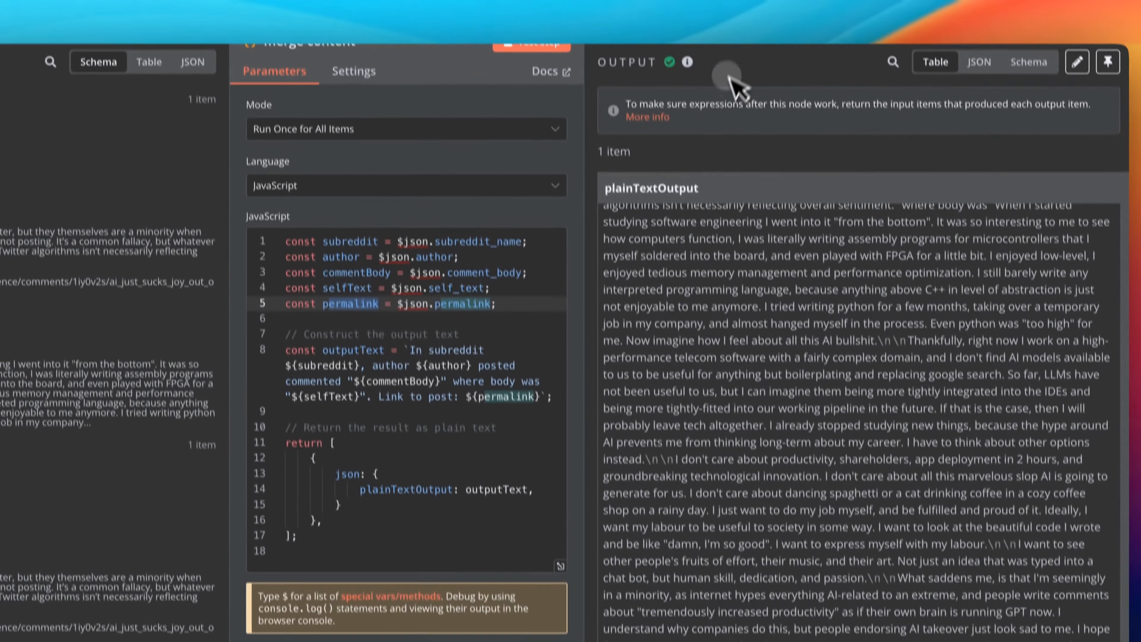
pyautogui.click(719, 111)
# Step: Test the "Qdrant Vector Store1" node and check the model and output of the "Embeddings OpenAI1" node
pyautogui.click(896, 215)
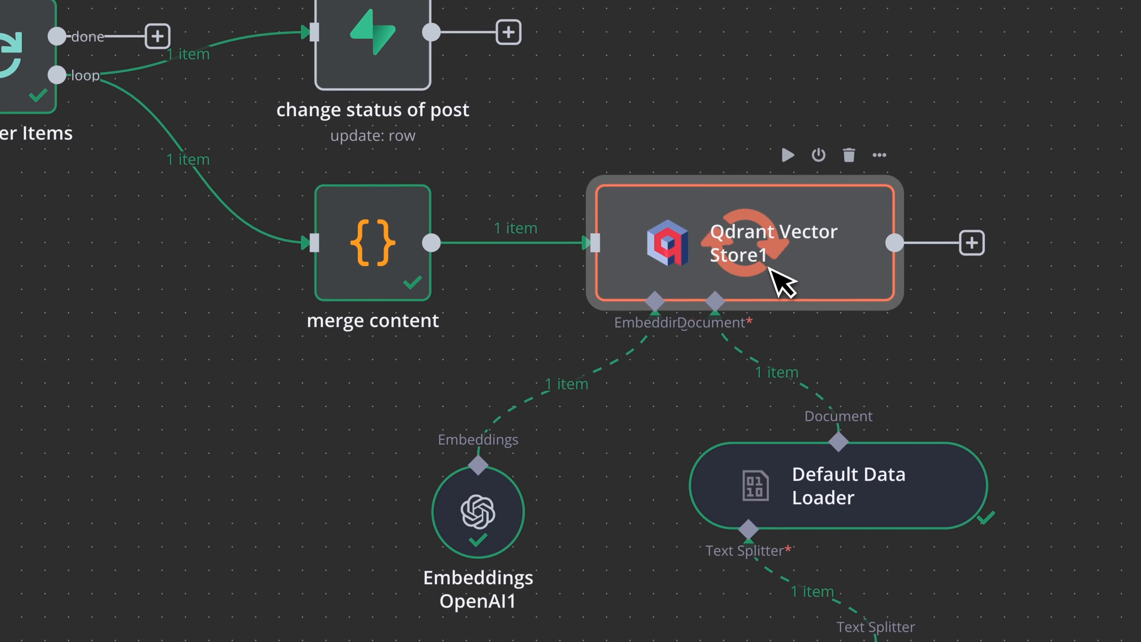
pyautogui.rightClick(483, 526)
pyautogui.click(552, 201)
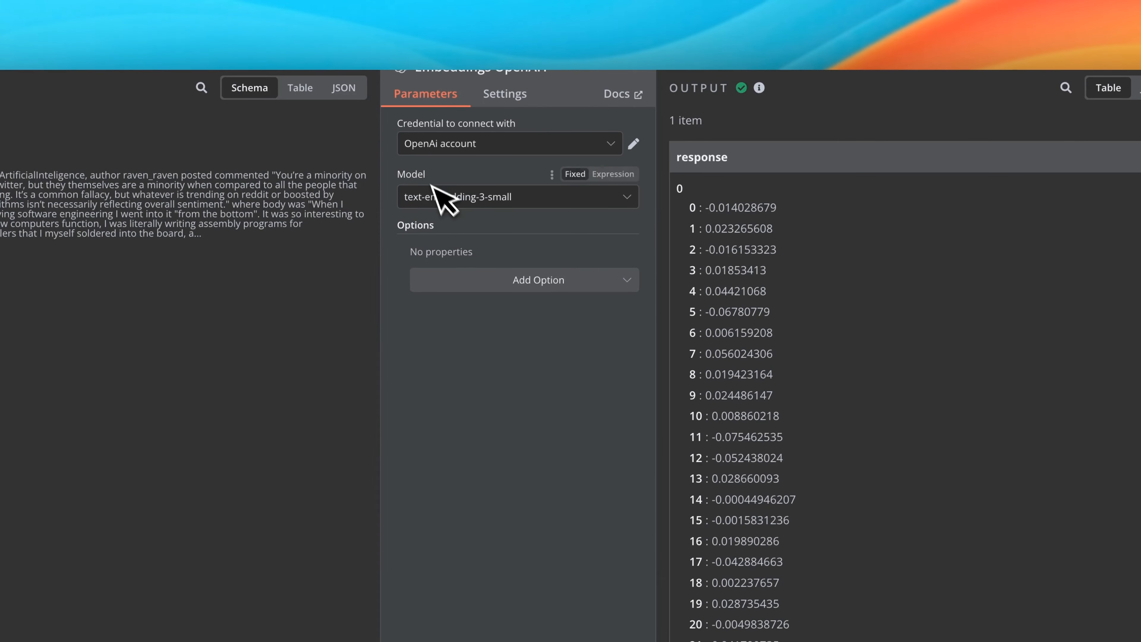
pyautogui.click(690, 68)
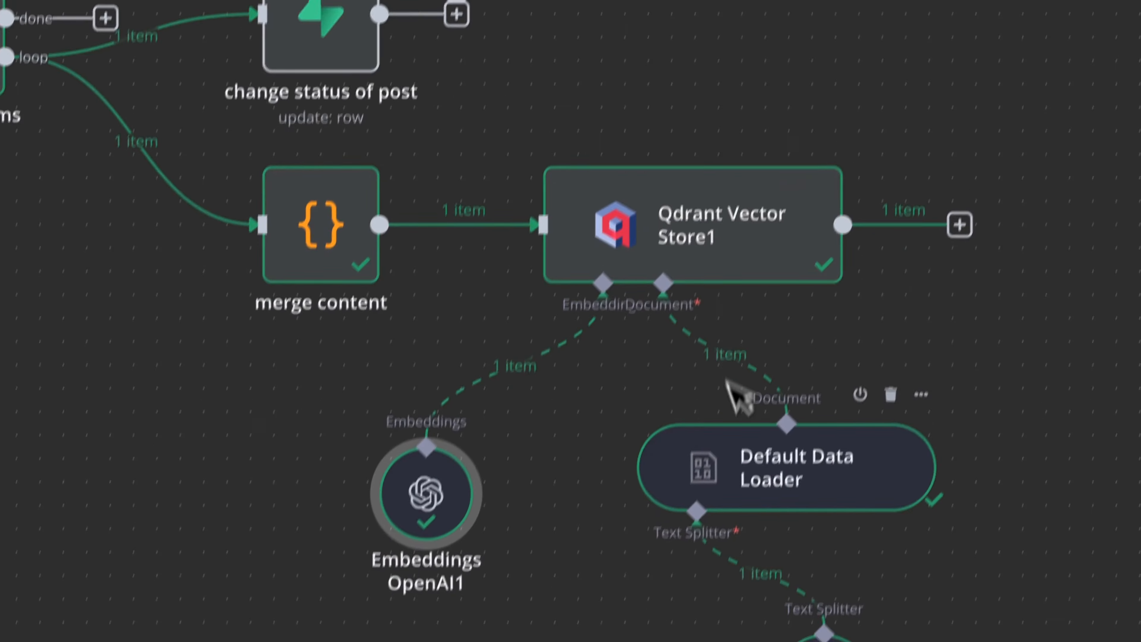
# Step: Check the output of the "Default Data Loader" node and the chunk size and overlap of the "Token Splitter" node
pyautogui.rightClick(764, 430)
pyautogui.click(796, 449)
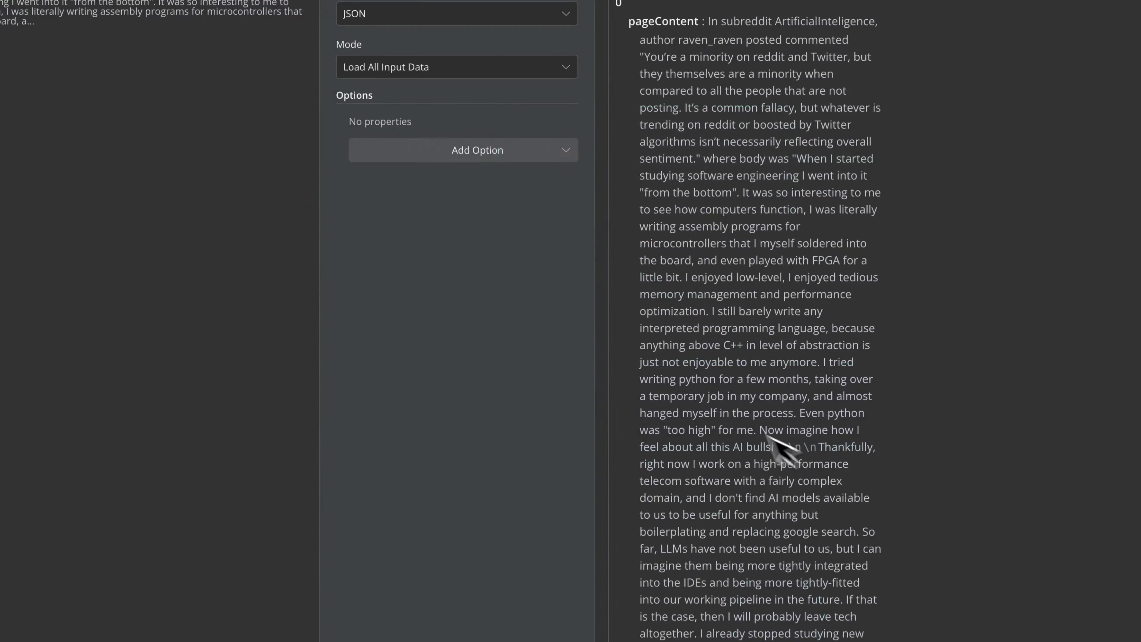
pyautogui.click(700, 51)
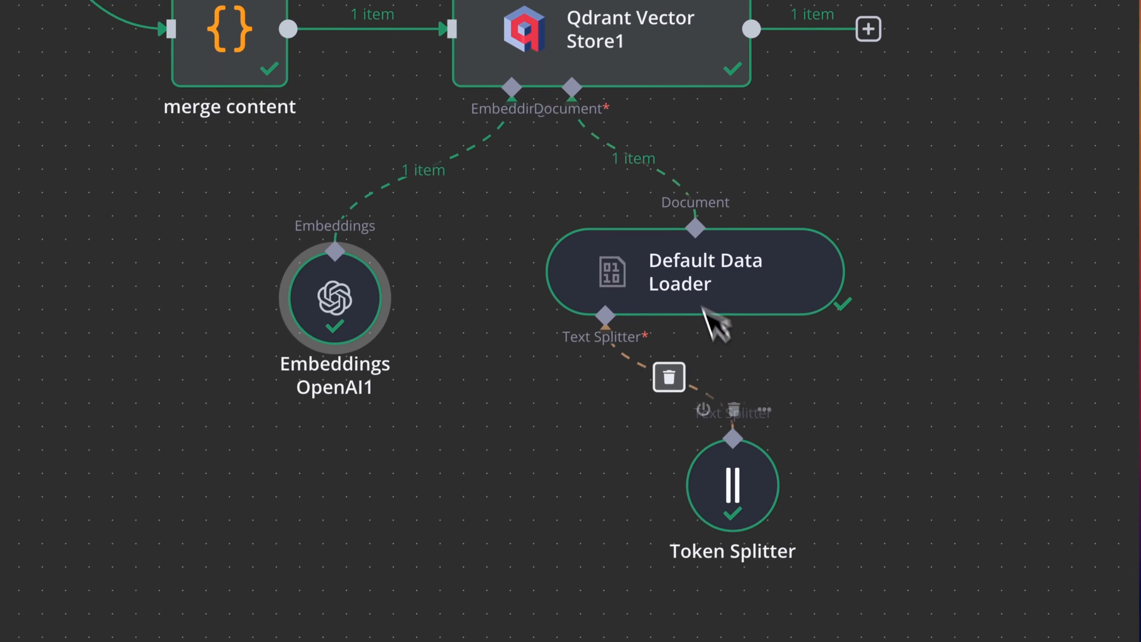
pyautogui.click(707, 210)
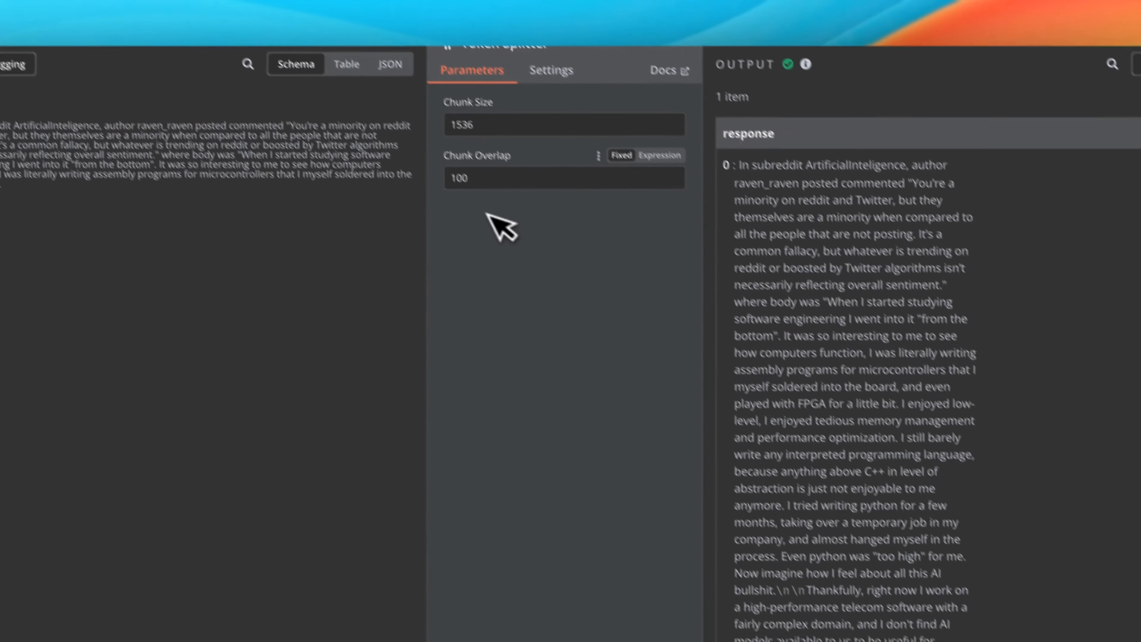
pyautogui.moveTo(614, 151); pyautogui.dragTo(463, 154)
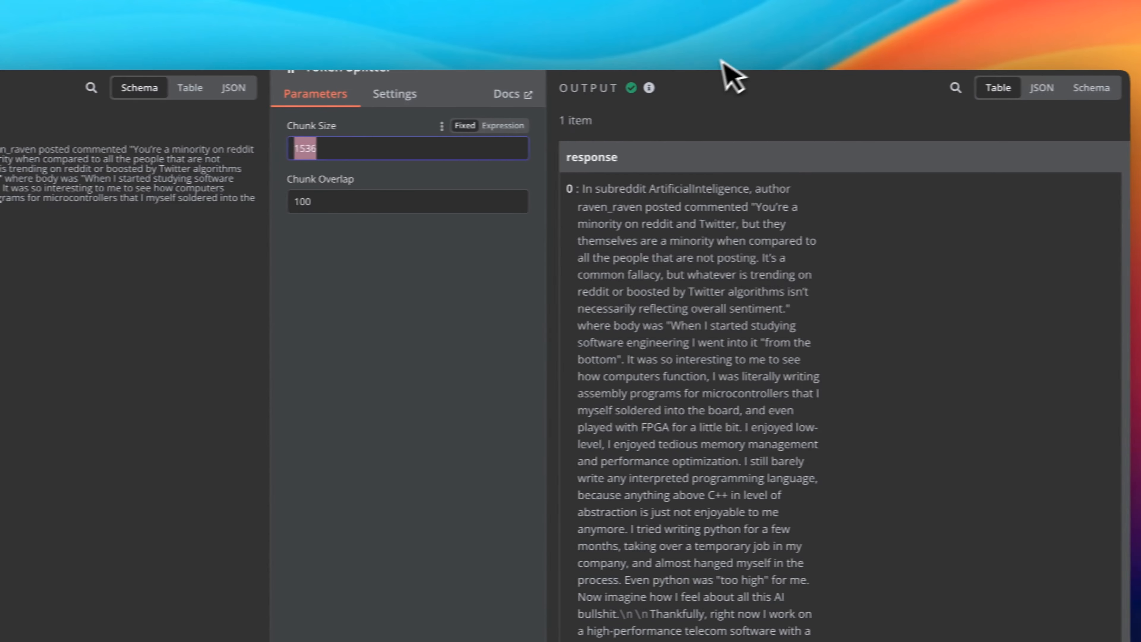
pyautogui.click(748, 40)
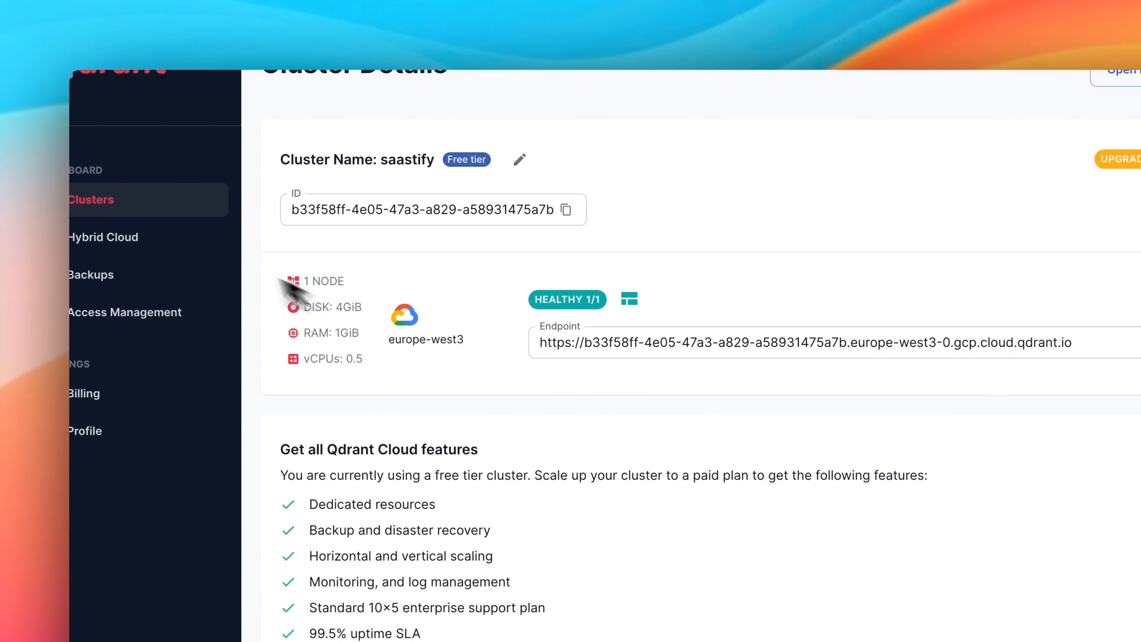
# Step: In Qdrant Cloud, examine the saastify cluster's configuration, its RAM and CPU usage, and the API keys section
pyautogui.click(152, 204)
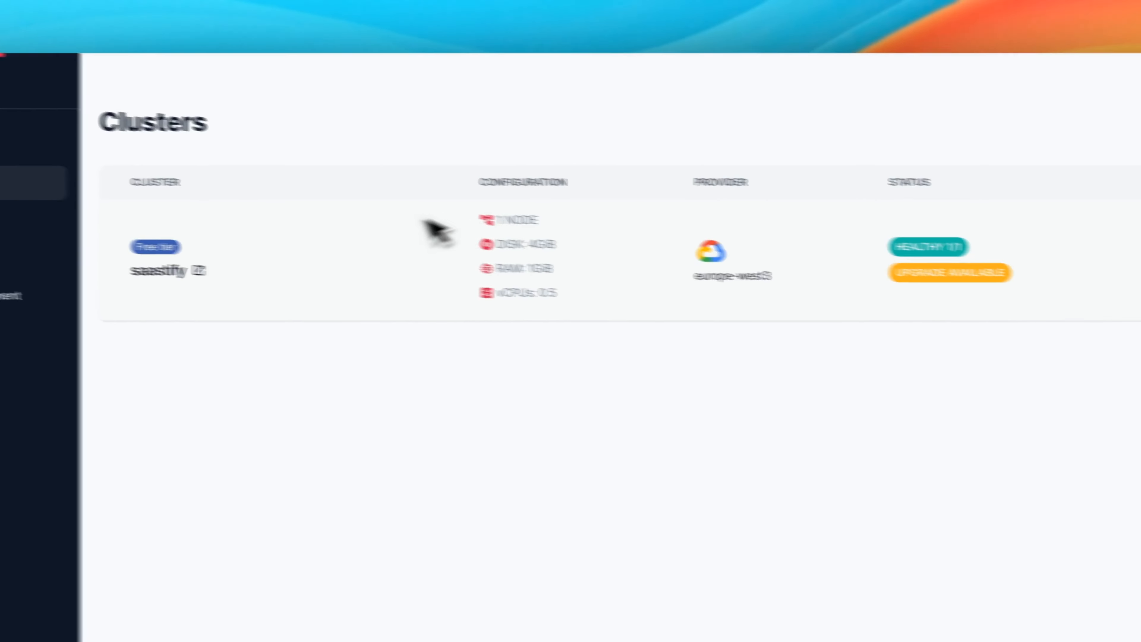
pyautogui.click(543, 251)
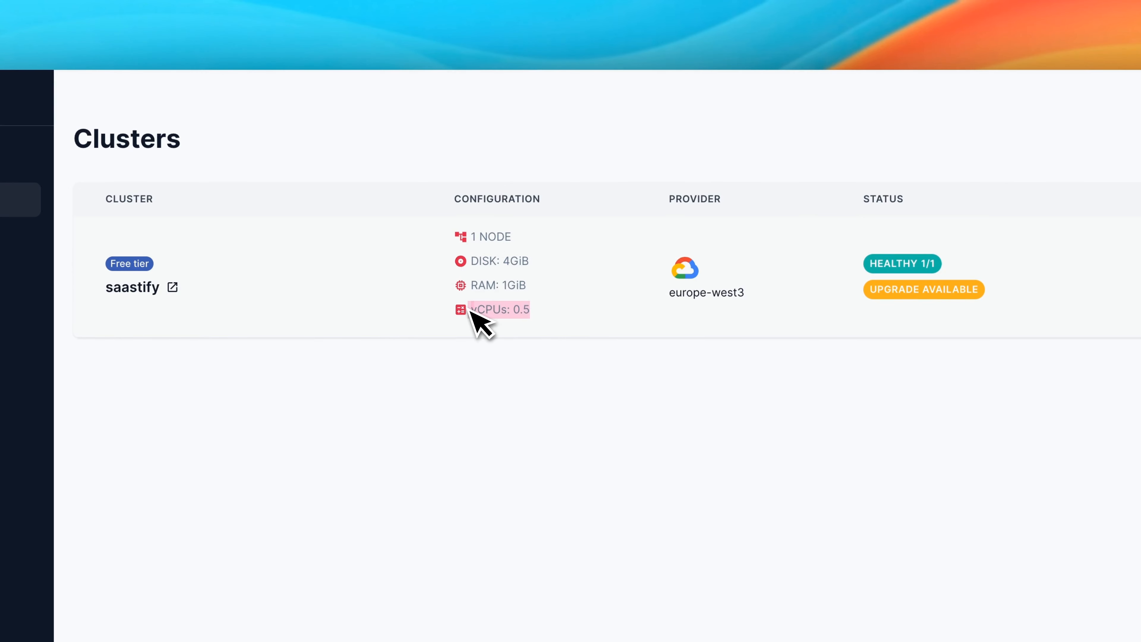
pyautogui.click(163, 287)
pyautogui.scroll(-2, 270, 382)
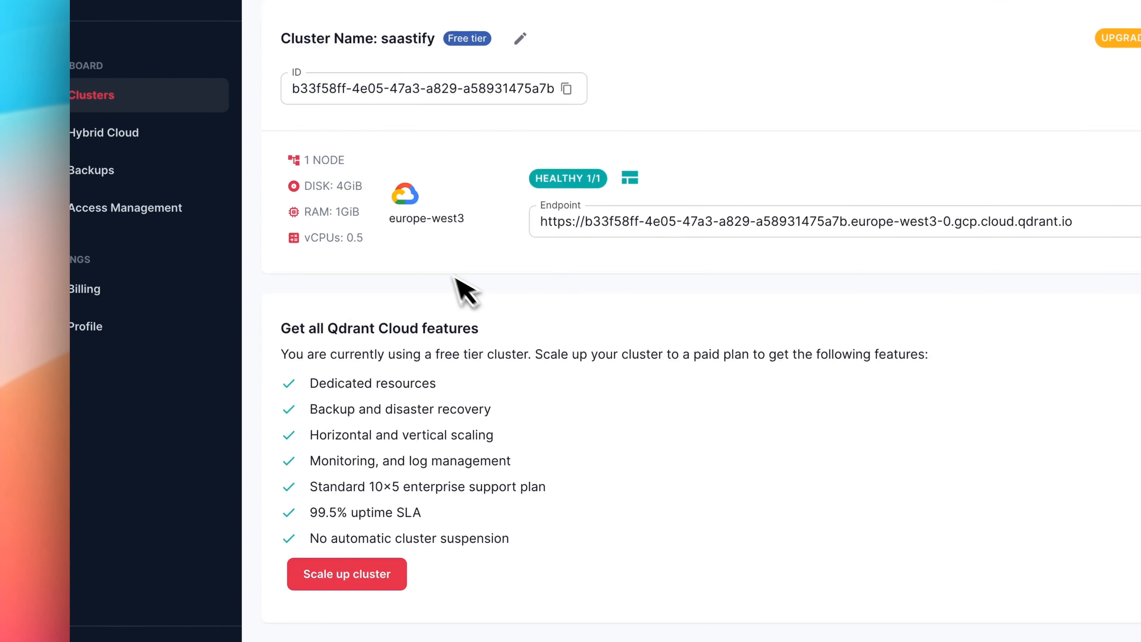
pyautogui.scroll(-3, 516, 301)
pyautogui.moveTo(303, 443); pyautogui.dragTo(338, 444)
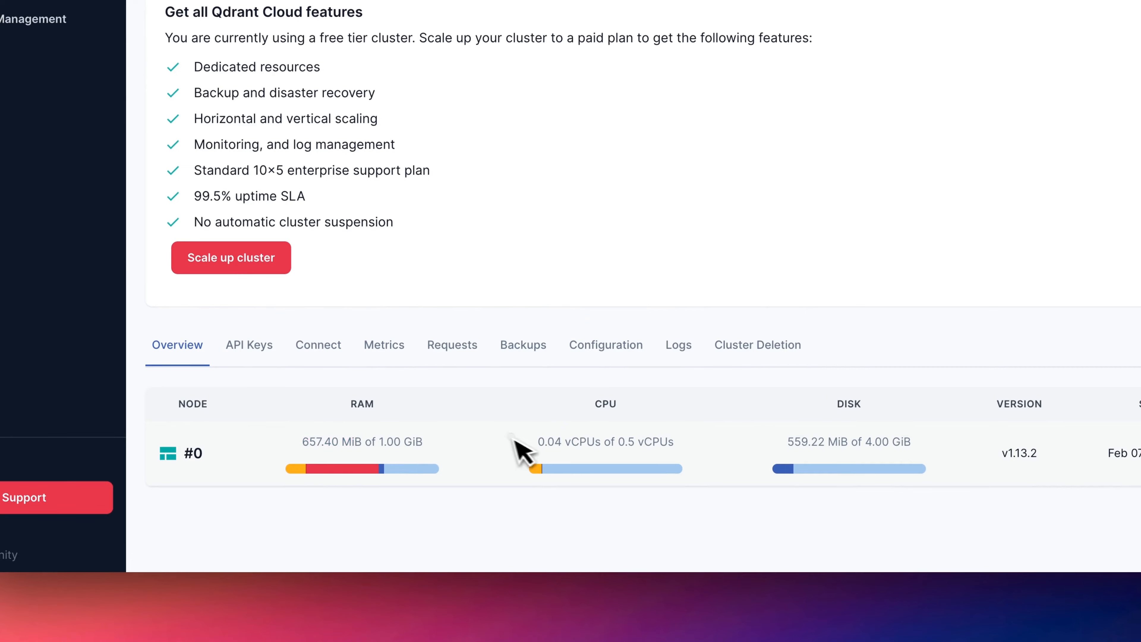
pyautogui.moveTo(516, 442); pyautogui.dragTo(759, 454)
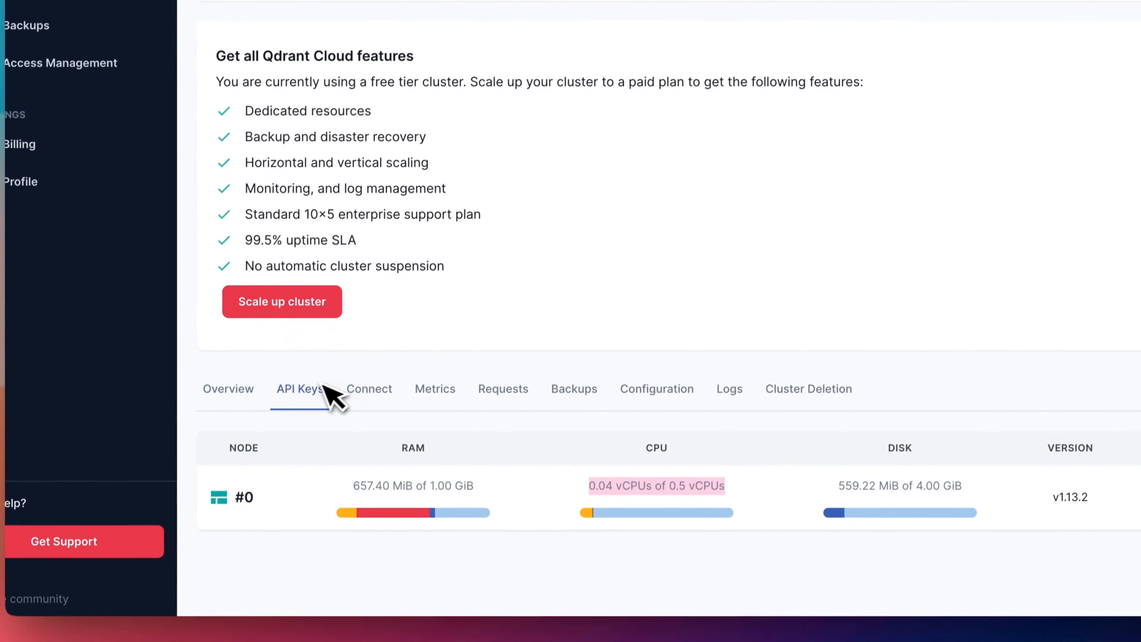
pyautogui.click(189, 361)
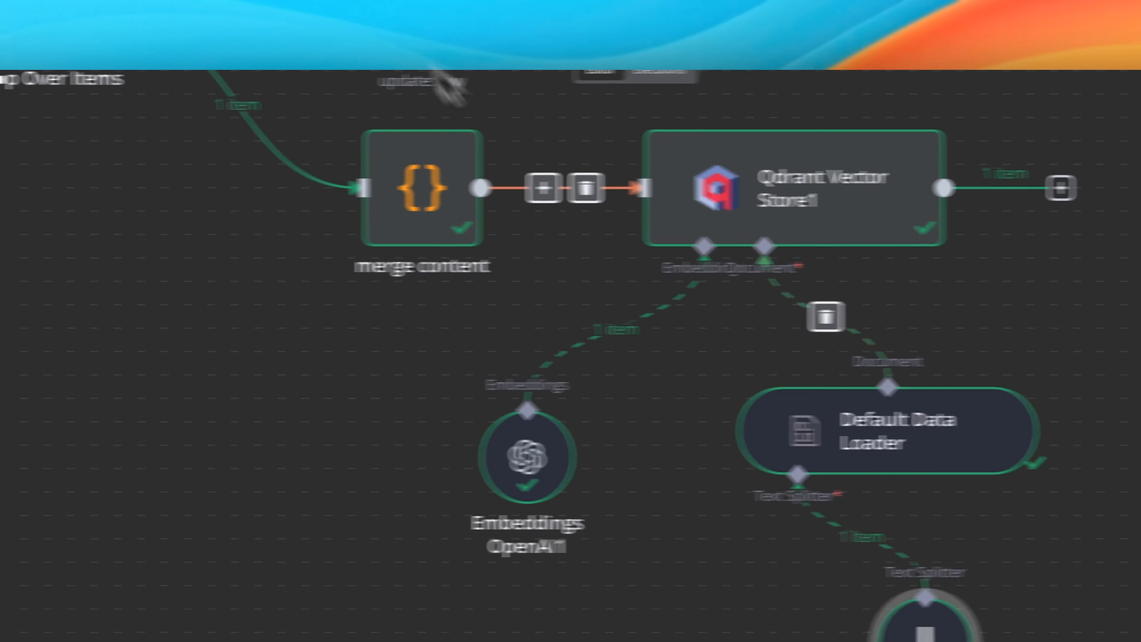
# Step: Switch to the Qdrant Cloud cluster page and open the cluster's dashboard at its welcome page
pyautogui.rightClick(626, 194)
pyautogui.click(634, 208)
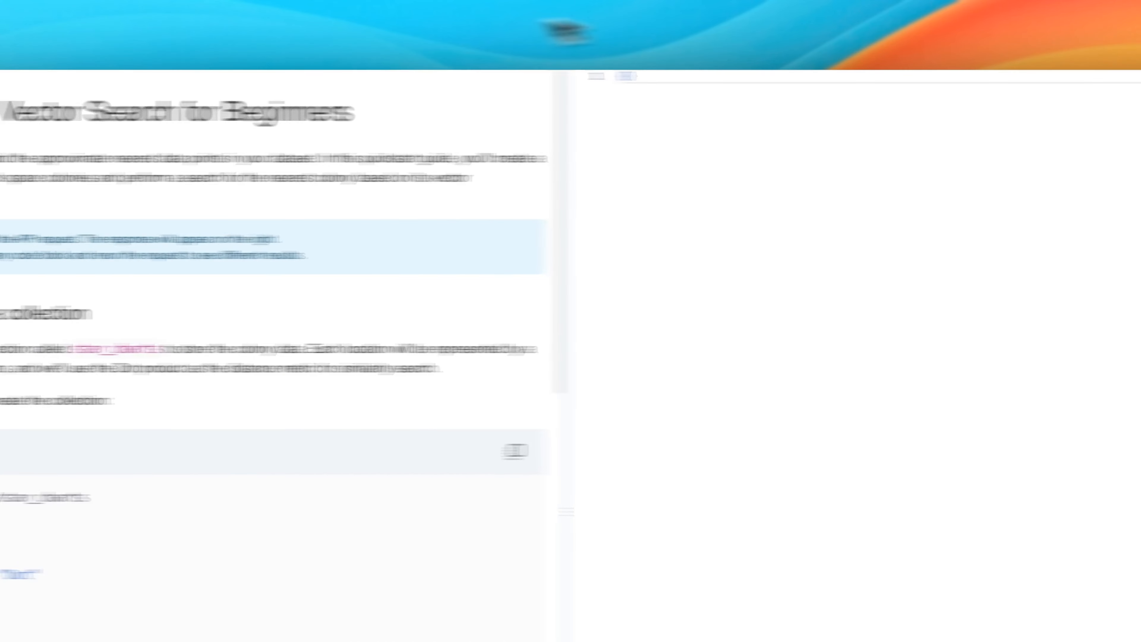
pyautogui.click(47, 112)
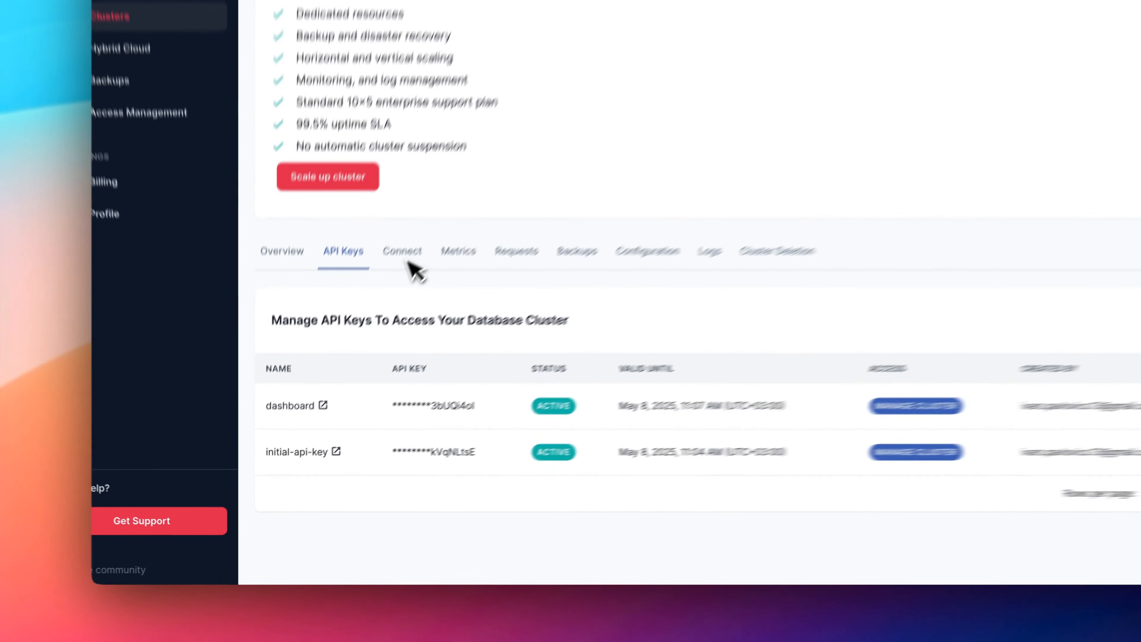
pyautogui.click(371, 351)
pyautogui.click(372, 517)
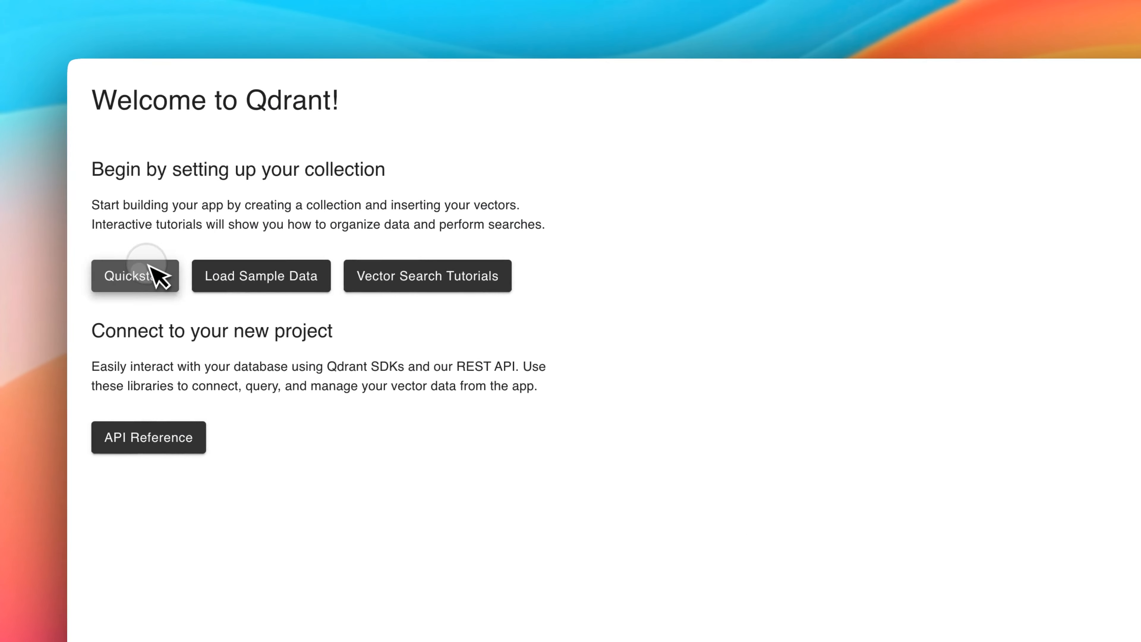
# Step: Open the Quickstart tutorial and rename the collection in its create-collection request to n8n_tutorial
pyautogui.click(158, 275)
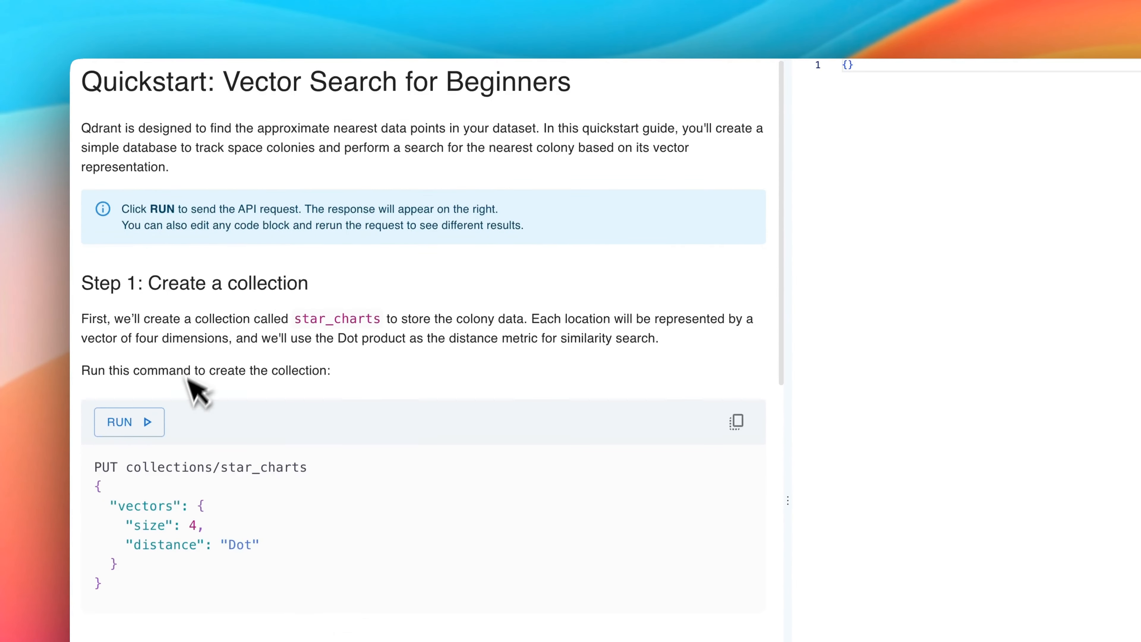
pyautogui.scroll(-2, 188, 403)
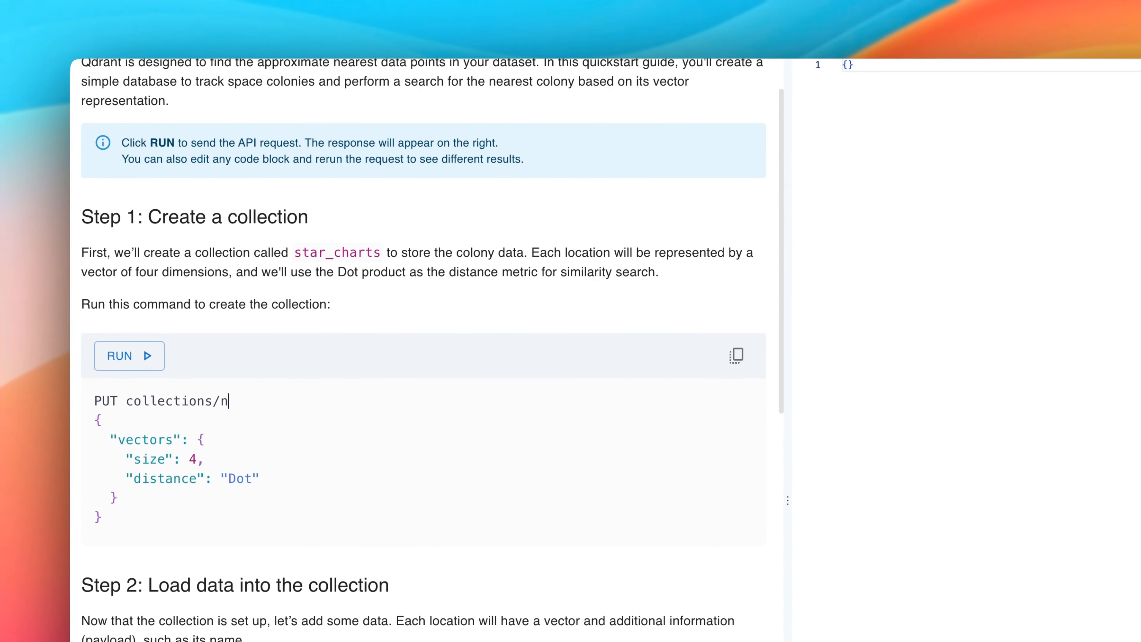
pyautogui.write('_tutorial')
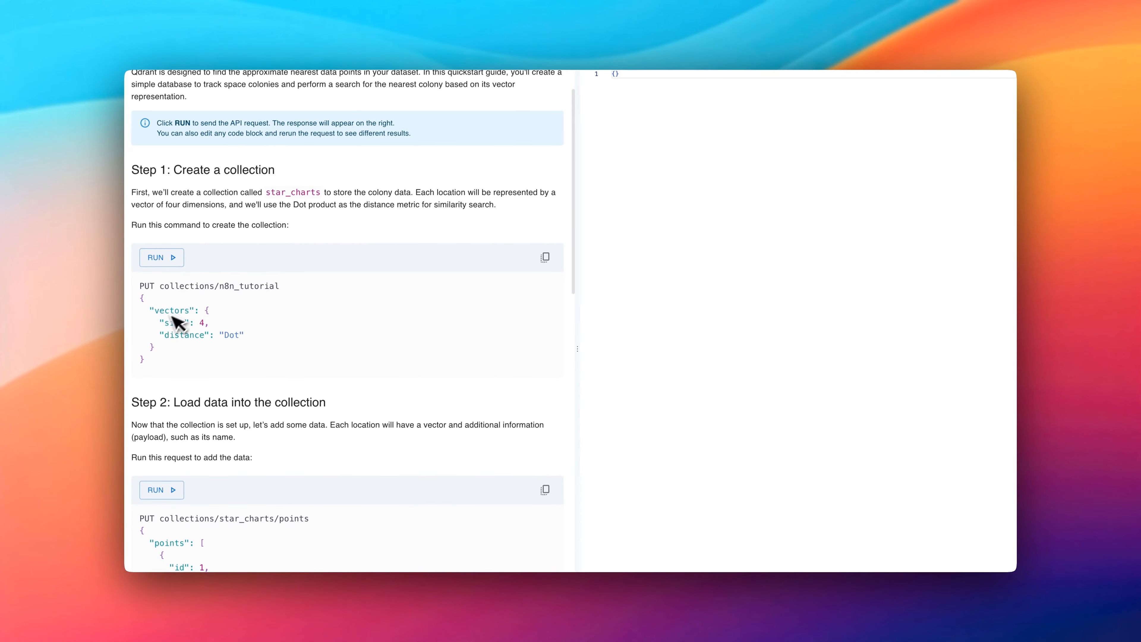
# Step: Look up the dimensions of text-embedding-3-small, set the vector size to 1536, run the create-collection request and open the collections list
pyautogui.doubleClick(203, 322)
pyautogui.write('1')
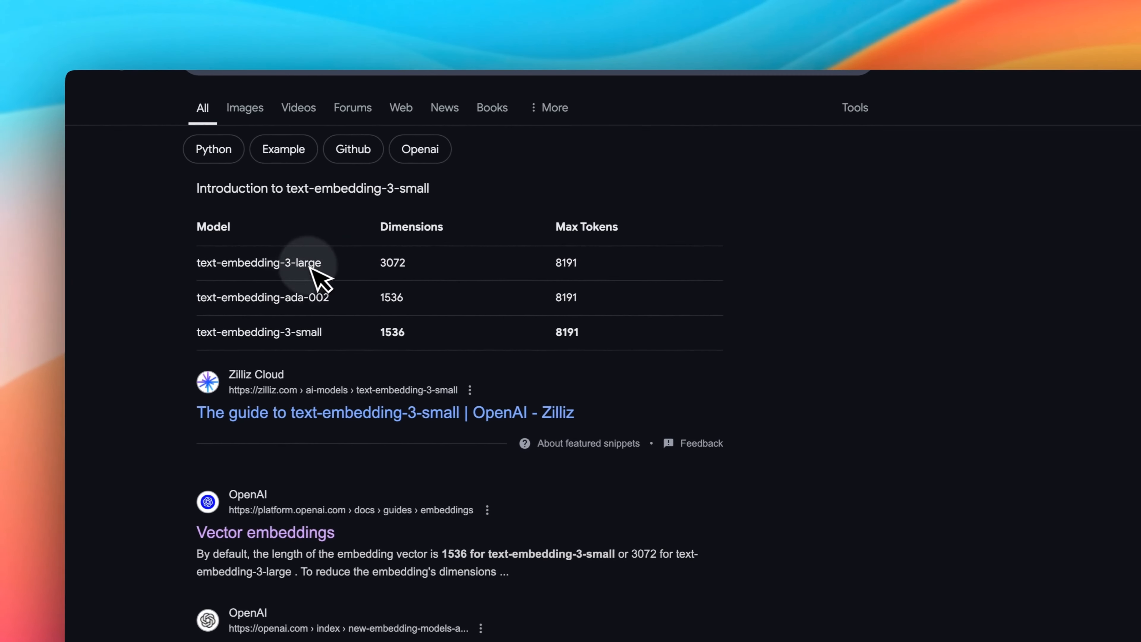
pyautogui.moveTo(326, 332); pyautogui.dragTo(205, 341)
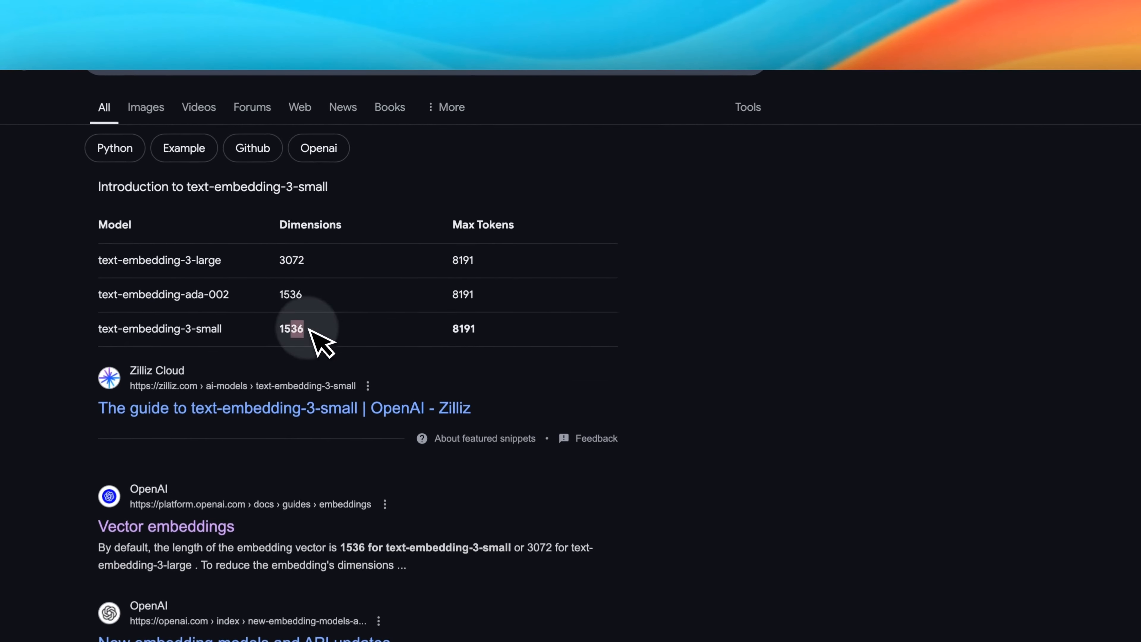
pyautogui.doubleClick(331, 235)
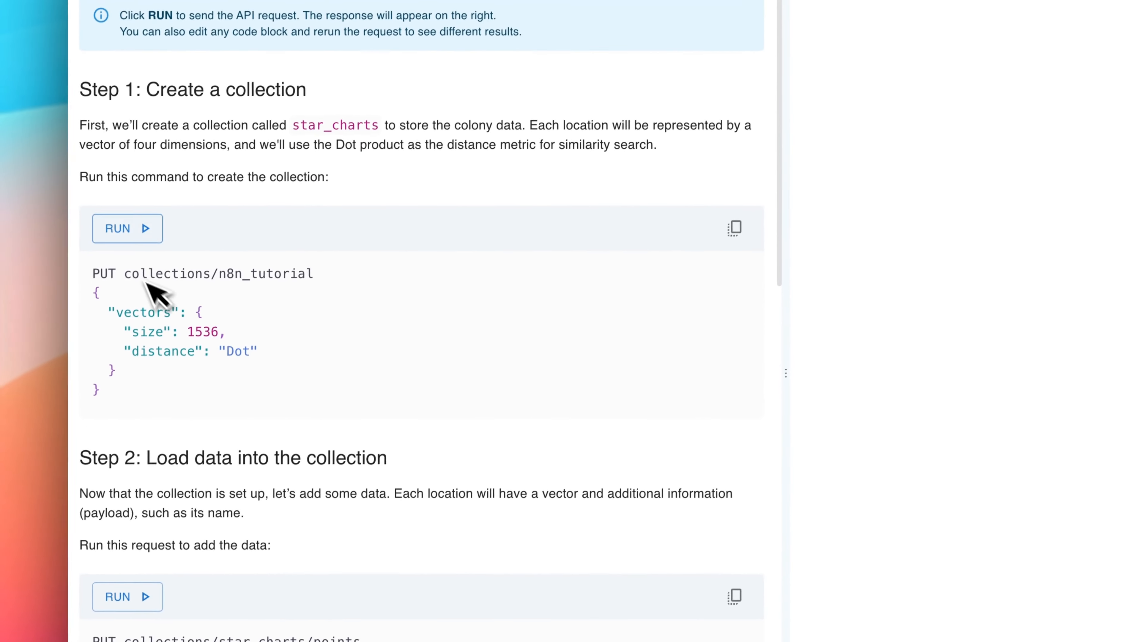
pyautogui.click(124, 240)
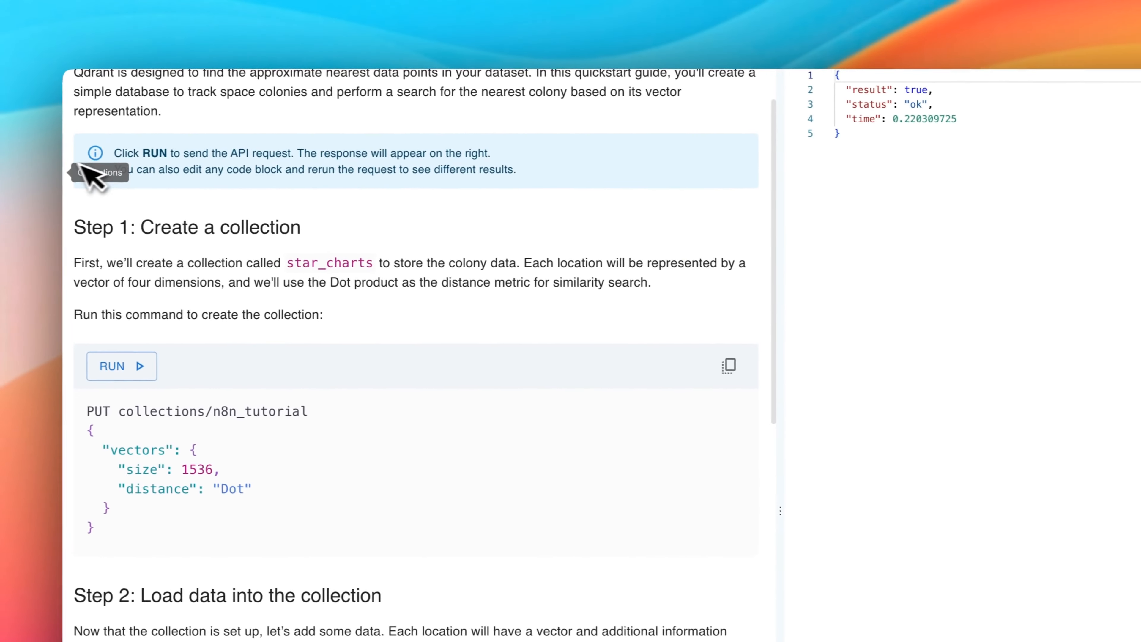
pyautogui.click(85, 171)
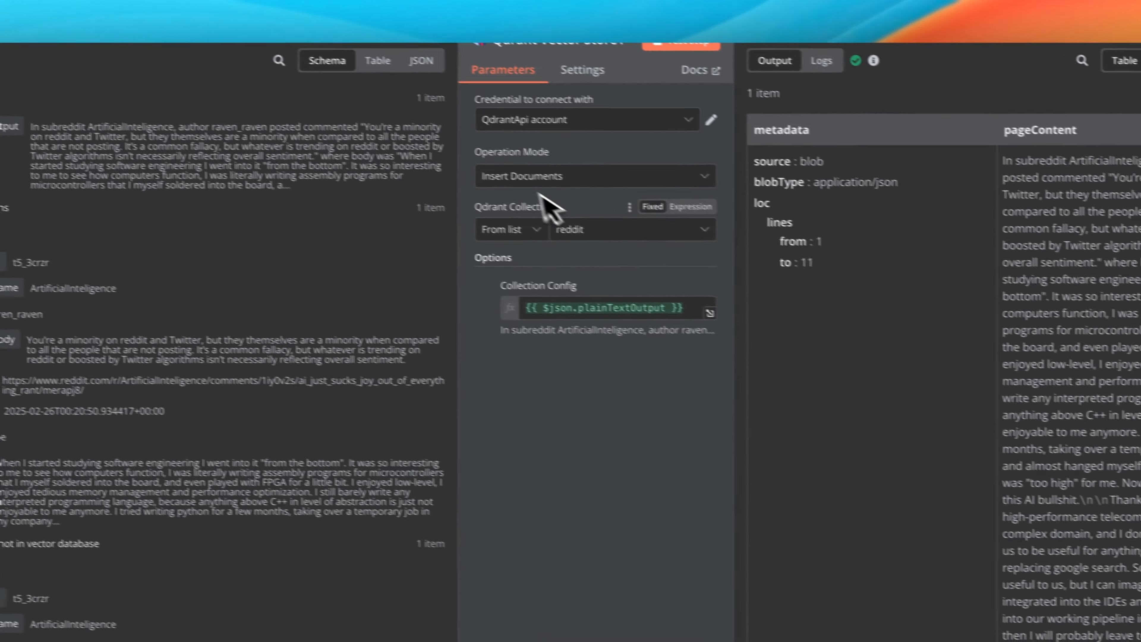
# Step: In n8n, look for n8n_tutorial among the "Qdrant Vector Store1" node's collections and close the node keeping reddit selected
pyautogui.click(629, 230)
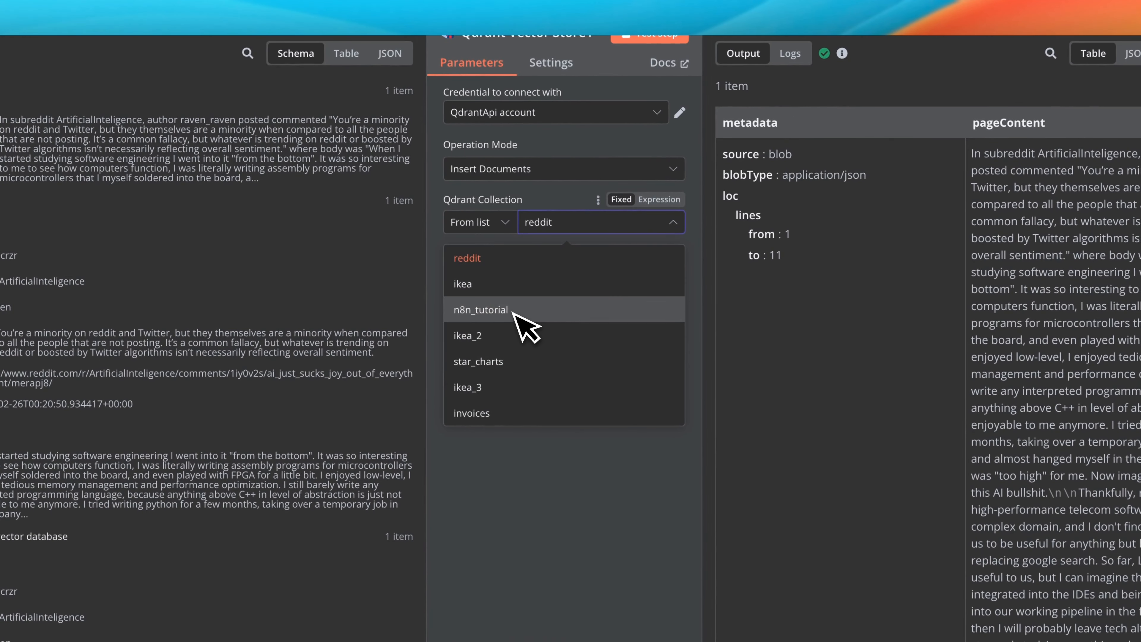
pyautogui.click(793, 361)
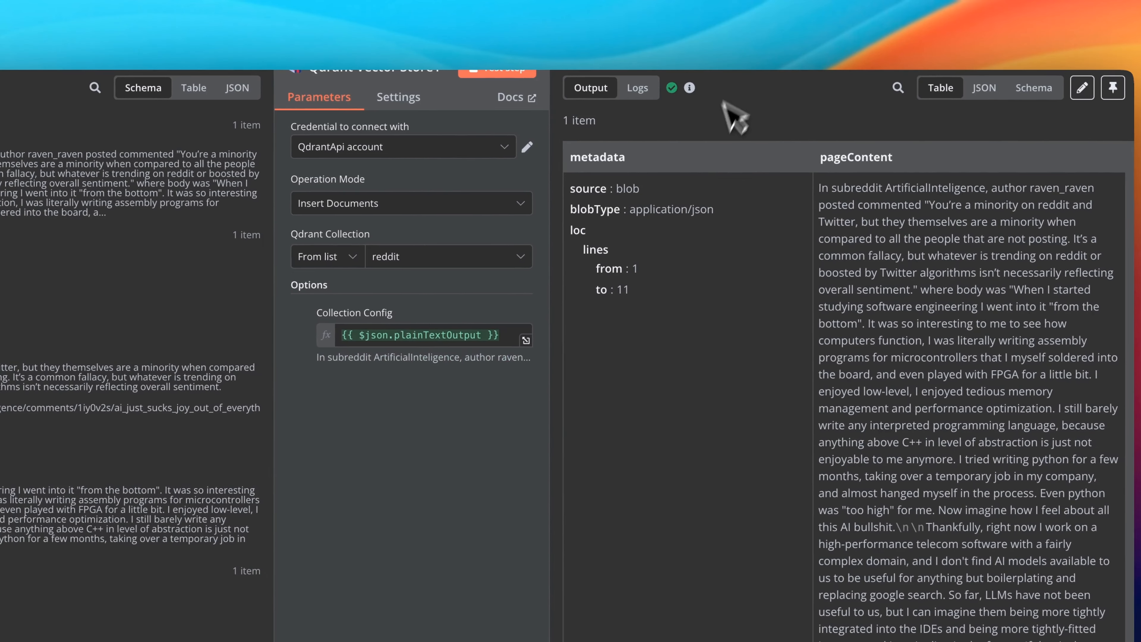
pyautogui.click(742, 54)
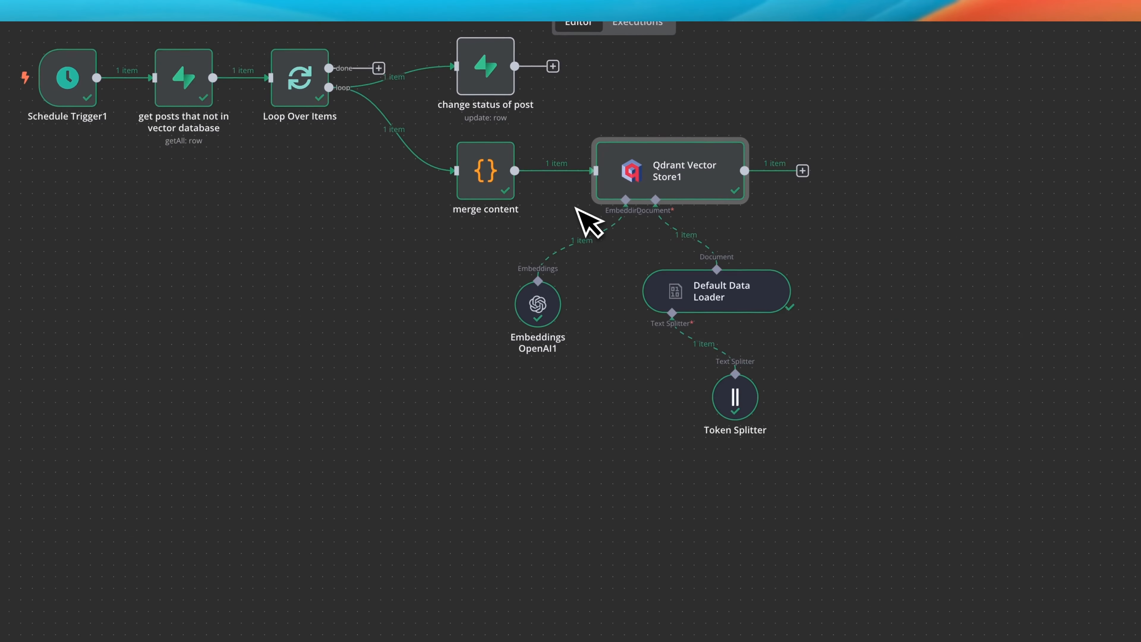
# Step: Review the workflow canvas from the scheduled vector store branch through the Reddit post and comment loops to the AI agent
pyautogui.rightClick(269, 178)
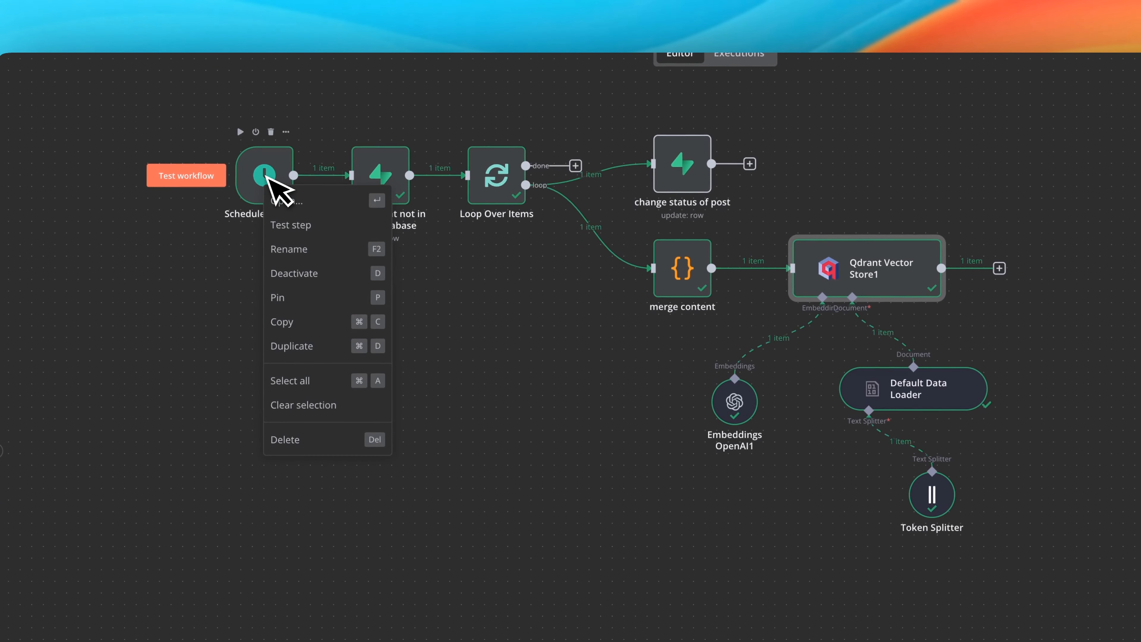
pyautogui.click(531, 333)
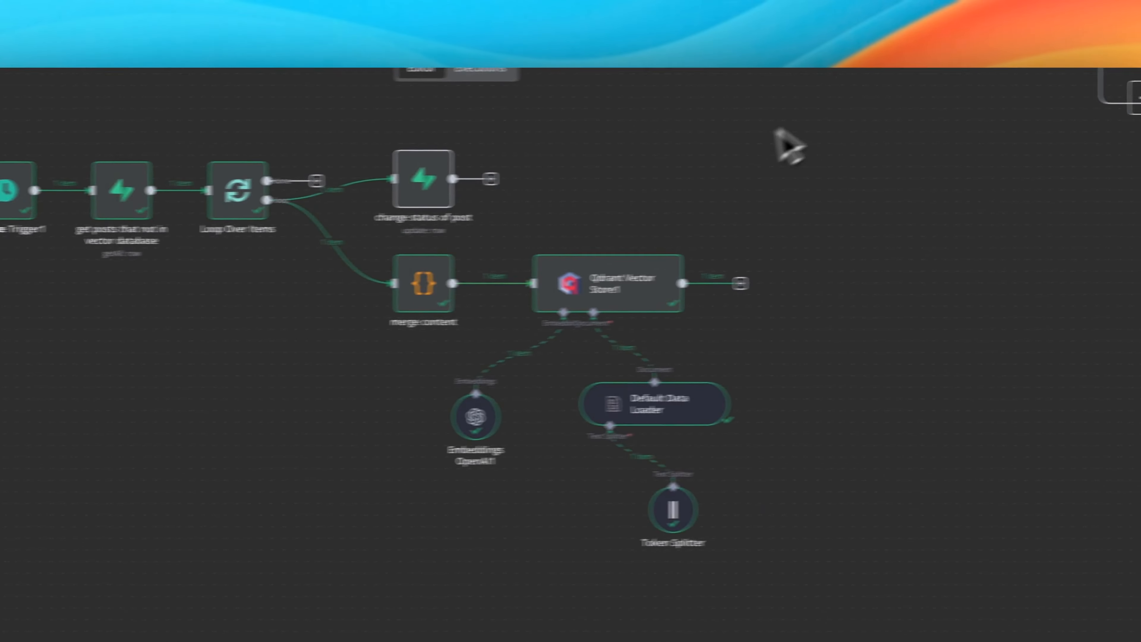
pyautogui.scroll(10, 606, 246)
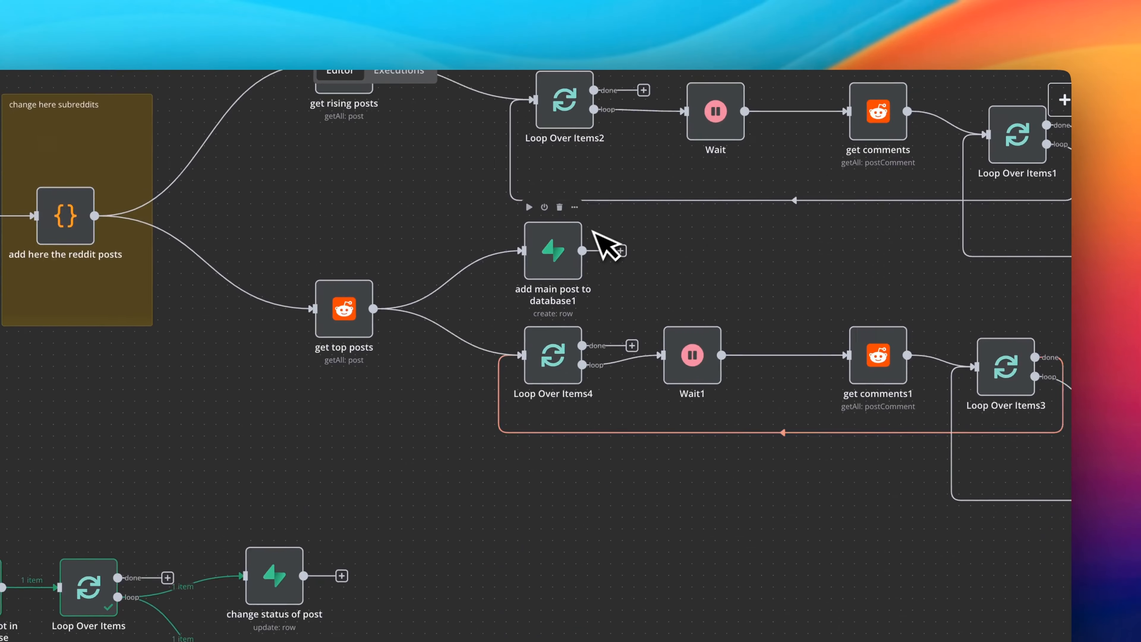
pyautogui.hscroll(4, 586, 237)
pyautogui.scroll(2, 585, 238)
pyautogui.scroll(-5, 585, 238)
pyautogui.hscroll(2, 585, 238)
pyautogui.scroll(2, 585, 239)
pyautogui.scroll(3, 585, 238)
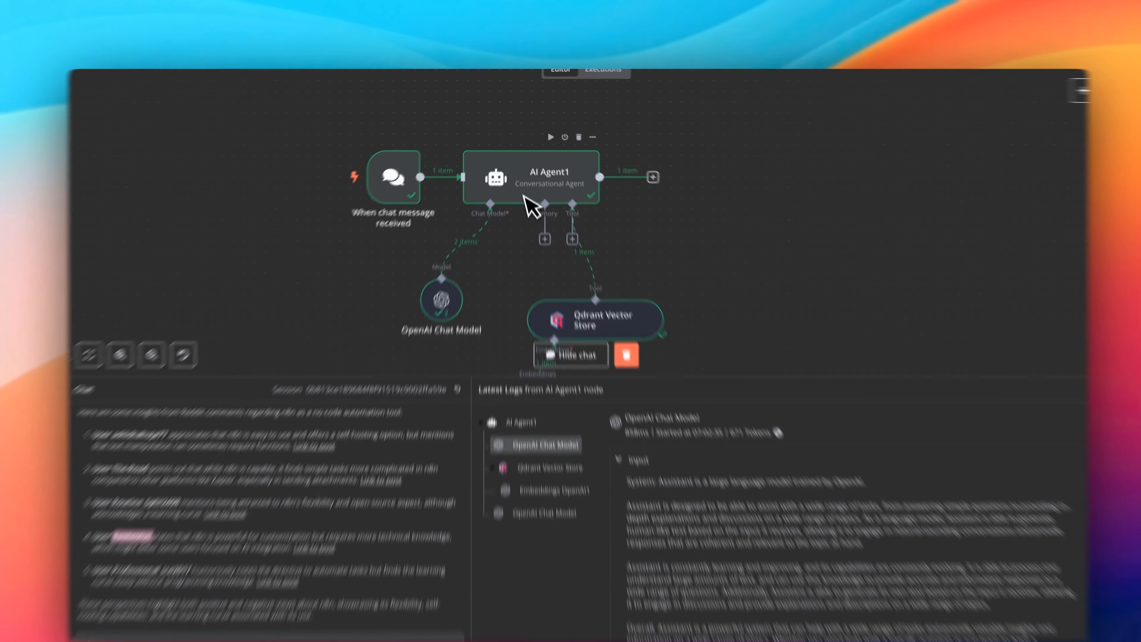
# Step: Open the "AI Agent1" node and examine its full prompt expression, the $json.chatInput variable and the resolved result
pyautogui.rightClick(530, 174)
pyautogui.click(543, 185)
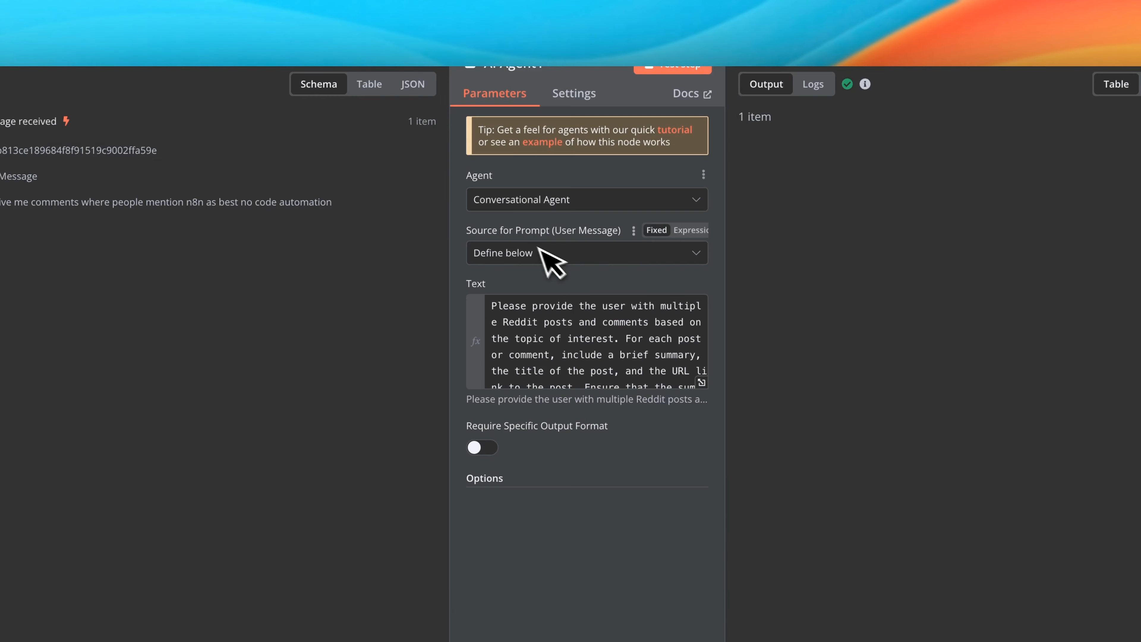
pyautogui.click(701, 383)
pyautogui.moveTo(281, 146); pyautogui.dragTo(404, 154)
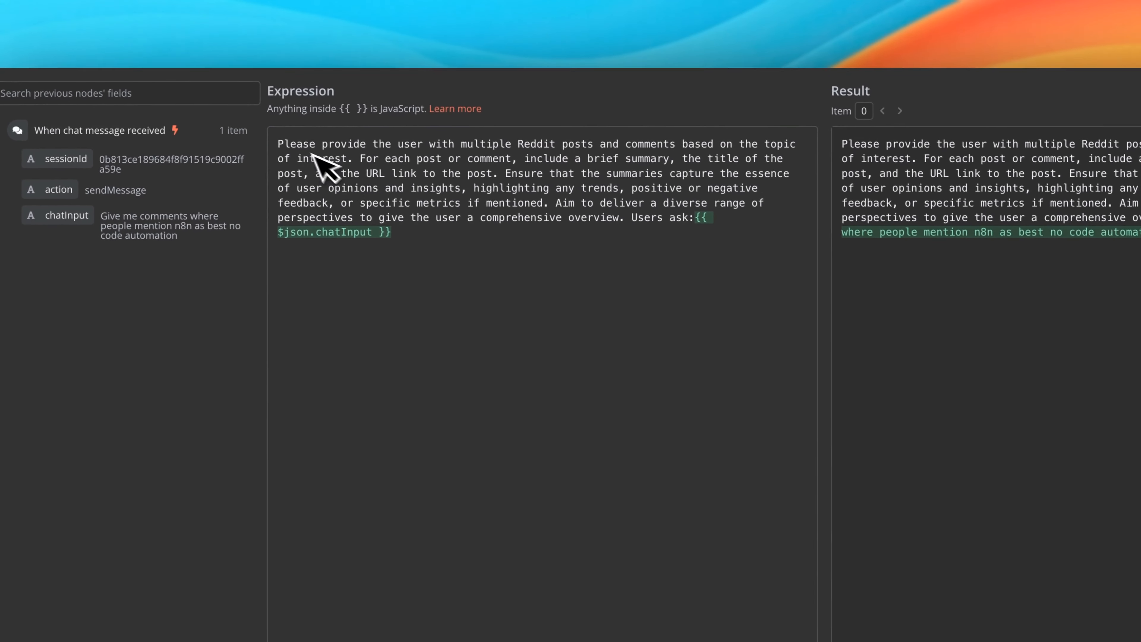
pyautogui.click(446, 174)
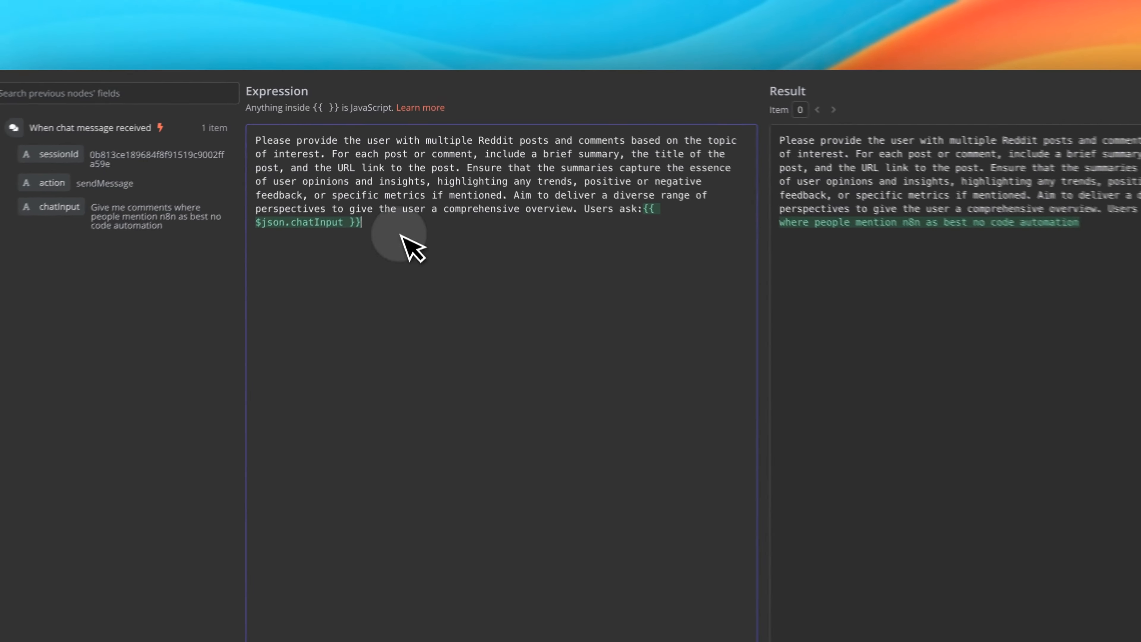
pyautogui.click(839, 189)
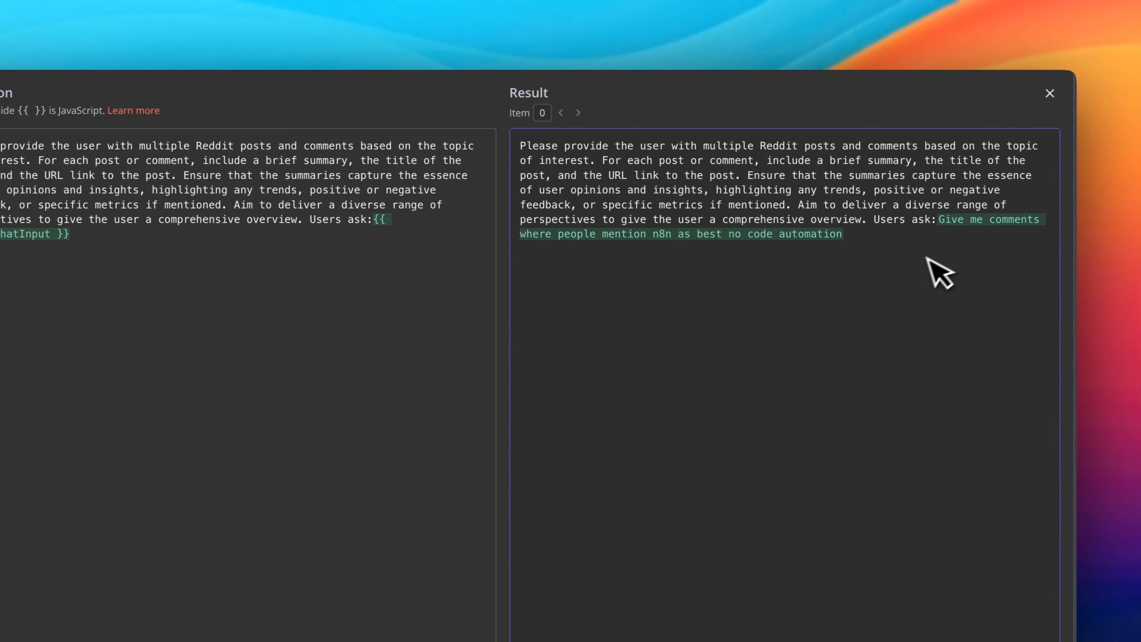